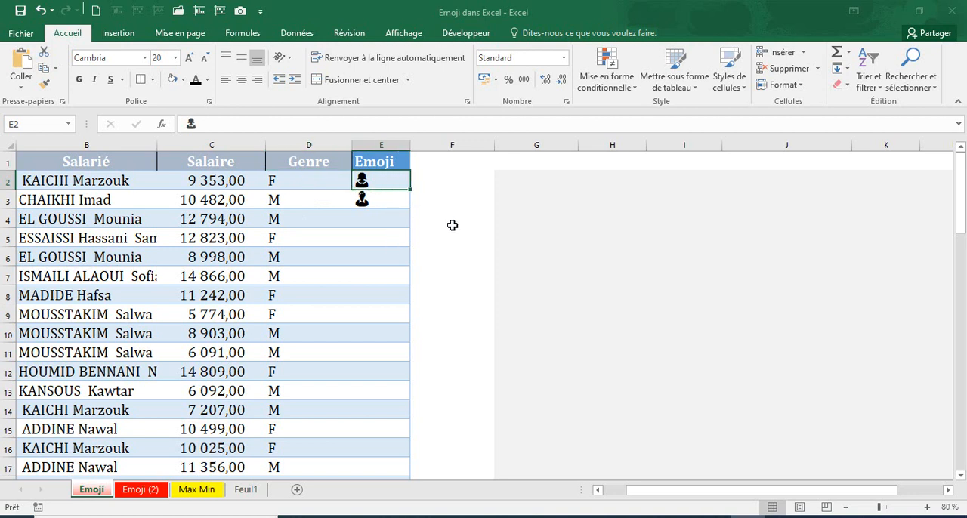
Examine the gender codes in the Genre column and the matching emojis in cells E2 and E3 of the Emoji sheet
{"action": "left_click", "coordinate": [300, 182]}
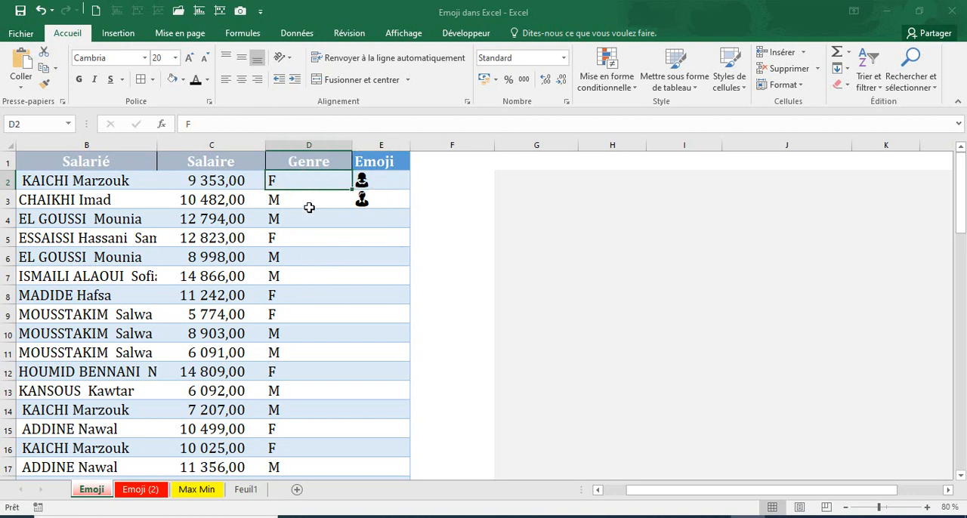
{"action": "left_click", "coordinate": [309, 202]}
{"action": "left_click", "coordinate": [364, 200]}
{"action": "left_click", "coordinate": [372, 216]}
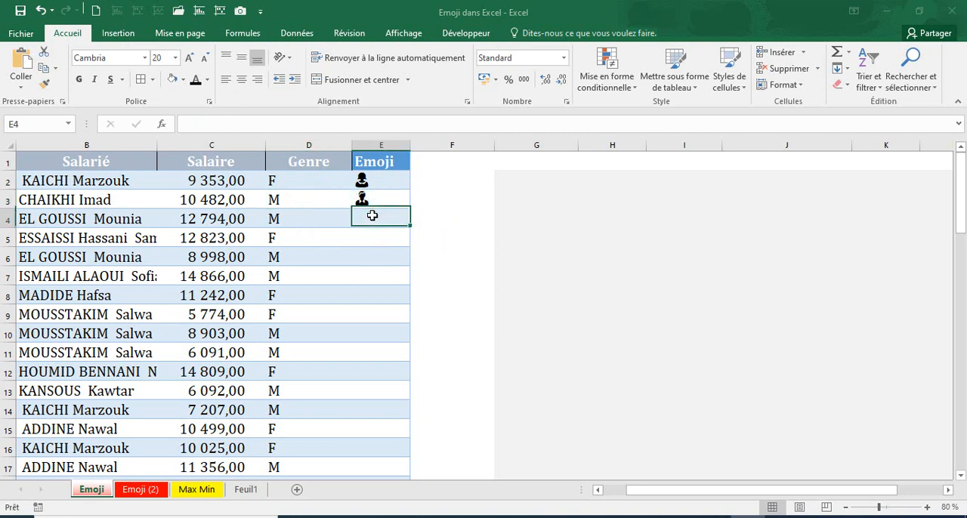
{"action": "left_click", "coordinate": [364, 183]}
{"action": "left_click", "coordinate": [365, 216]}
{"action": "left_click", "coordinate": [375, 186]}
{"action": "left_click", "coordinate": [371, 200]}
{"action": "left_click", "coordinate": [378, 181]}
{"action": "left_click", "coordinate": [373, 197]}
{"action": "left_click", "coordinate": [376, 182]}
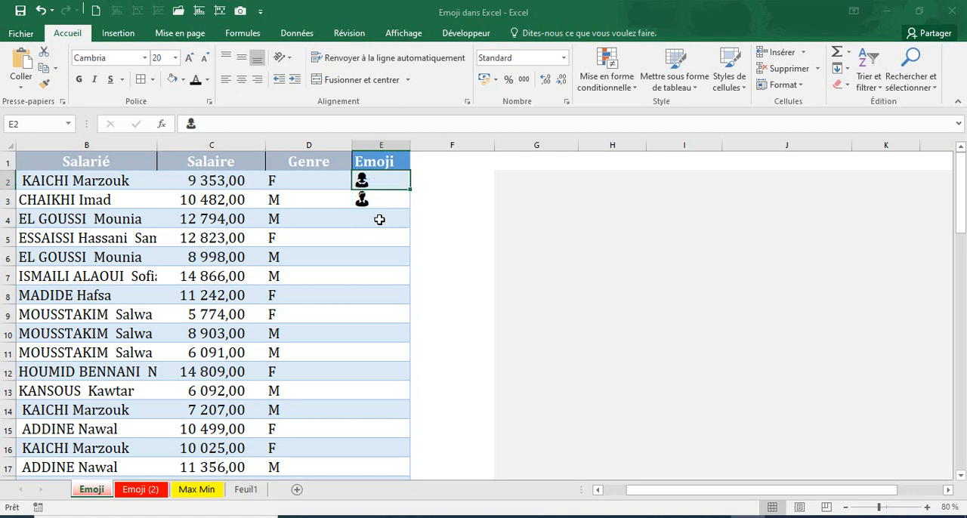
{"action": "left_click", "coordinate": [380, 201]}
{"action": "left_click", "coordinate": [362, 178]}
{"action": "left_click", "coordinate": [371, 203]}
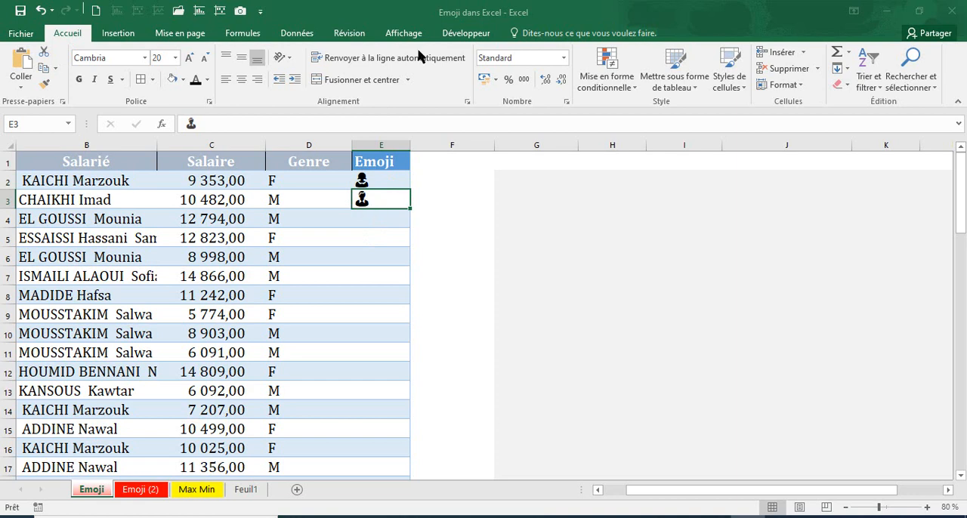
Examine the Emoji (2) sheet's emoji formulas, the Femme and Homme counts, the pivot table and both charts
{"action": "left_click", "coordinate": [139, 491]}
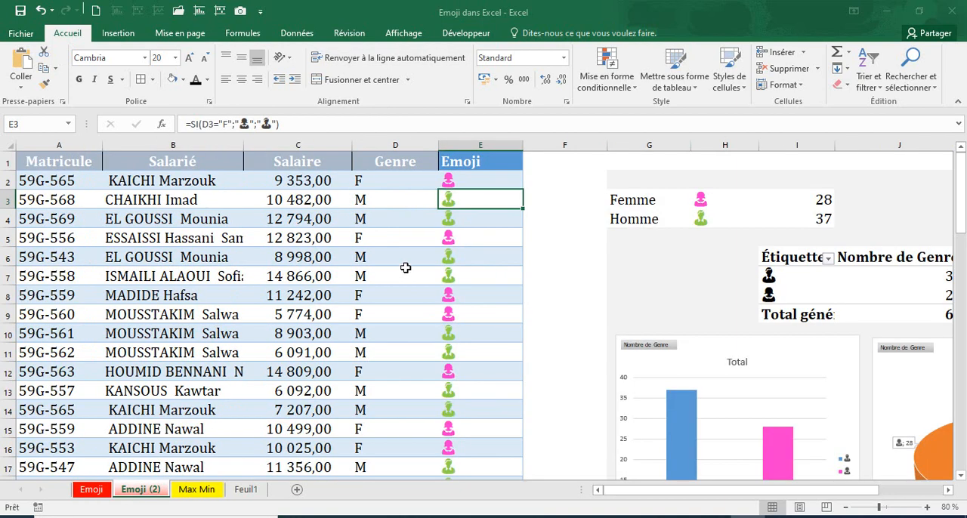
{"action": "left_click", "coordinate": [476, 179]}
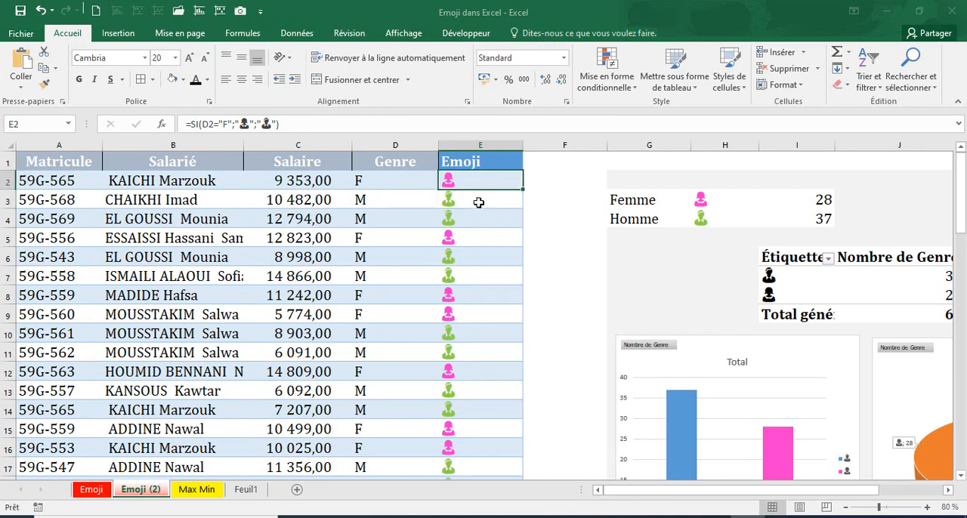
{"action": "left_click", "coordinate": [475, 205]}
{"action": "left_click", "coordinate": [486, 181]}
{"action": "left_click", "coordinate": [827, 205]}
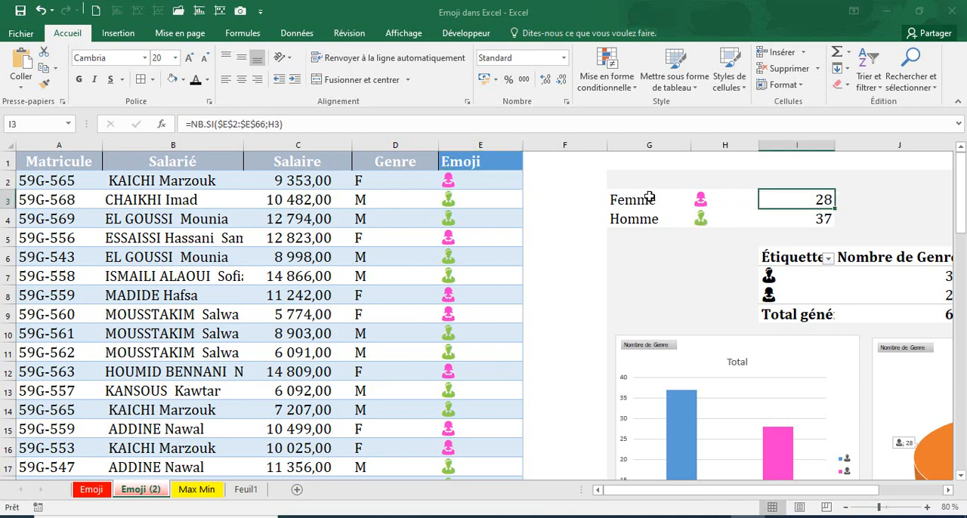
{"action": "left_click", "coordinate": [658, 218]}
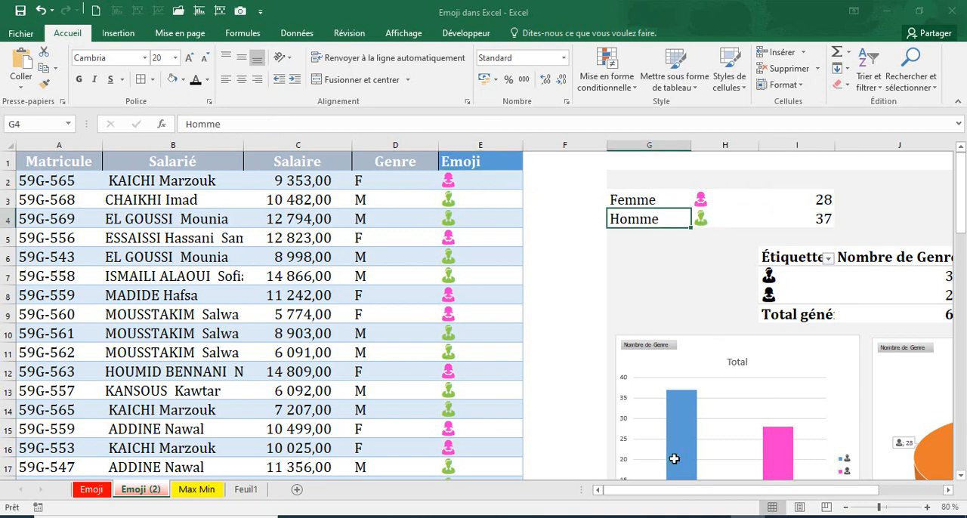
{"action": "scroll", "coordinate": [727, 500], "scroll_direction": "right", "scroll_amount": 3}
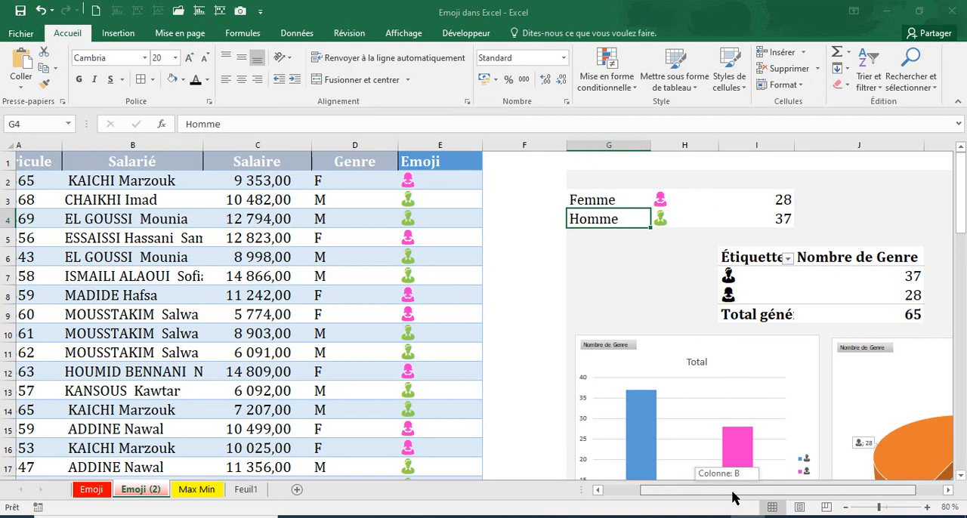
{"action": "scroll", "coordinate": [565, 410], "scroll_direction": "down", "scroll_amount": 3}
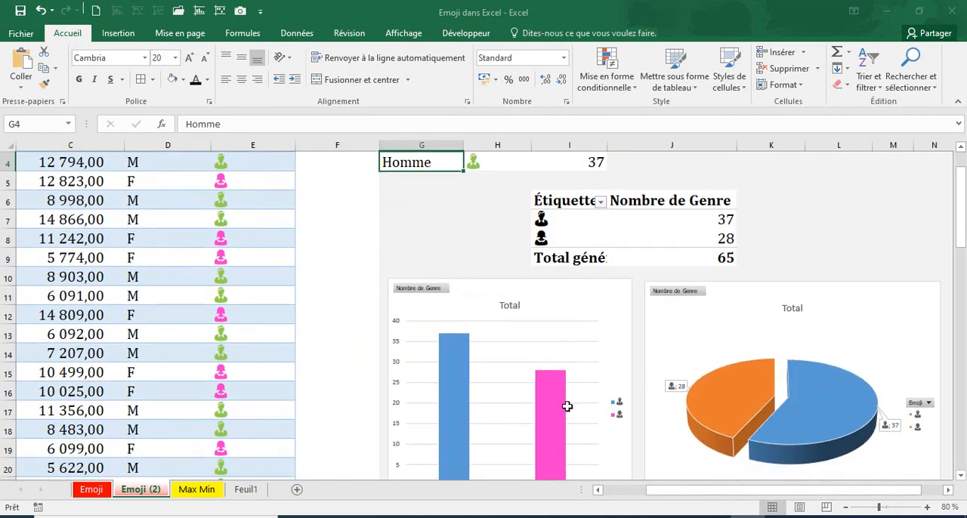
{"action": "scroll", "coordinate": [665, 496], "scroll_direction": "left", "scroll_amount": 3}
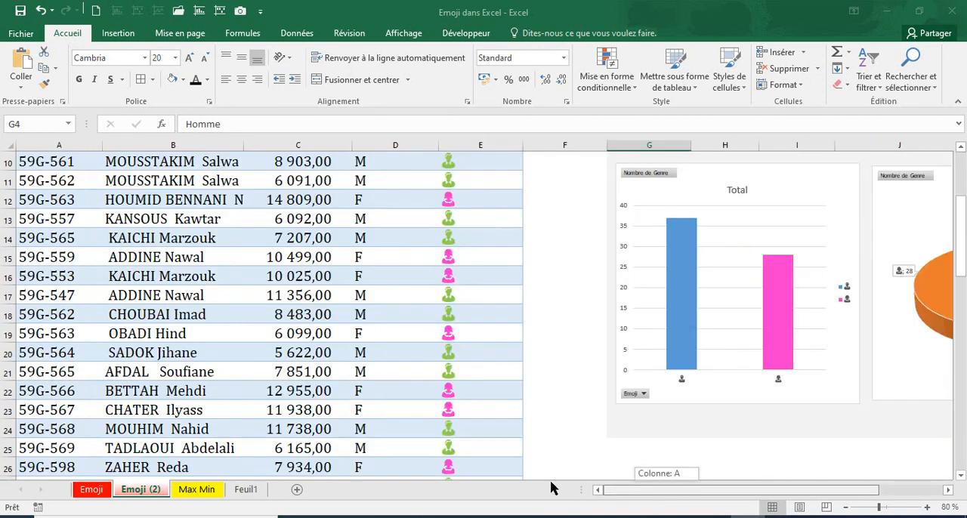
{"action": "scroll", "coordinate": [528, 373], "scroll_direction": "up", "scroll_amount": 3}
Try setting the gender in cell D5 to m, and undo the edits made to D6 and D5
{"action": "left_click", "coordinate": [372, 238]}
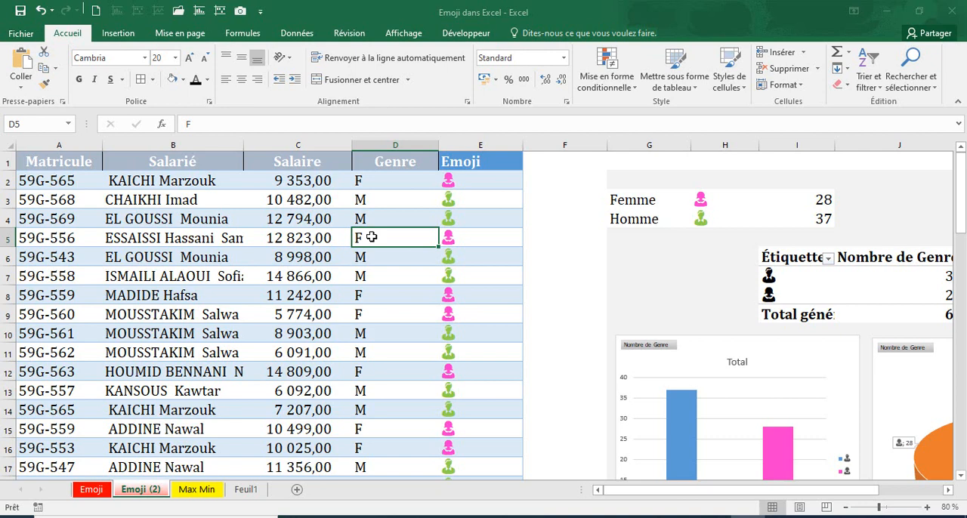
{"action": "type", "text": "m"}
{"action": "key", "text": "Return"}
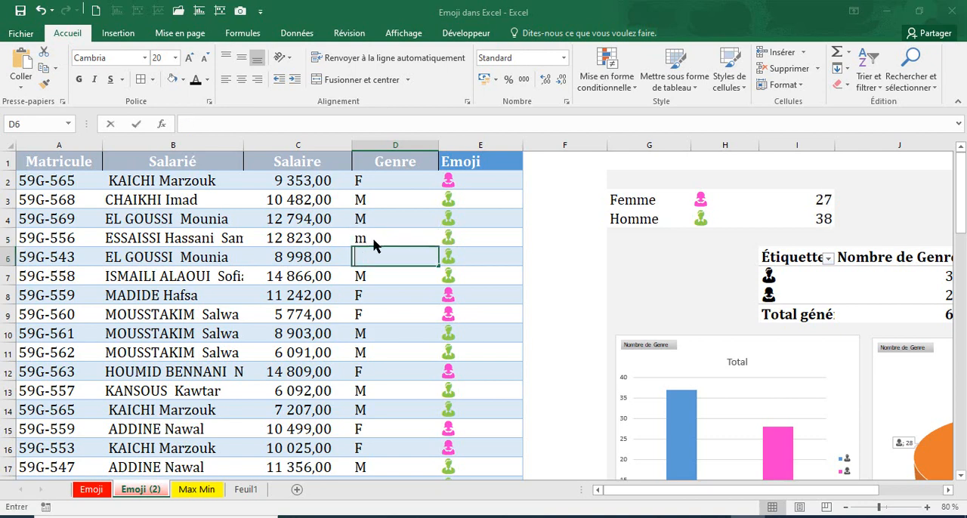
{"action": "left_click", "coordinate": [554, 216]}
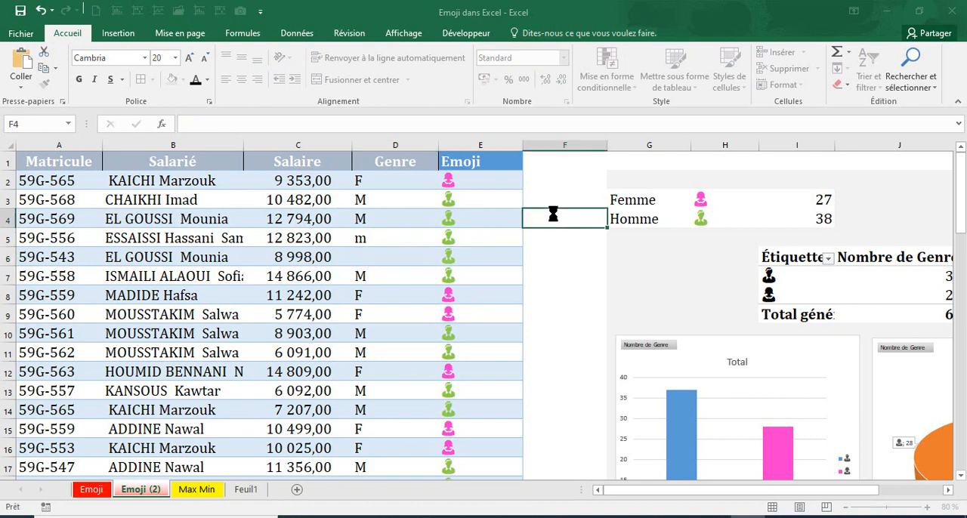
{"action": "left_click", "coordinate": [41, 11]}
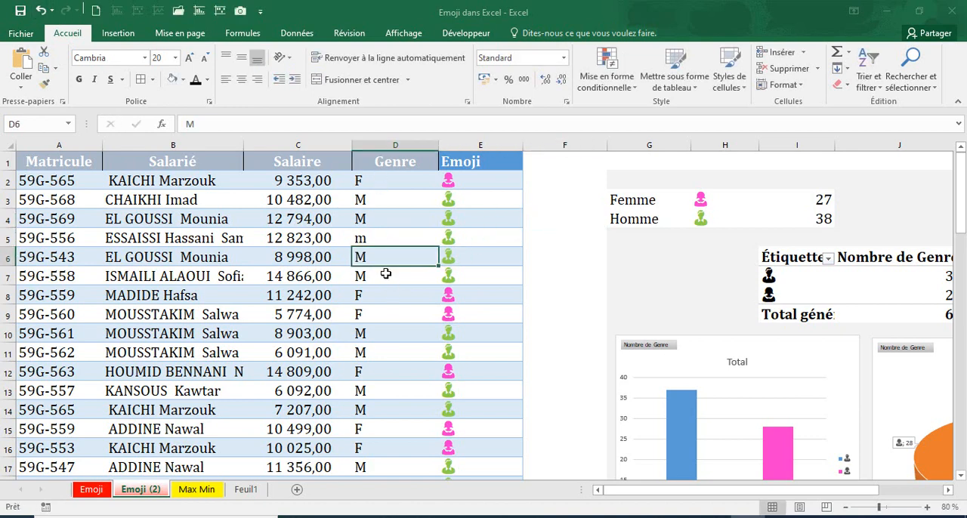
{"action": "left_click", "coordinate": [41, 11]}
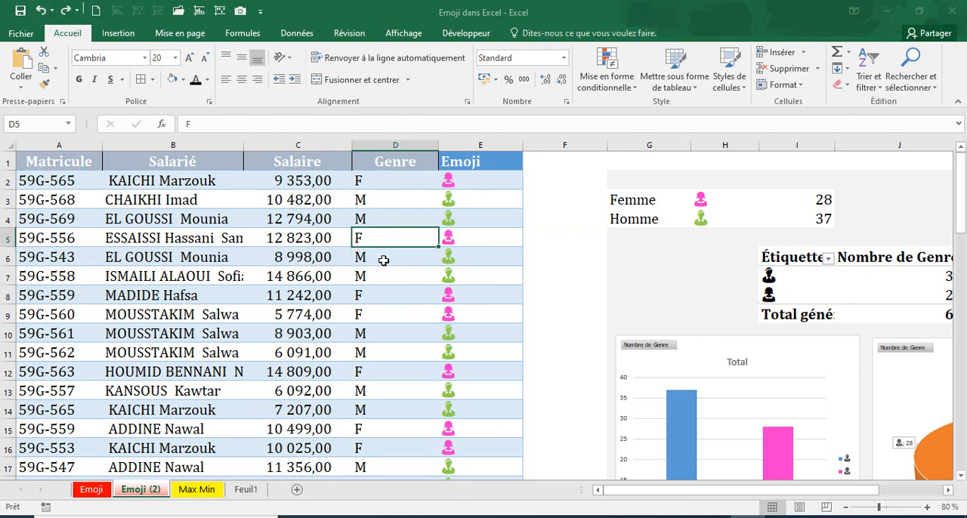
Test the emoji formula by setting D5 to M, check the Homme count in I4, and undo the change
{"action": "type", "text": "M"}
{"action": "key", "text": "Return"}
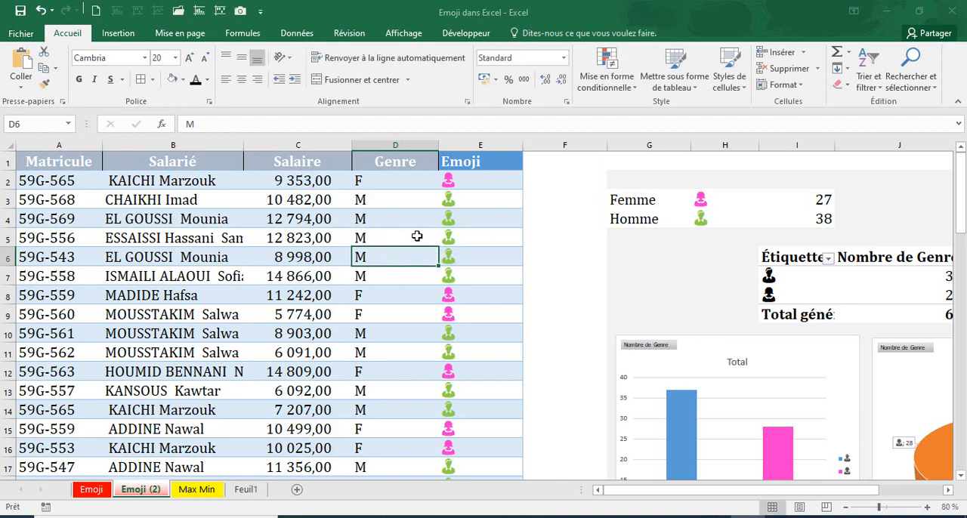
{"action": "left_click", "coordinate": [829, 218]}
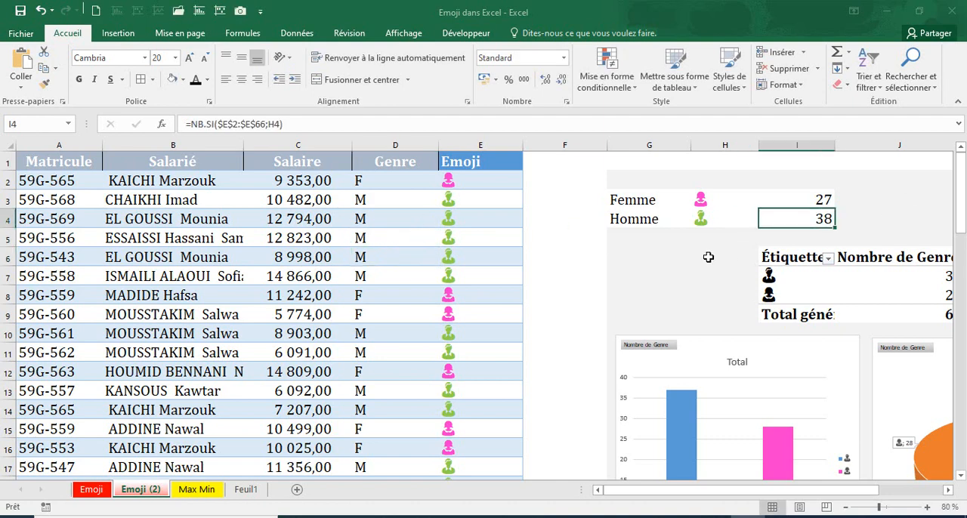
{"action": "left_click", "coordinate": [40, 10]}
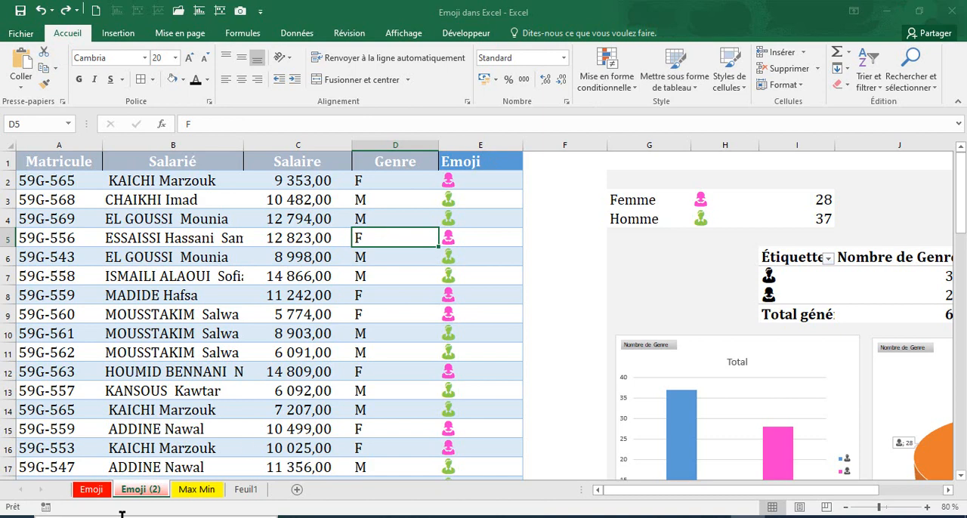
Return to the Emoji sheet and compare the emojis in E2 and E3 with the gender codes beside them
{"action": "left_click", "coordinate": [97, 489]}
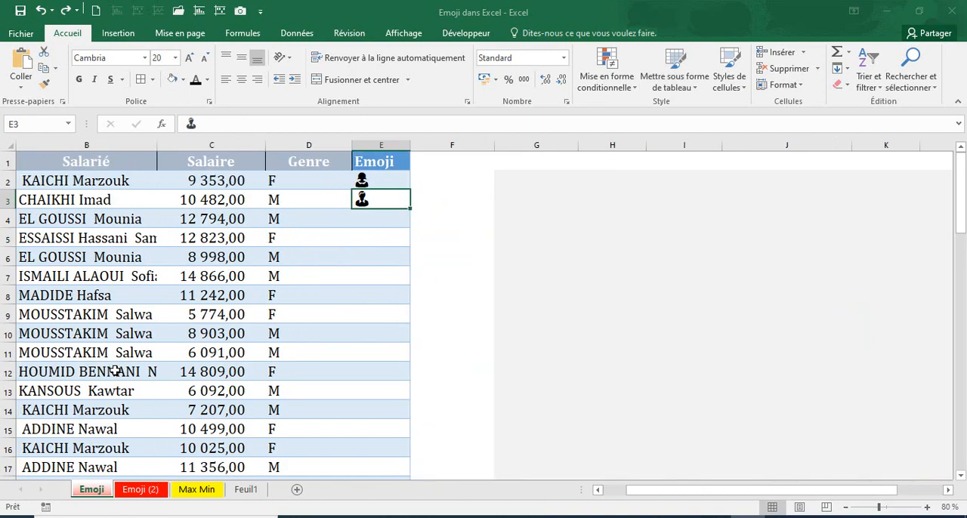
{"action": "left_click", "coordinate": [384, 182]}
{"action": "left_click", "coordinate": [377, 202]}
{"action": "left_click", "coordinate": [366, 222]}
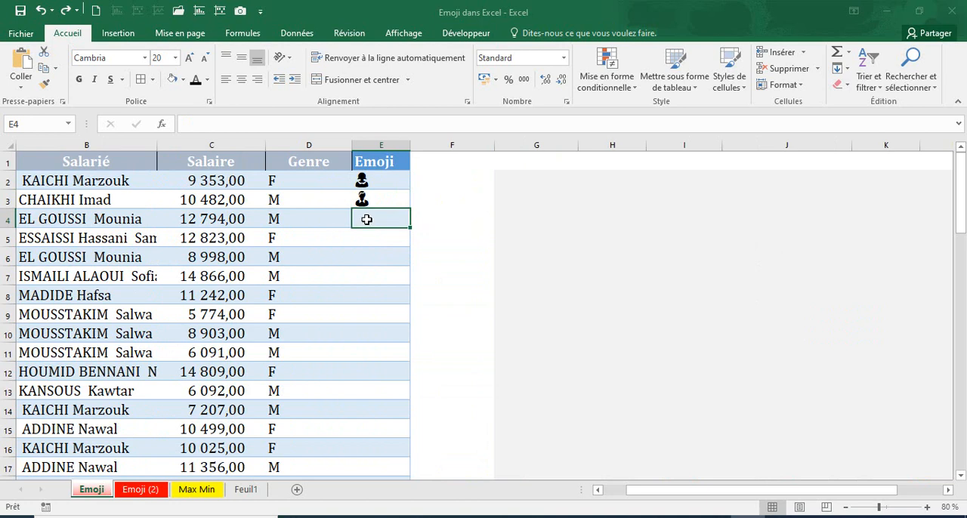
{"action": "left_click", "coordinate": [367, 184]}
{"action": "left_click", "coordinate": [367, 202]}
{"action": "left_click", "coordinate": [369, 224]}
{"action": "key", "text": "Up"}
{"action": "left_click", "coordinate": [276, 189]}
{"action": "left_click", "coordinate": [280, 198]}
{"action": "left_click", "coordinate": [370, 219]}
{"action": "left_click", "coordinate": [364, 183]}
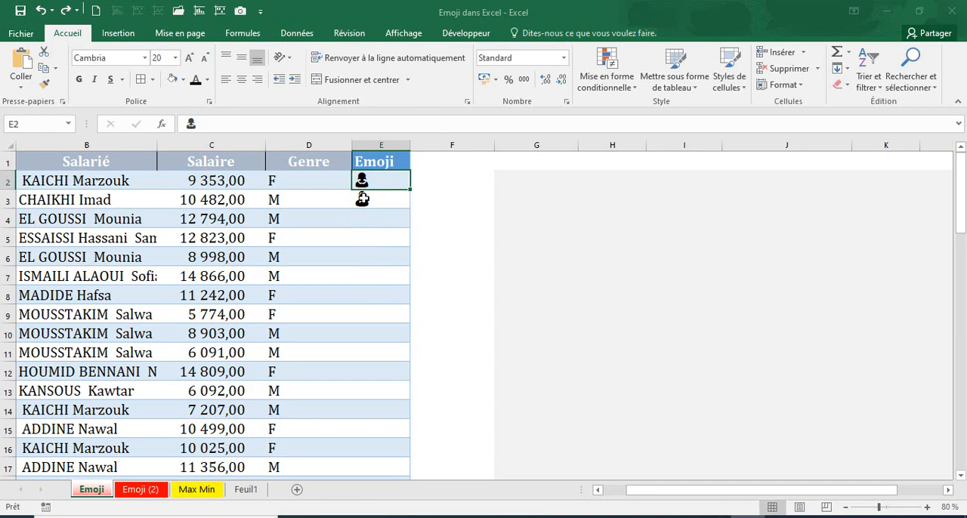
{"action": "left_click", "coordinate": [363, 198]}
Clear the existing emojis from cells E2 and E3
{"action": "left_click", "coordinate": [368, 180]}
{"action": "key", "text": "BackSpace"}
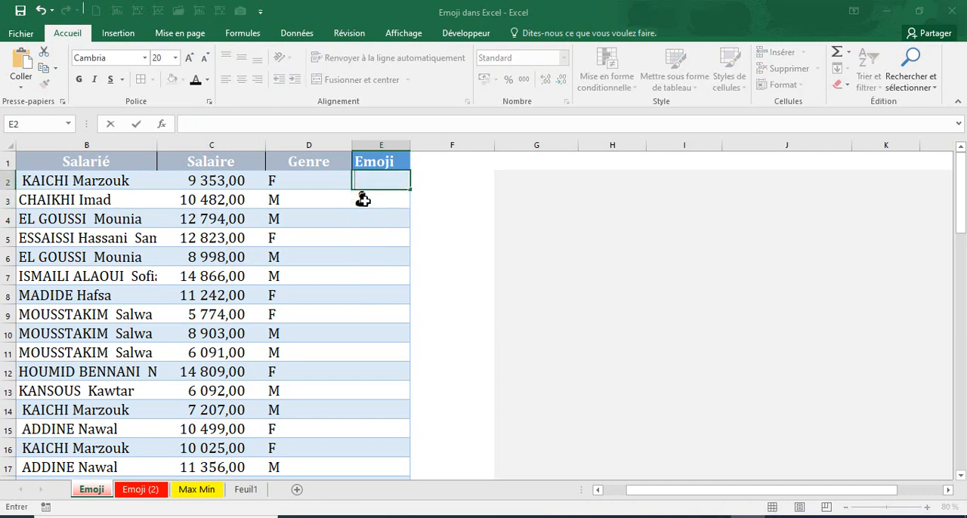
{"action": "left_click", "coordinate": [363, 198]}
{"action": "key", "text": "BackSpace"}
{"action": "key", "text": "Return"}
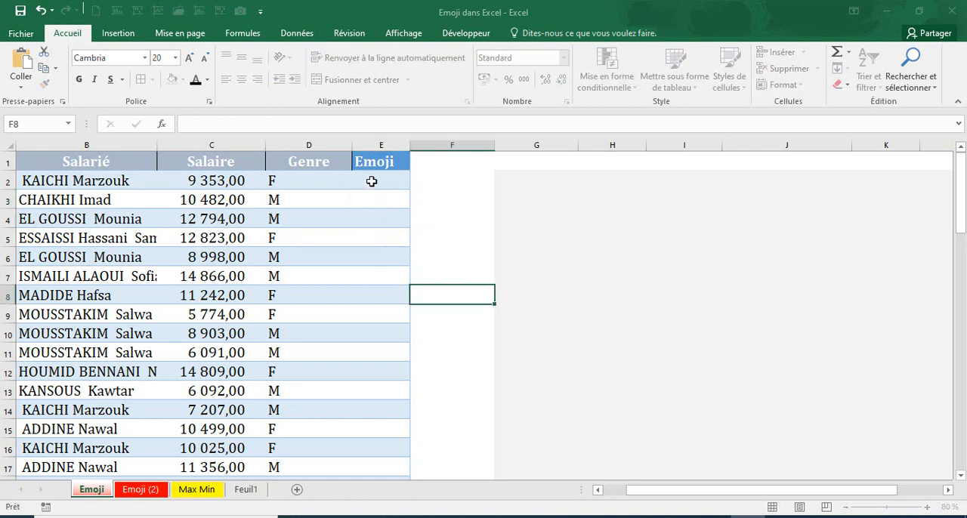
Insert the tears-of-joy face emoji in cell E2 with the Windows emoji picker
{"action": "left_click", "coordinate": [372, 180]}
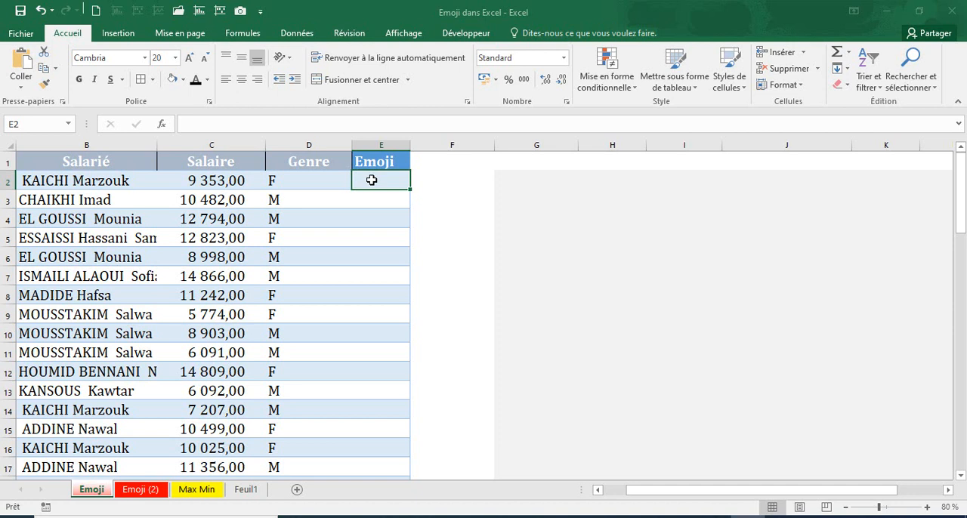
{"action": "key", "text": "super+period"}
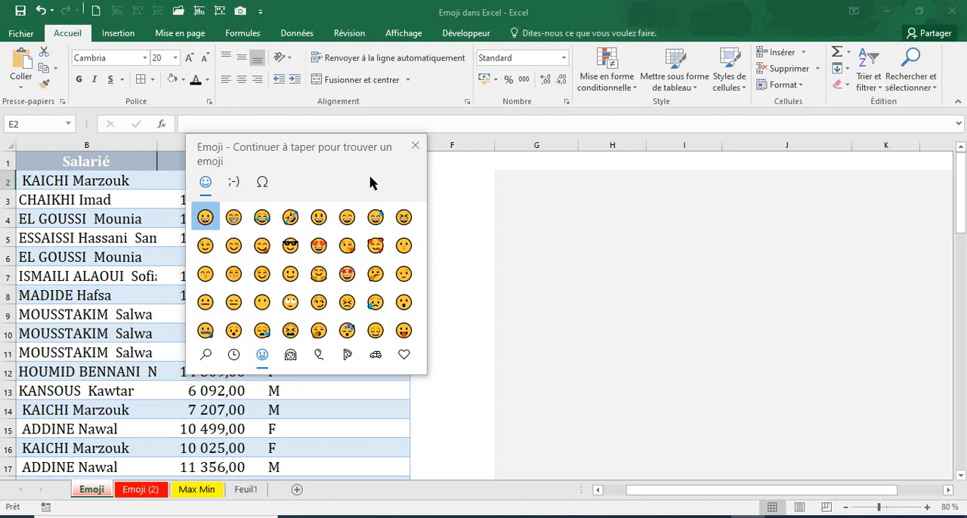
{"action": "left_click", "coordinate": [262, 218]}
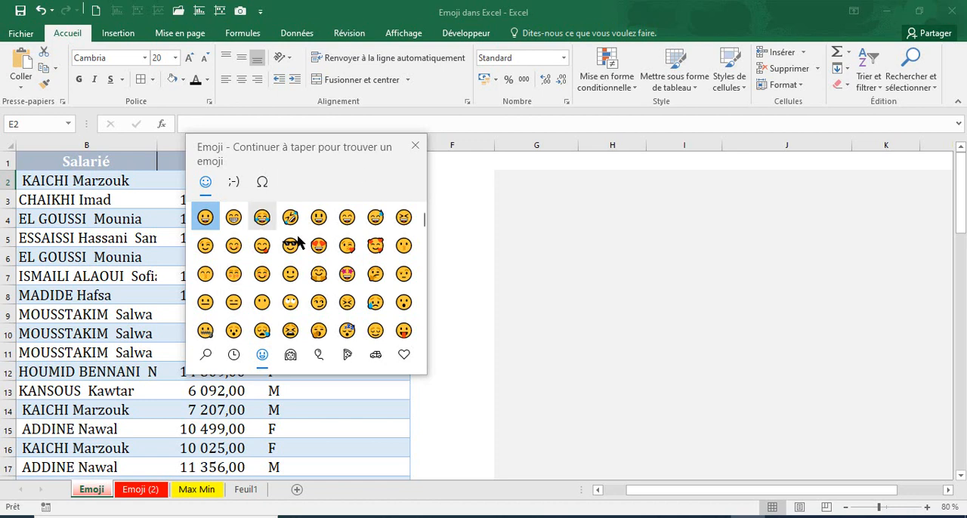
{"action": "left_click", "coordinate": [415, 150]}
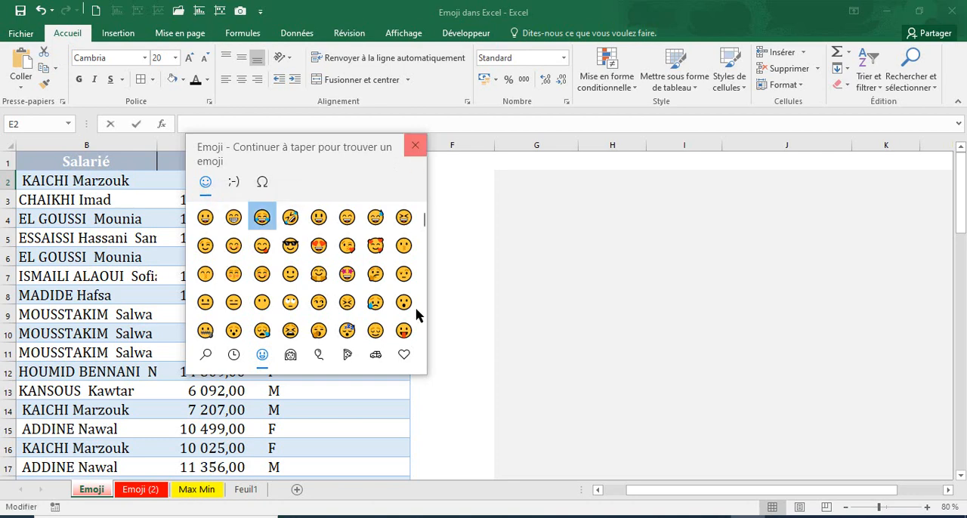
{"action": "left_click", "coordinate": [441, 201]}
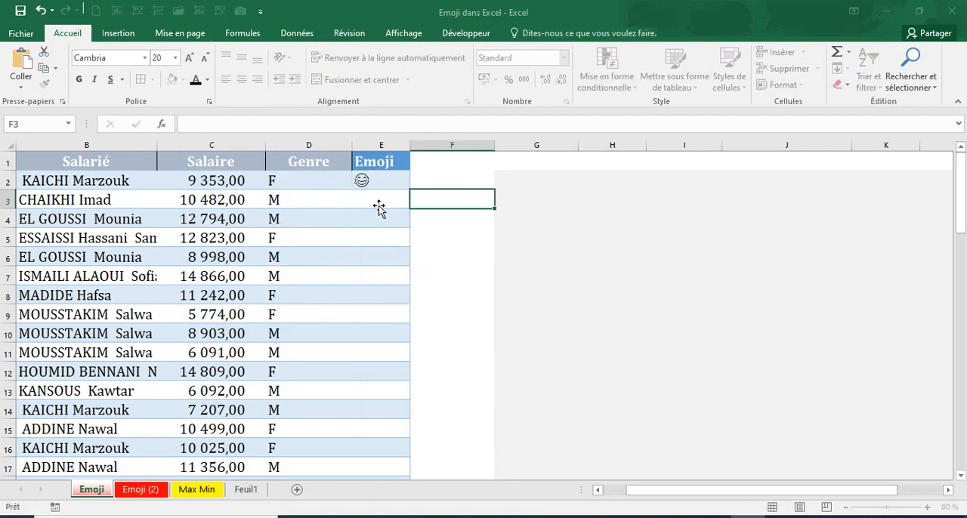
{"action": "left_click", "coordinate": [371, 184]}
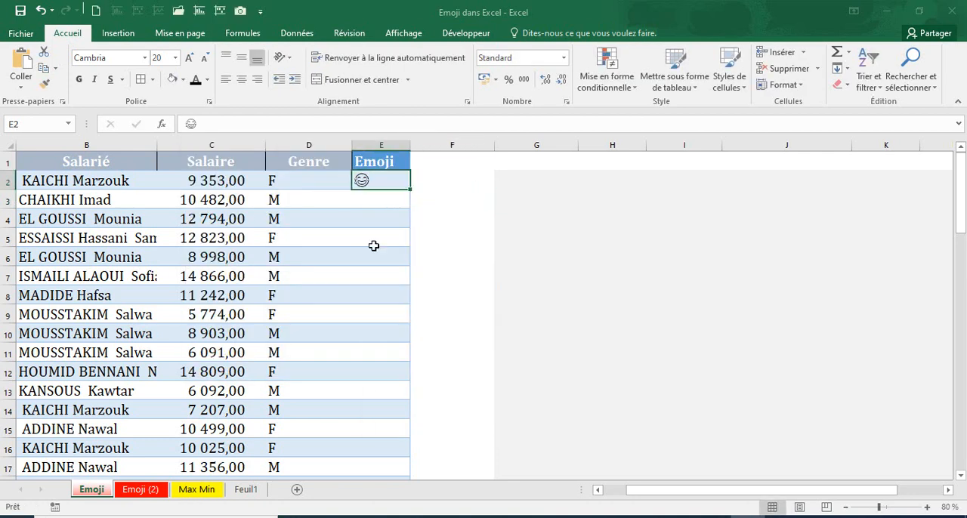
Insert the sunglasses face emoji in cell E3 with the Windows emoji picker
{"action": "left_click", "coordinate": [370, 194]}
{"action": "key", "text": "super+period"}
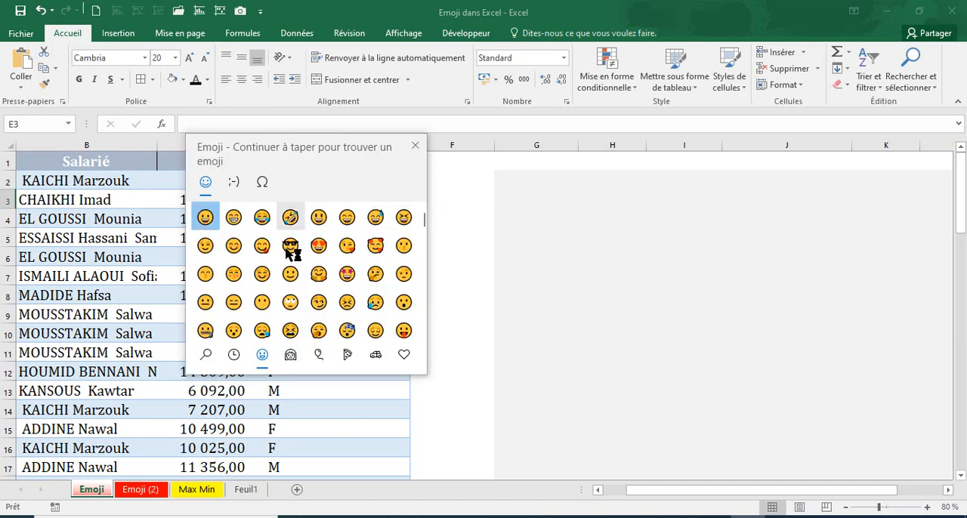
{"action": "left_click", "coordinate": [290, 246]}
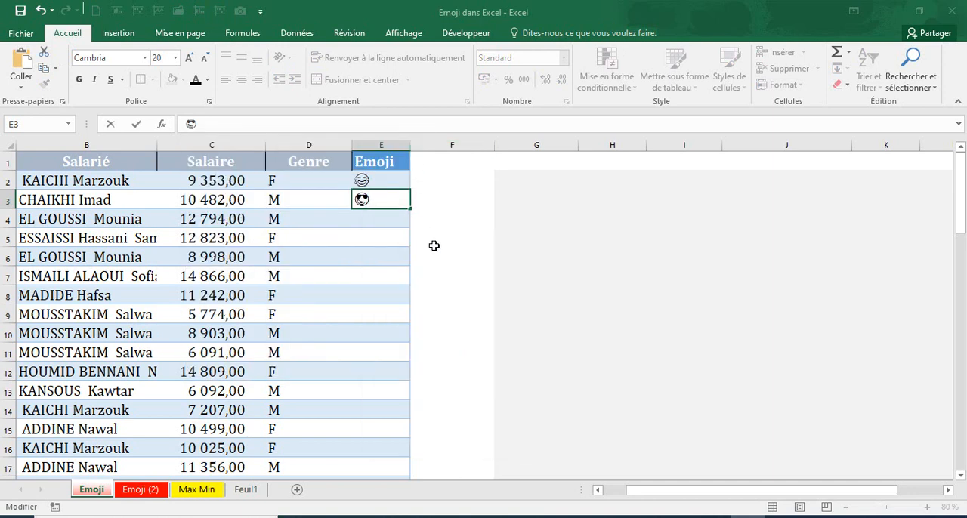
{"action": "left_click", "coordinate": [433, 249]}
Delete the two face emojis from cells E2 and E3
{"action": "left_click", "coordinate": [382, 180]}
{"action": "left_click_drag", "start_coordinate": [382, 180], "coordinate": [373, 198]}
{"action": "key", "text": "Delete"}
{"action": "left_click", "coordinate": [436, 214]}
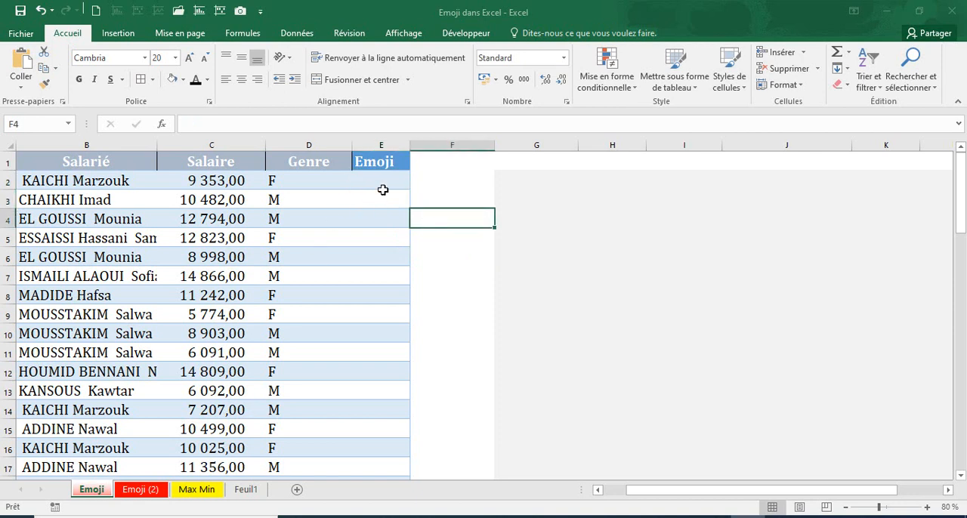
Enable the touch keyboard button on the Windows taskbar and show the touch keyboard's people emojis
{"action": "left_click", "coordinate": [383, 184]}
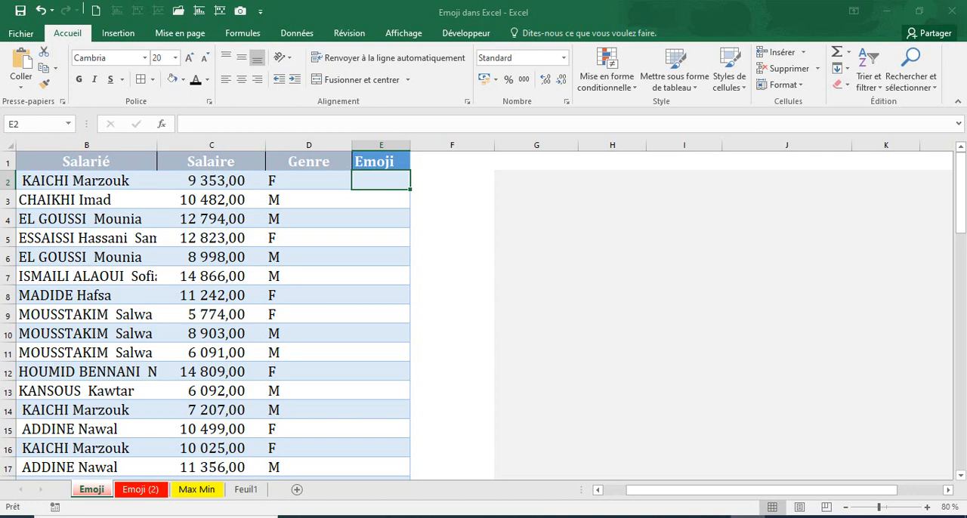
{"action": "right_click", "coordinate": [755, 517]}
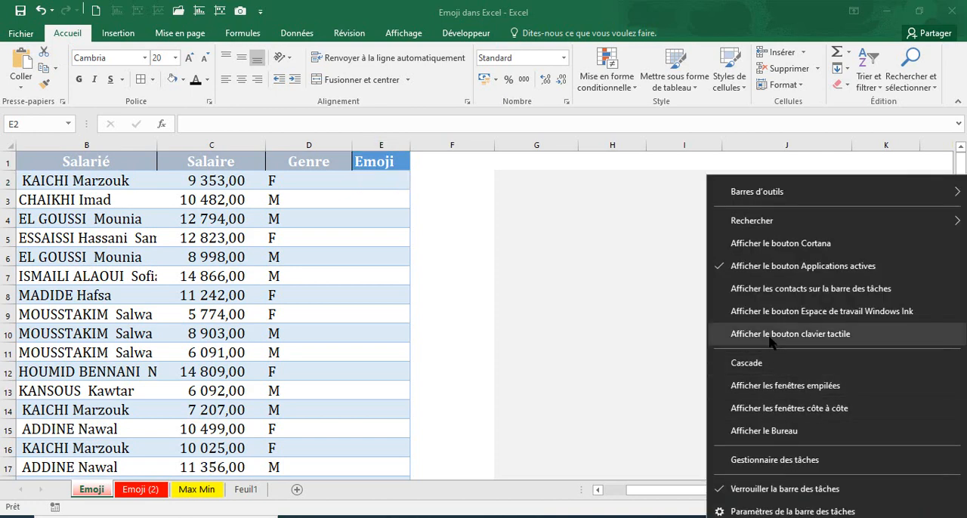
{"action": "left_click", "coordinate": [770, 337]}
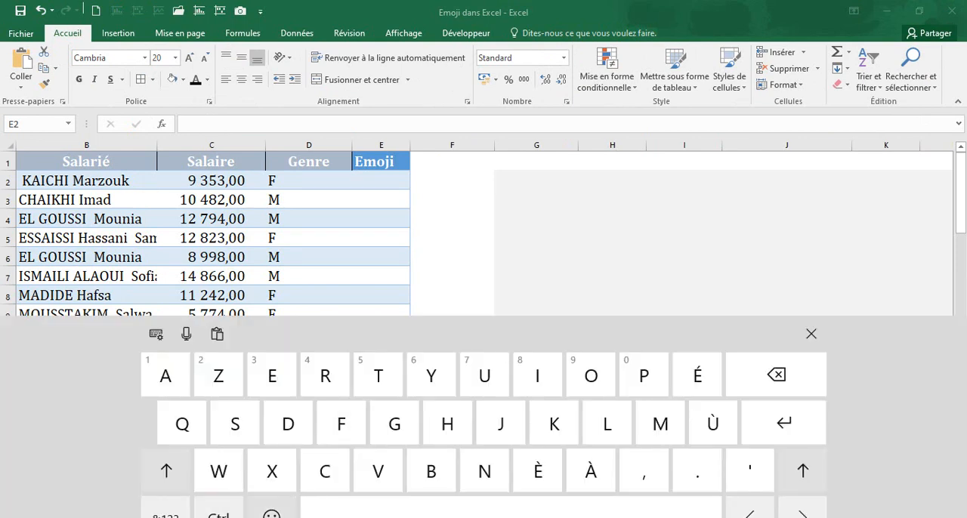
{"action": "left_click", "coordinate": [271, 515]}
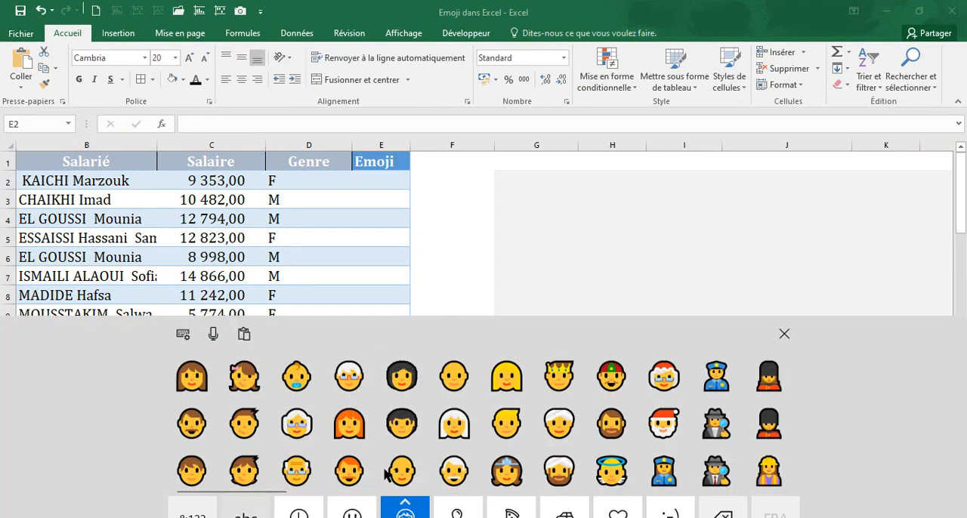
Insert the brown-haired woman emoji in cell E2 and the mustached man emoji in cell E3 with the touch keyboard
{"action": "left_click", "coordinate": [380, 184]}
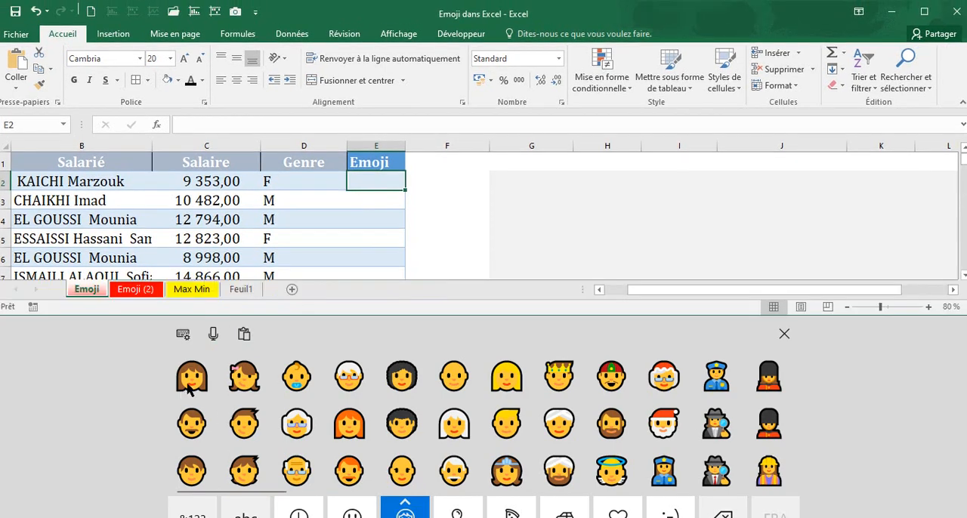
{"action": "left_click", "coordinate": [232, 515]}
{"action": "type", "text": "A"}
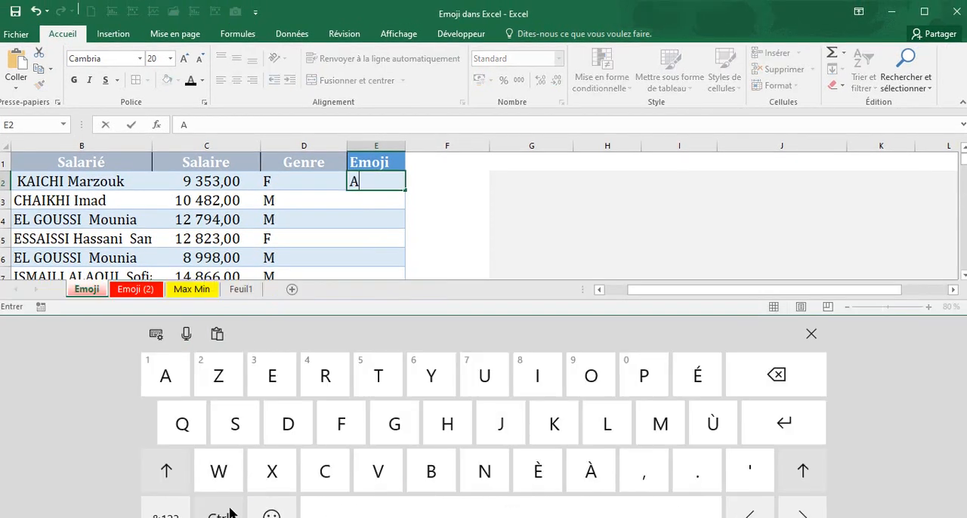
{"action": "key", "text": "BackSpace"}
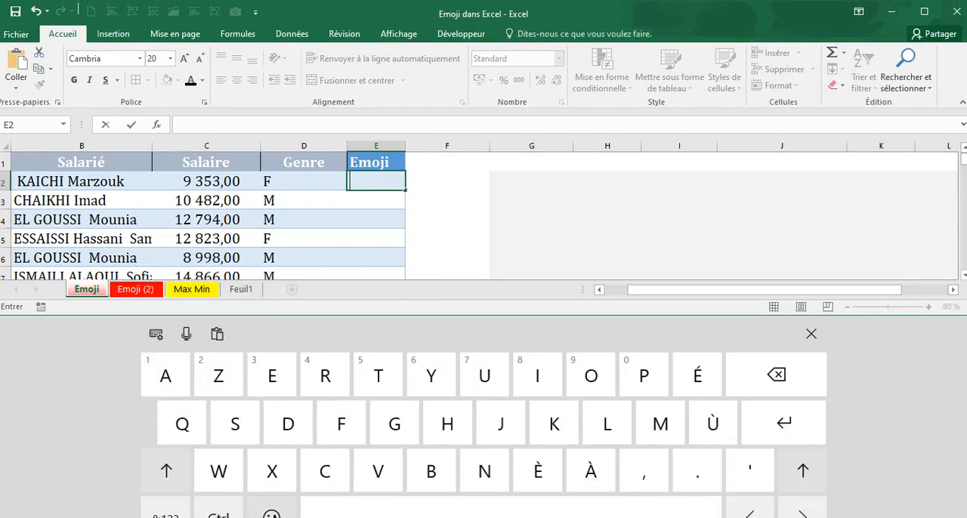
{"action": "left_click", "coordinate": [272, 513]}
{"action": "left_click", "coordinate": [198, 380]}
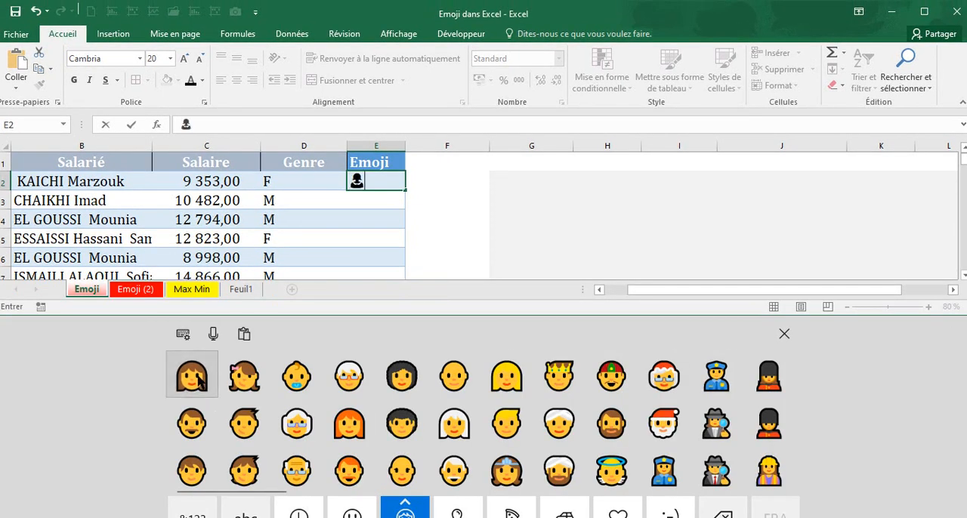
{"action": "left_click", "coordinate": [368, 201]}
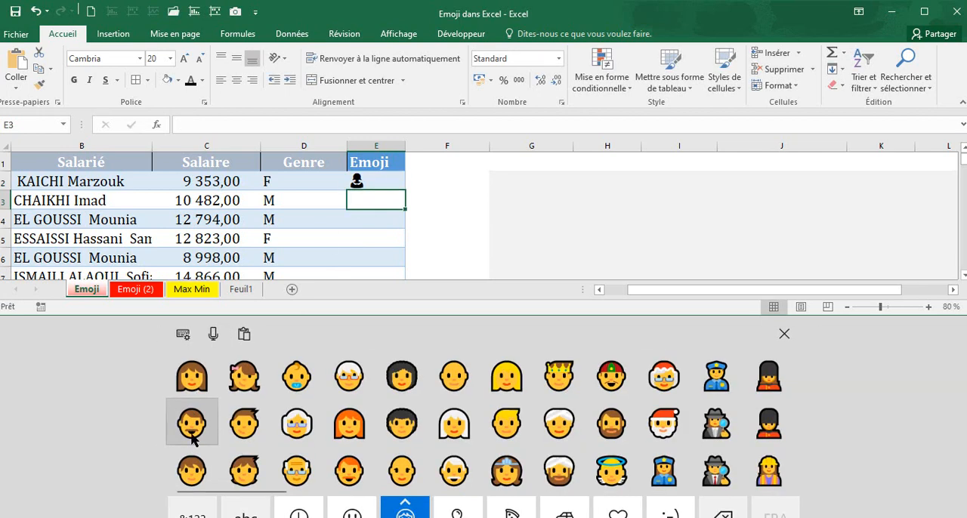
{"action": "left_click", "coordinate": [190, 423]}
Insert the mustached man emoji in cell E4 with the touch keyboard
{"action": "left_click", "coordinate": [365, 218]}
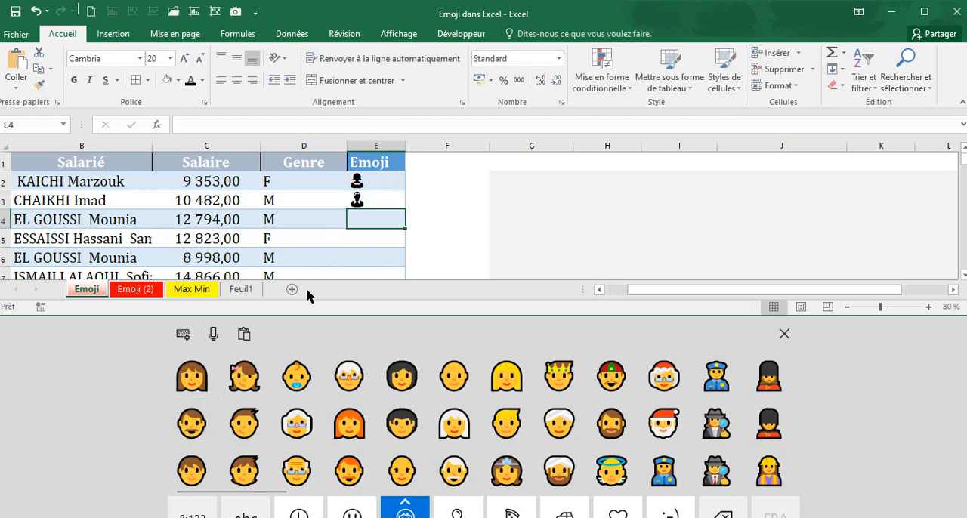
{"action": "left_click", "coordinate": [217, 424]}
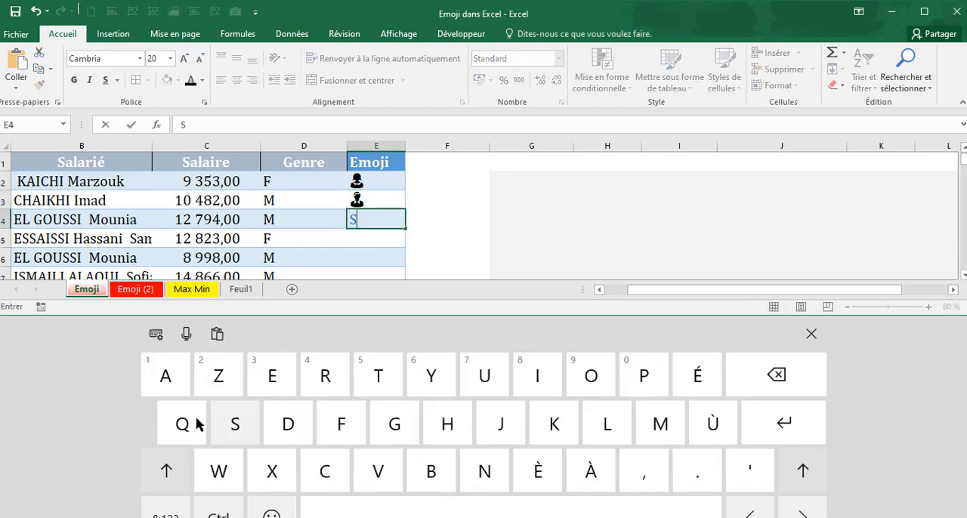
{"action": "key", "text": "BackSpace"}
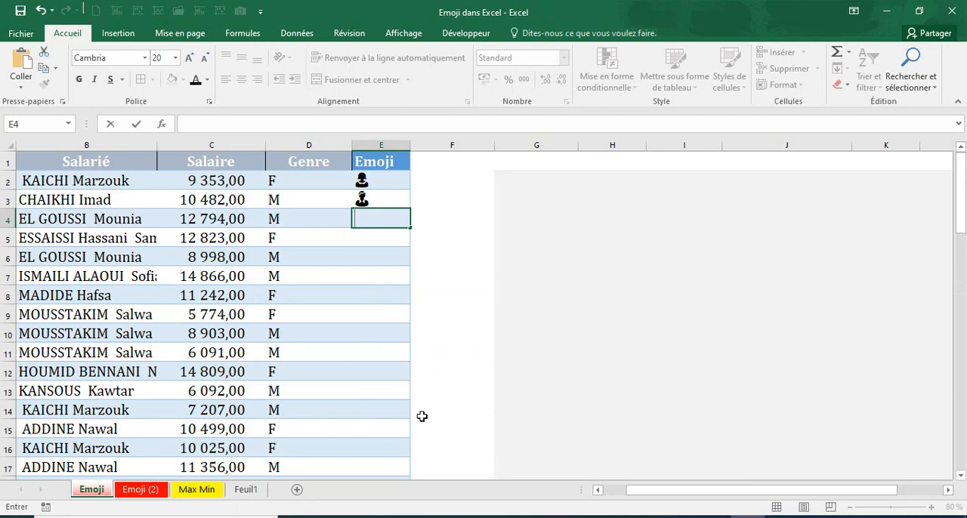
{"action": "left_click", "coordinate": [872, 516]}
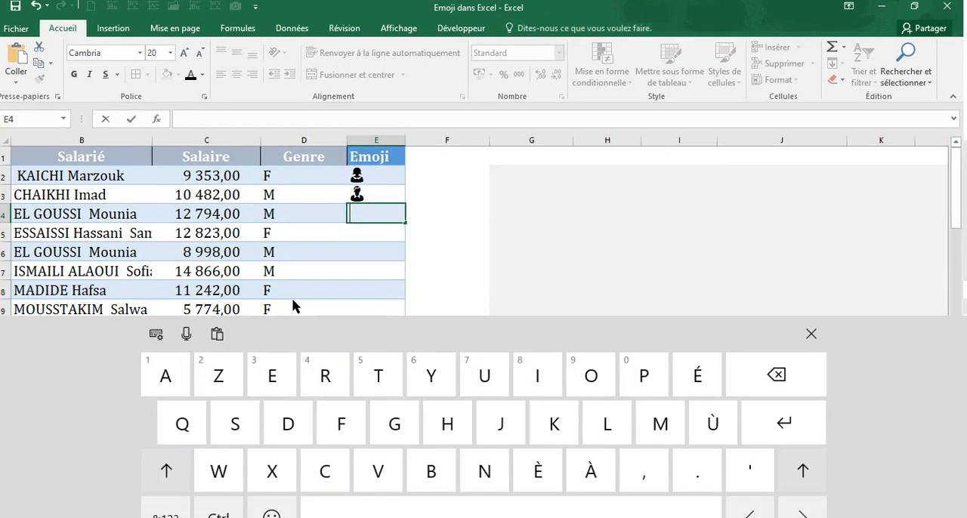
{"action": "left_click", "coordinate": [272, 514]}
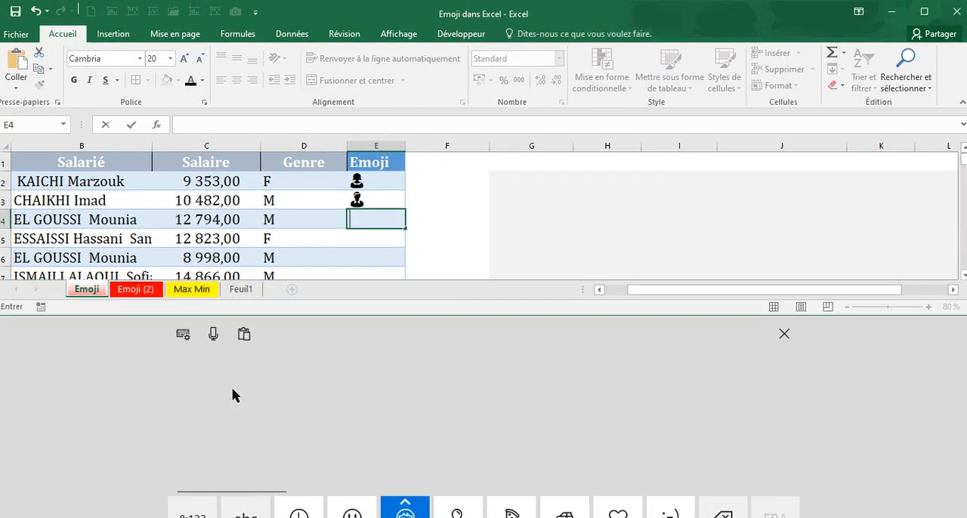
{"action": "left_click", "coordinate": [190, 429]}
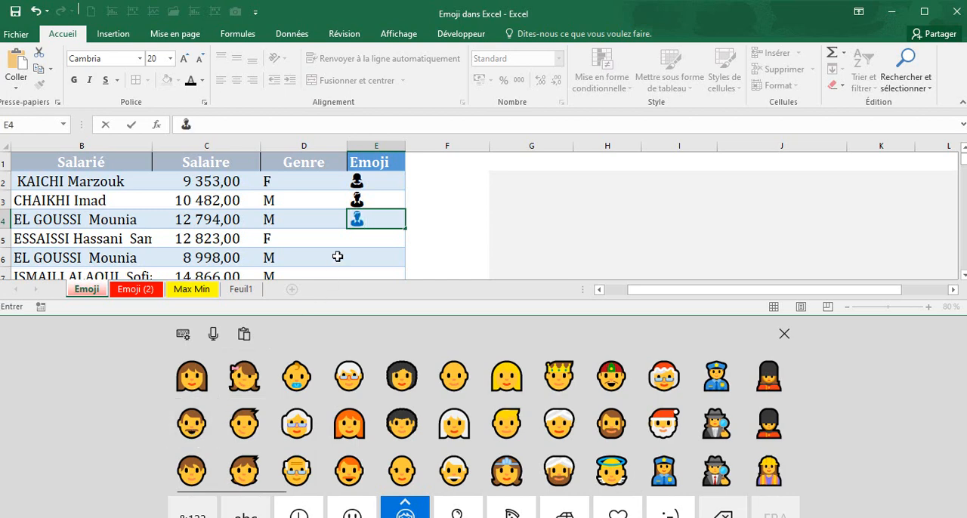
Clear the man emoji from cell E4 and leave cell E5 empty
{"action": "left_click", "coordinate": [362, 238]}
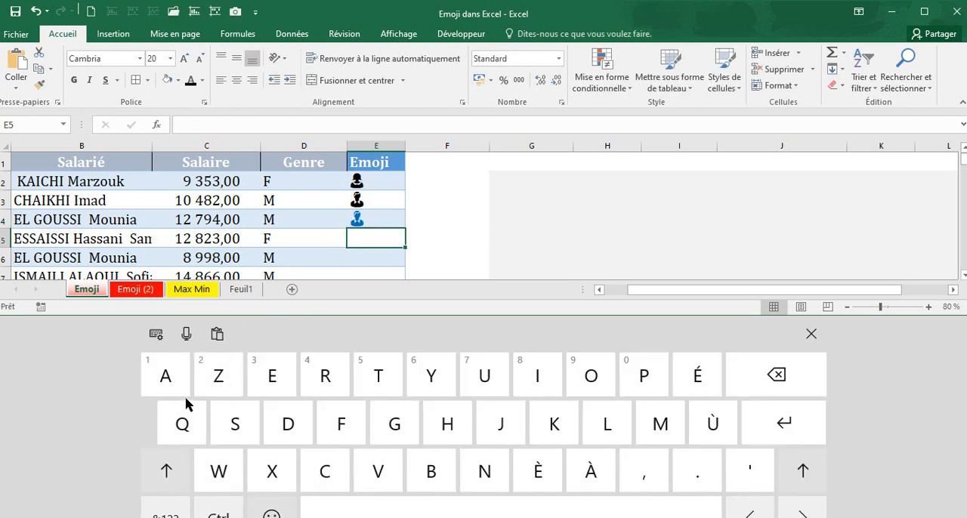
{"action": "left_click", "coordinate": [191, 382]}
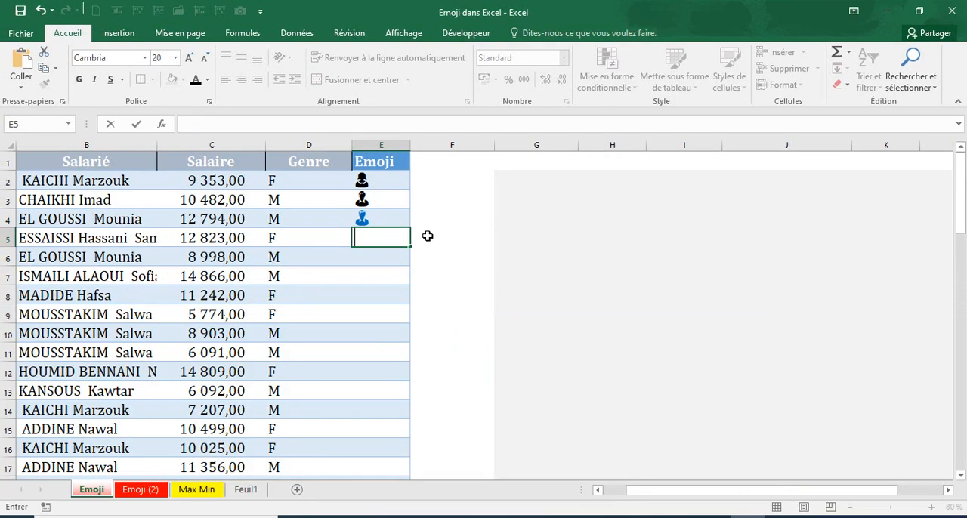
{"action": "left_click", "coordinate": [394, 217]}
{"action": "key", "text": "Delete"}
{"action": "left_click", "coordinate": [453, 241]}
Compare the Genre and Emoji columns, and examine the formula in cell E2 of the Emoji (2) sheet
{"action": "left_click", "coordinate": [380, 185]}
{"action": "left_click_drag", "start_coordinate": [380, 185], "coordinate": [383, 356]}
{"action": "left_click", "coordinate": [289, 221]}
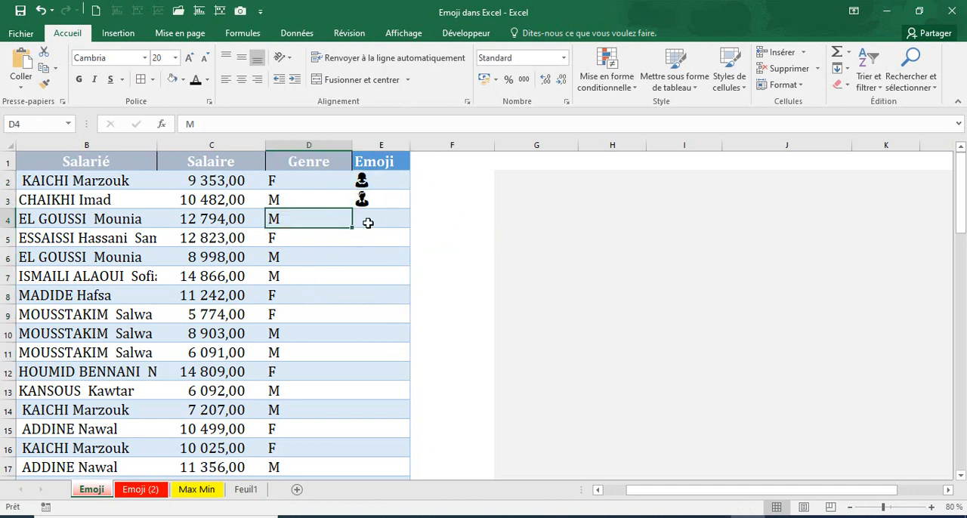
{"action": "left_click", "coordinate": [364, 199]}
{"action": "left_click", "coordinate": [287, 181]}
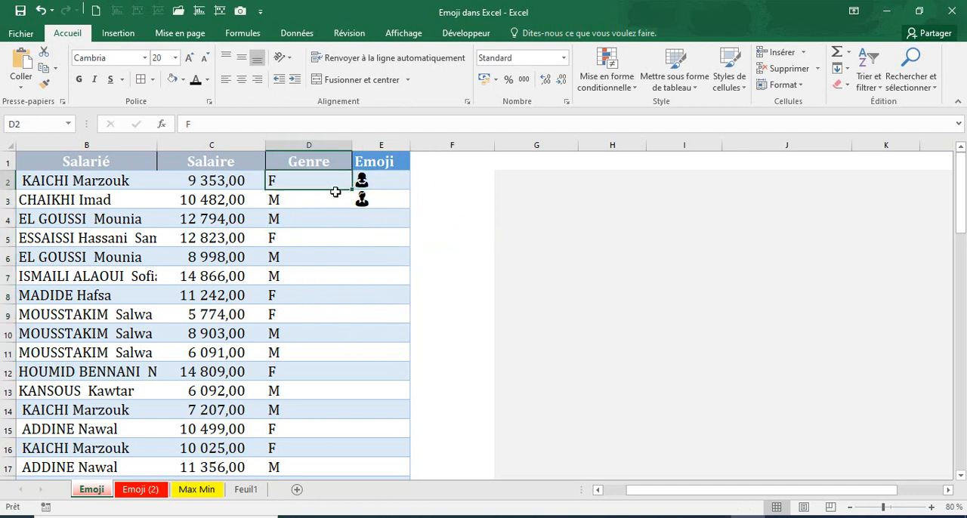
{"action": "left_click", "coordinate": [370, 180]}
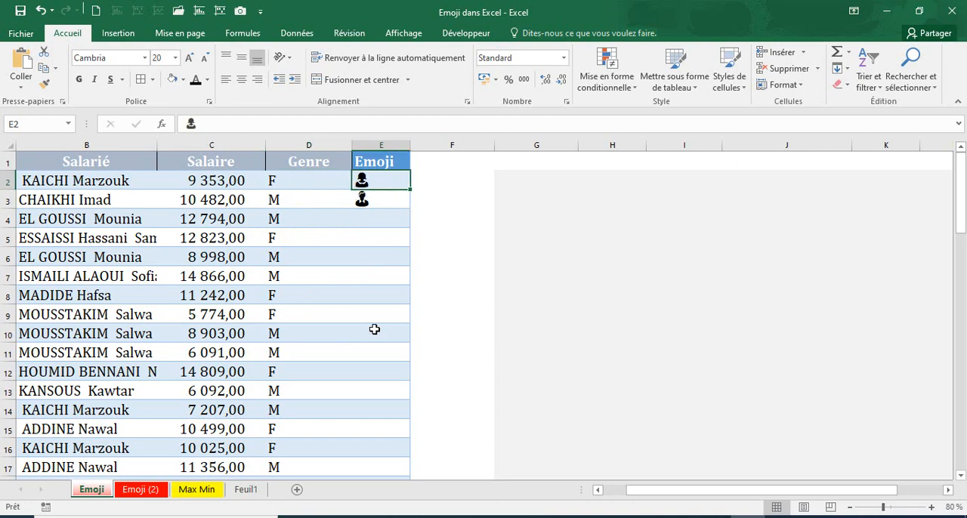
{"action": "key", "text": "ctrl+Page_Down"}
{"action": "left_click", "coordinate": [494, 180]}
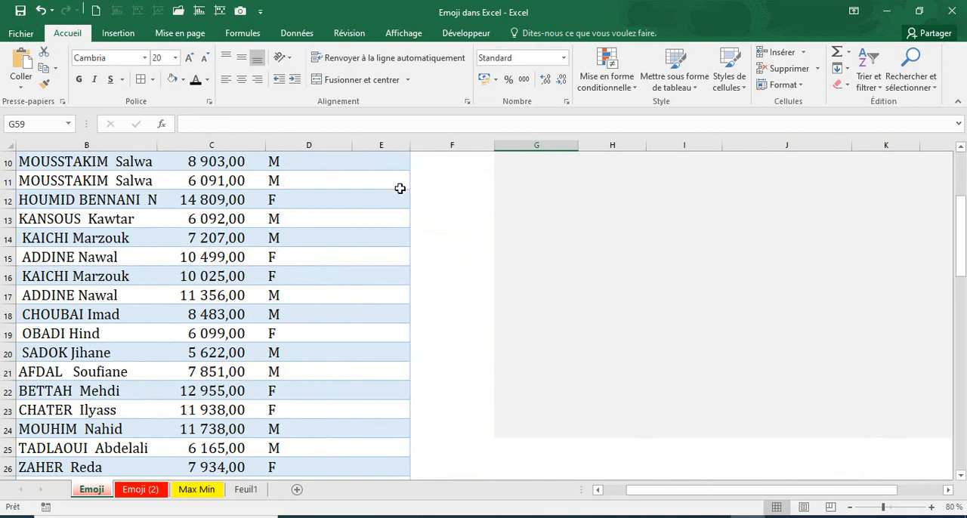
{"action": "scroll", "coordinate": [410, 242], "scroll_direction": "up", "scroll_amount": 3}
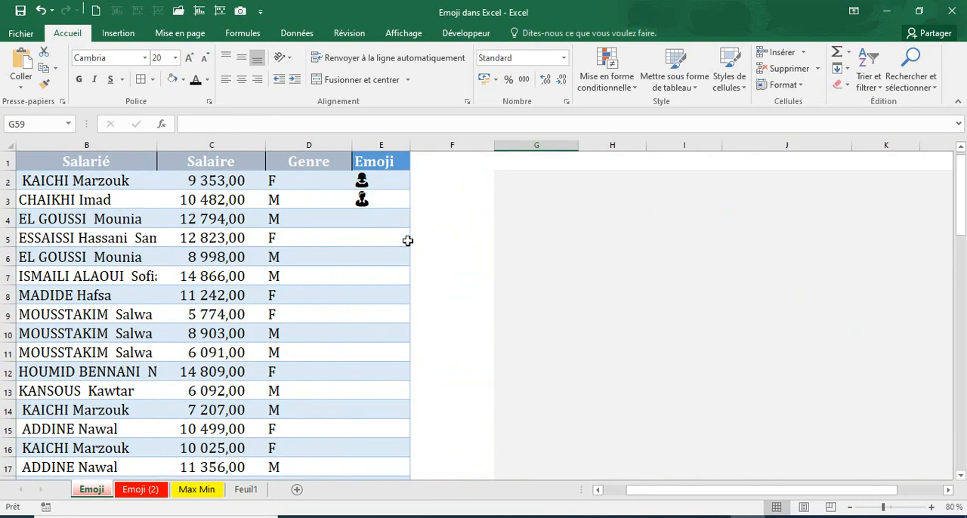
Delete the woman and man emojis from cells E2 and E3 of the Emoji sheet
{"action": "left_click", "coordinate": [382, 181]}
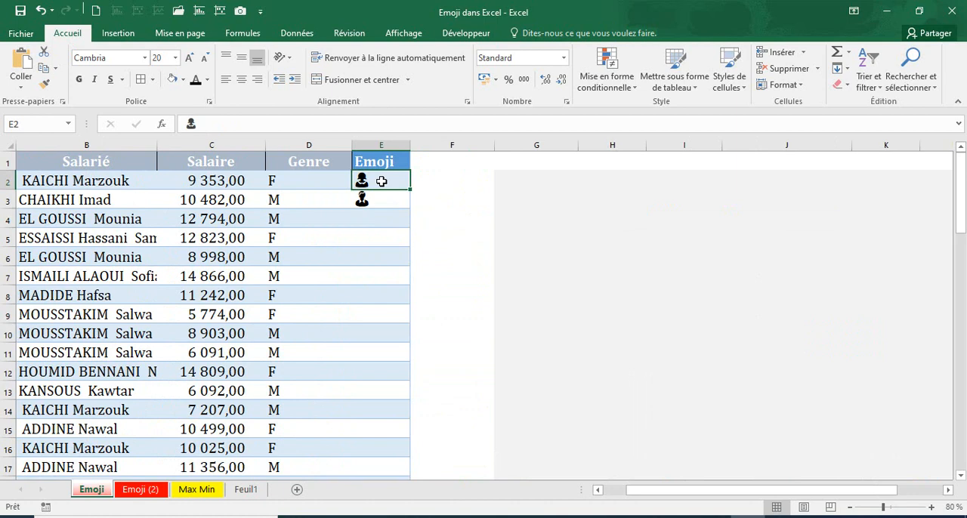
{"action": "key", "text": "BackSpace"}
{"action": "left_click", "coordinate": [376, 199]}
{"action": "key", "text": "BackSpace"}
{"action": "left_click", "coordinate": [419, 201]}
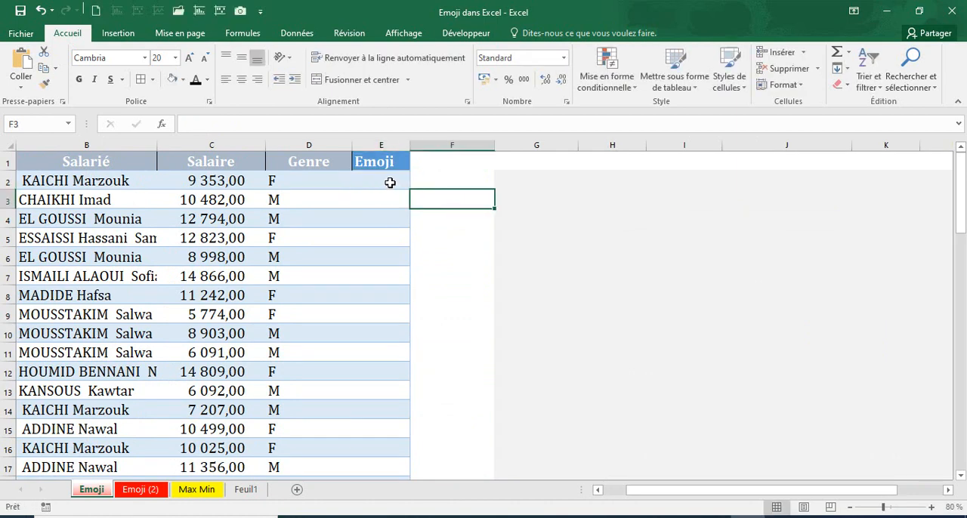
{"action": "left_click", "coordinate": [387, 182]}
{"action": "type", "text": "+S"}
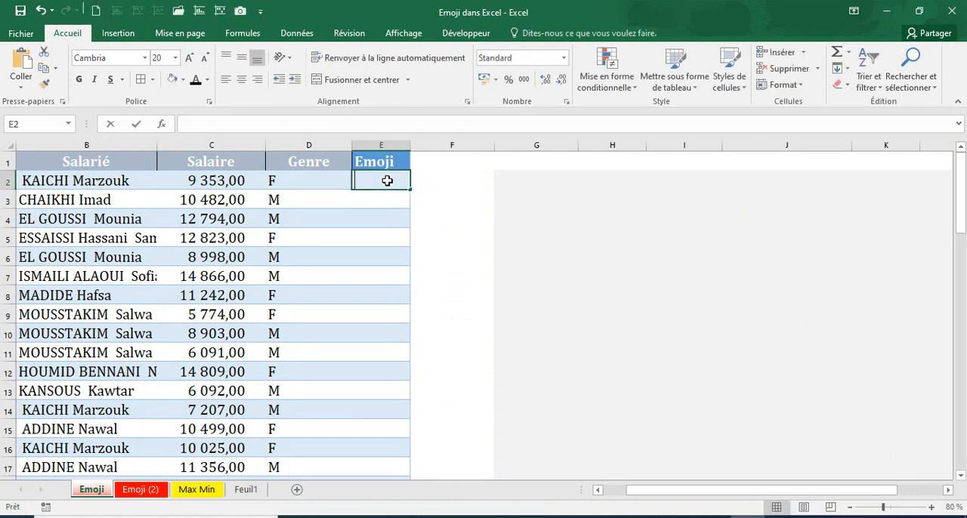
{"action": "type", "text": "I5"}
{"action": "key", "text": "BackSpace"}
{"action": "key", "text": "BackSpace"}
{"action": "key", "text": "BackSpace"}
{"action": "key", "text": "BackSpace"}
Start an SI formula in cell E2 with the logical test D2="F"
{"action": "type", "text": "=s"}
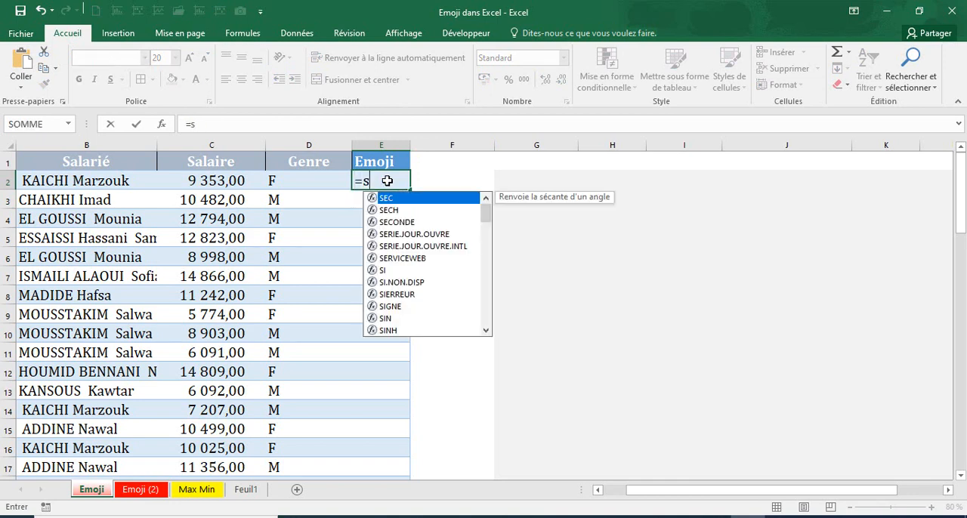
{"action": "type", "text": "i("}
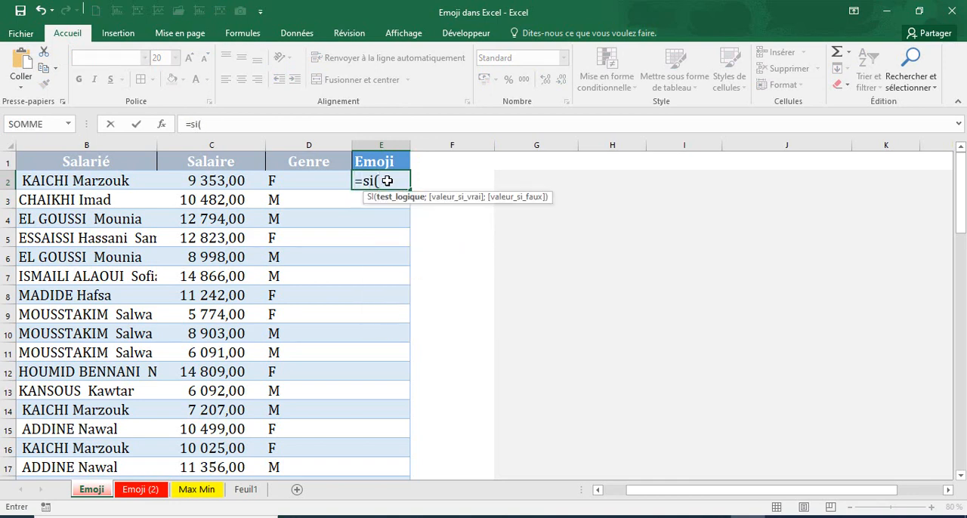
{"action": "left_click", "coordinate": [317, 182]}
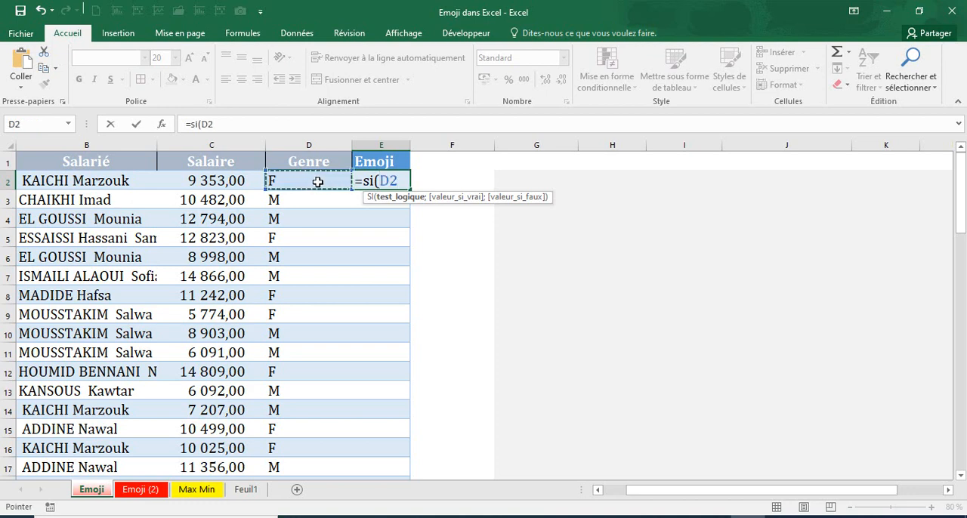
{"action": "type", "text": "="}
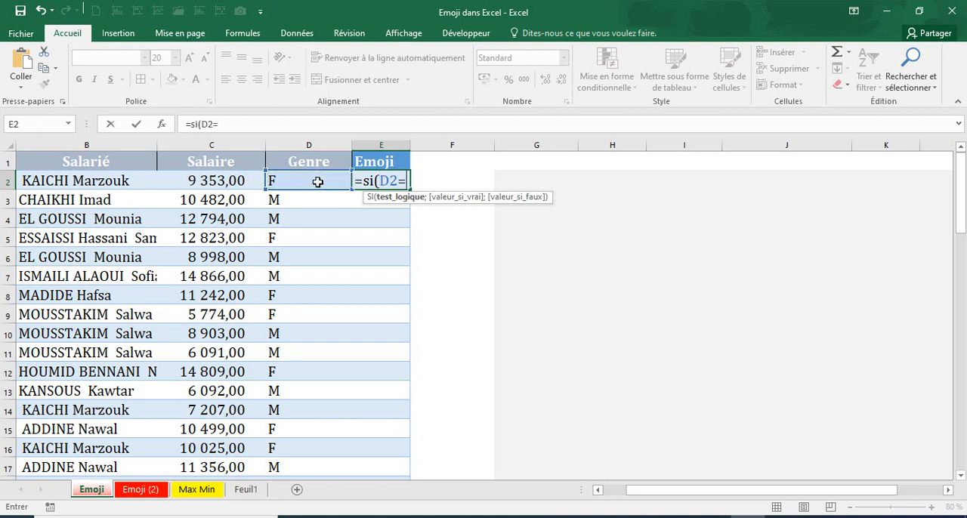
{"action": "type", "text": "\"F\";"}
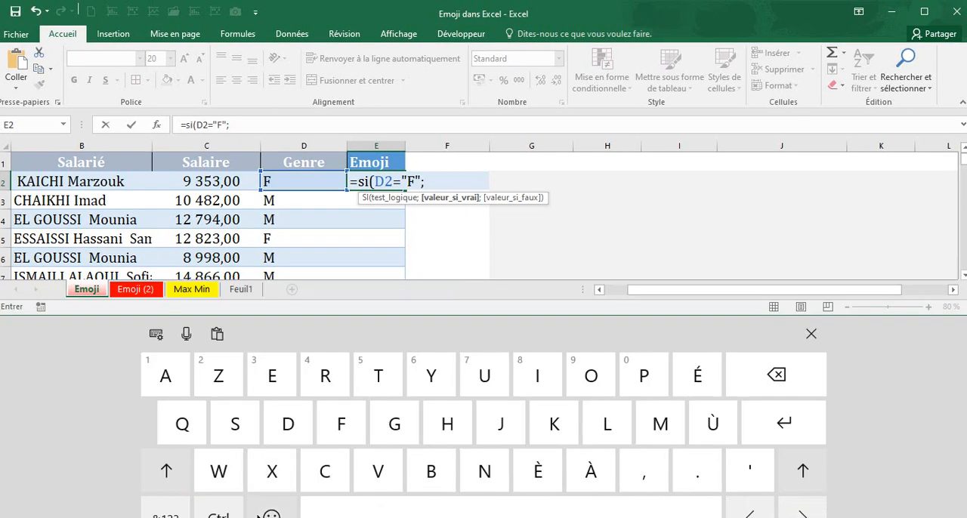
Add the brown-haired woman emoji in quotation marks as the formula's value if true, followed by a semicolon
{"action": "left_click", "coordinate": [270, 515]}
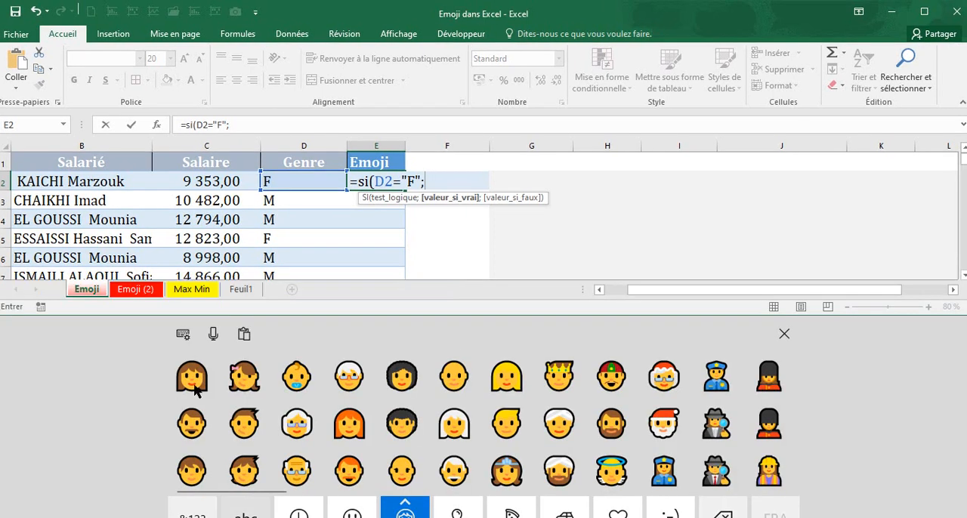
{"action": "left_click", "coordinate": [191, 375]}
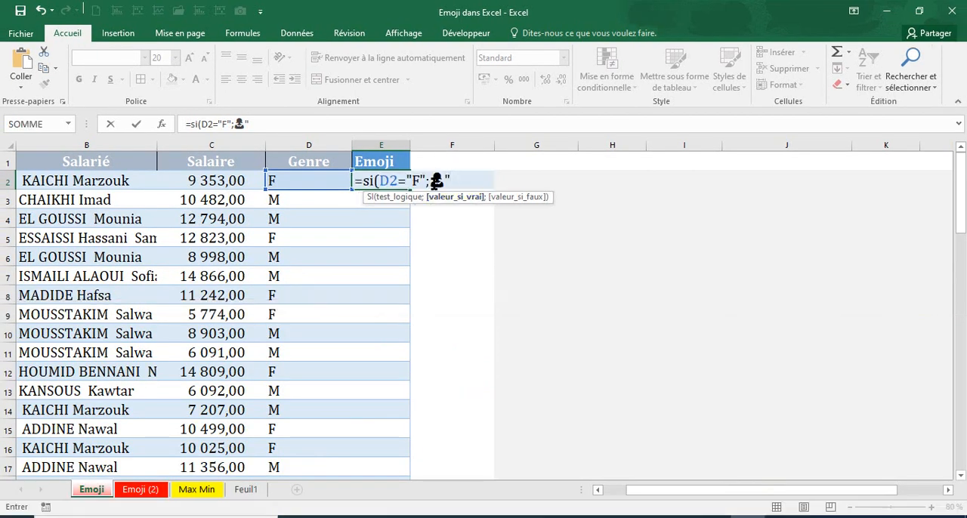
{"action": "left_click", "coordinate": [436, 181]}
{"action": "type", "text": "\""}
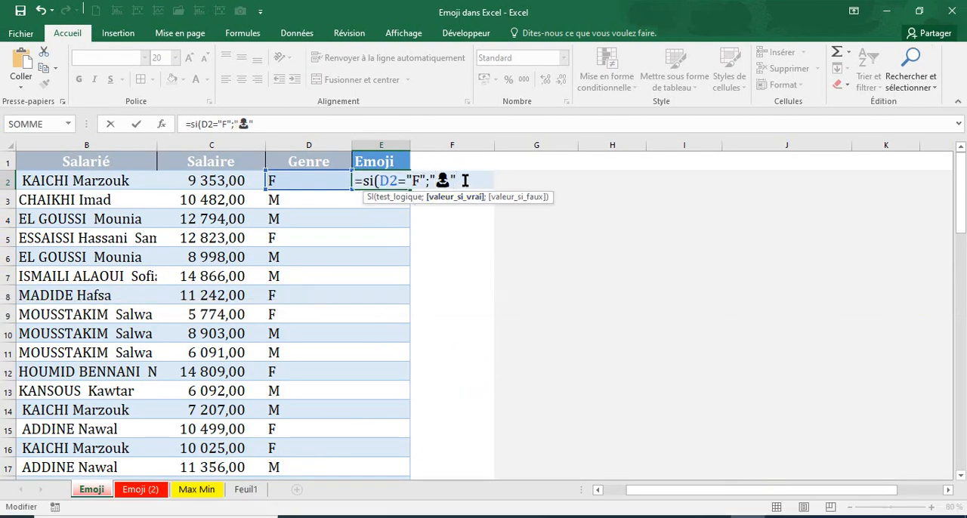
{"action": "type", "text": ";"}
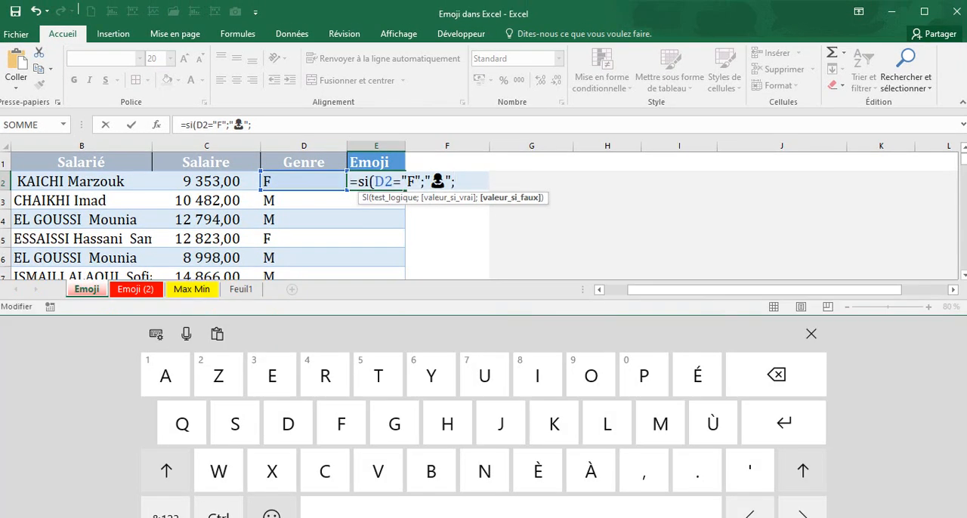
Add the man emoji in quotation marks as the value if false and complete the SI formula in cell E2
{"action": "left_click", "coordinate": [271, 516]}
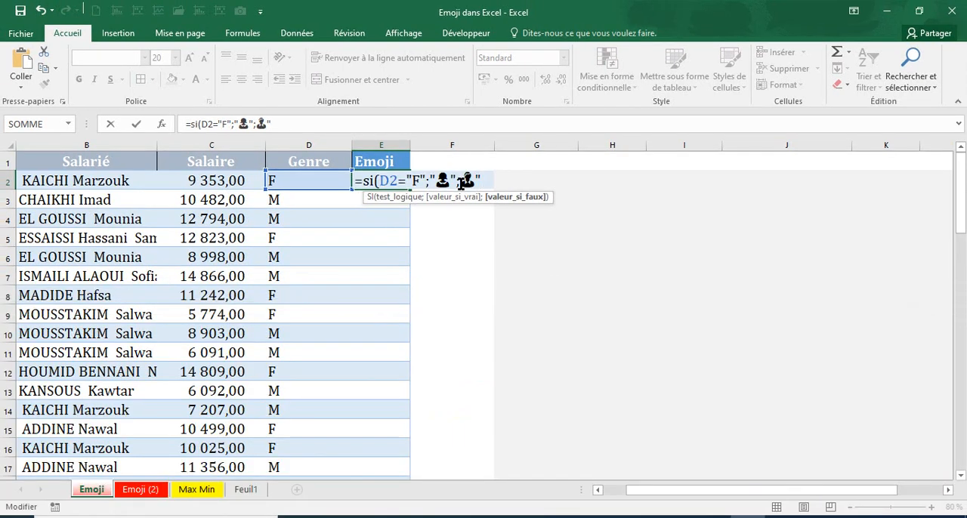
{"action": "type", "text": "\""}
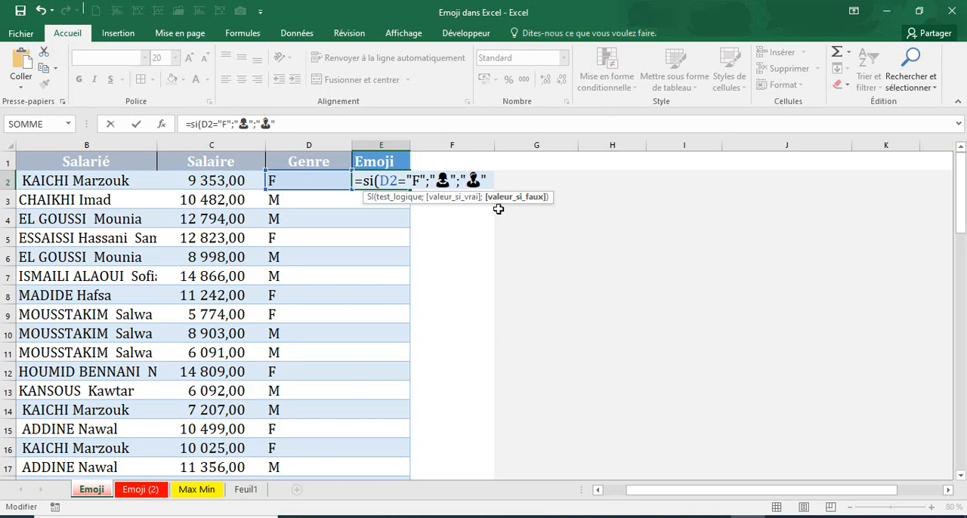
{"action": "left_click", "coordinate": [497, 176]}
{"action": "left_click", "coordinate": [361, 178]}
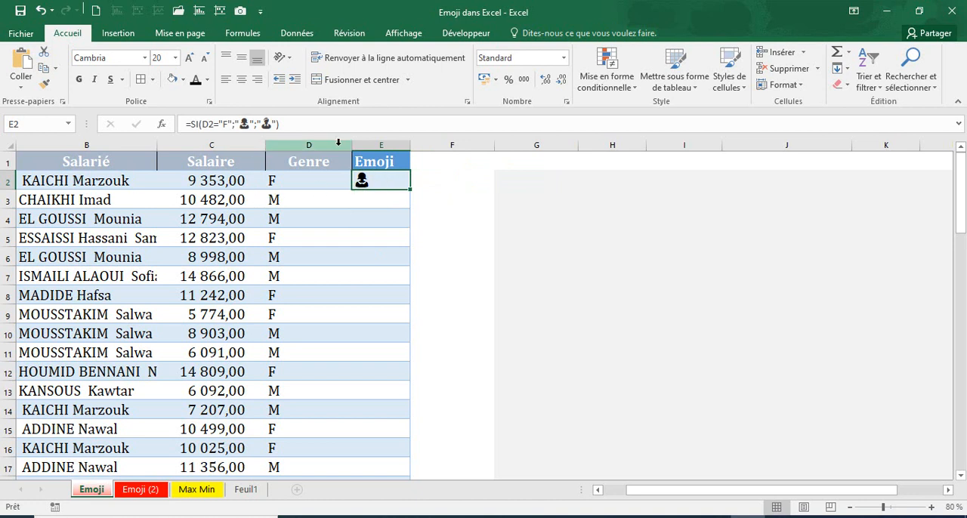
Fill the SI formula from cell E2 down the whole Emoji column and check the filled rows
{"action": "left_click", "coordinate": [381, 199]}
{"action": "left_click", "coordinate": [386, 181]}
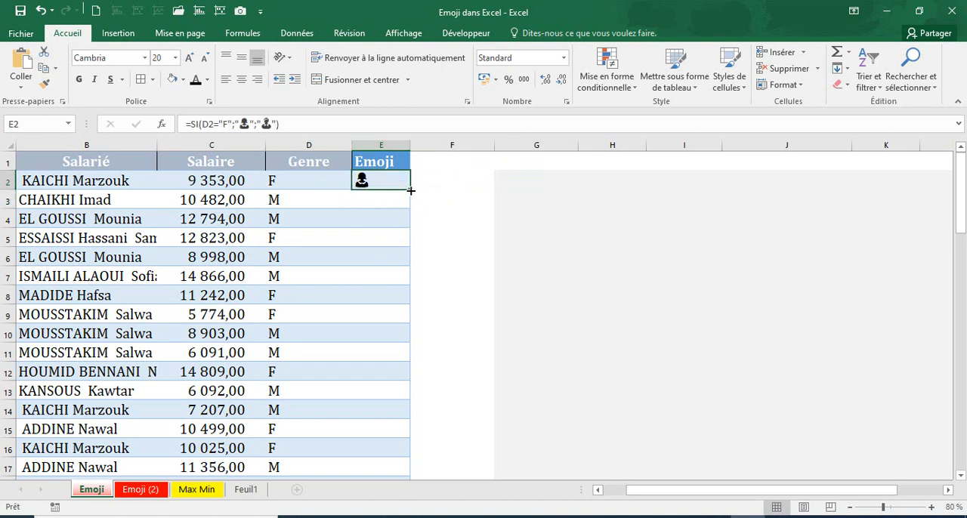
{"action": "double_click", "coordinate": [410, 191]}
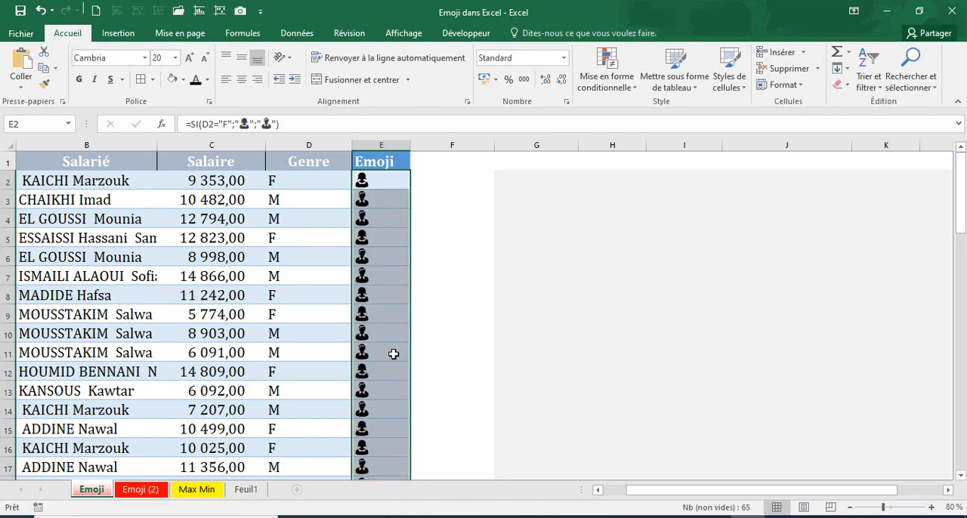
{"action": "scroll", "coordinate": [393, 354], "scroll_direction": "down", "scroll_amount": 4}
{"action": "scroll", "coordinate": [393, 355], "scroll_direction": "down", "scroll_amount": 9}
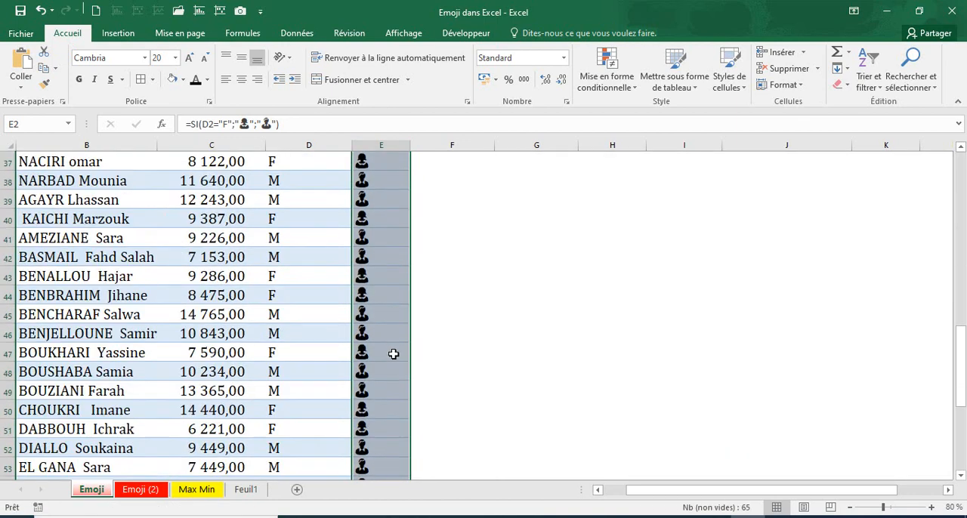
{"action": "scroll", "coordinate": [394, 354], "scroll_direction": "down", "scroll_amount": 4}
{"action": "scroll", "coordinate": [393, 355], "scroll_direction": "up", "scroll_amount": 12}
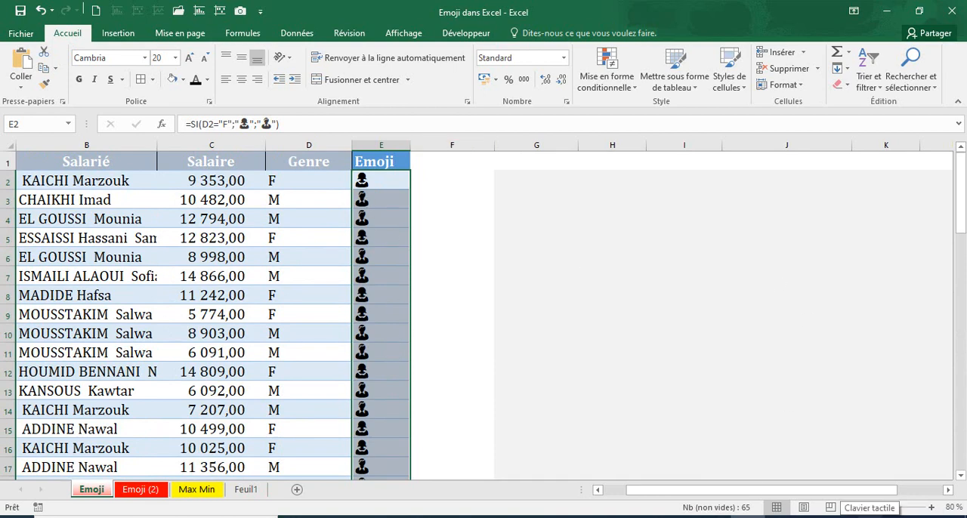
Show the touch keyboard's people and smiley emojis, and close the keyboard
{"action": "right_click", "coordinate": [868, 517]}
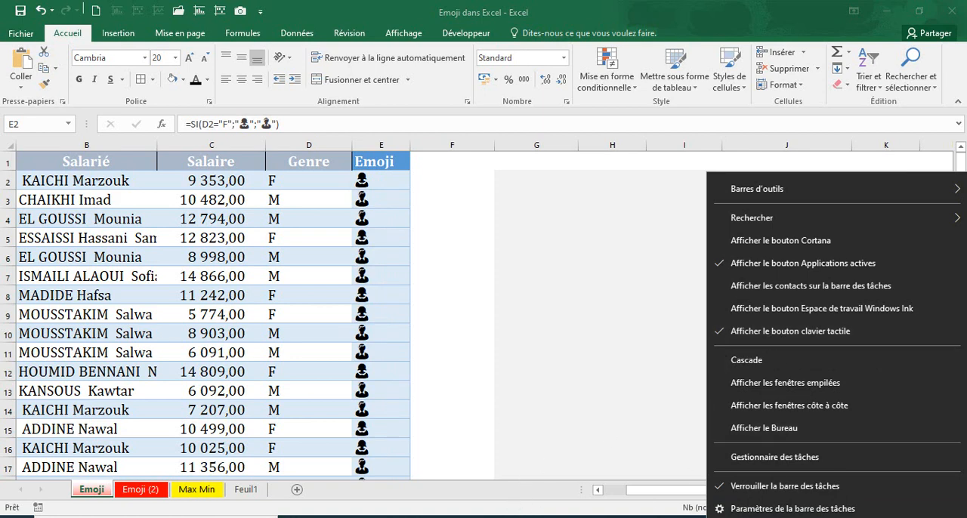
{"action": "key", "text": "Escape"}
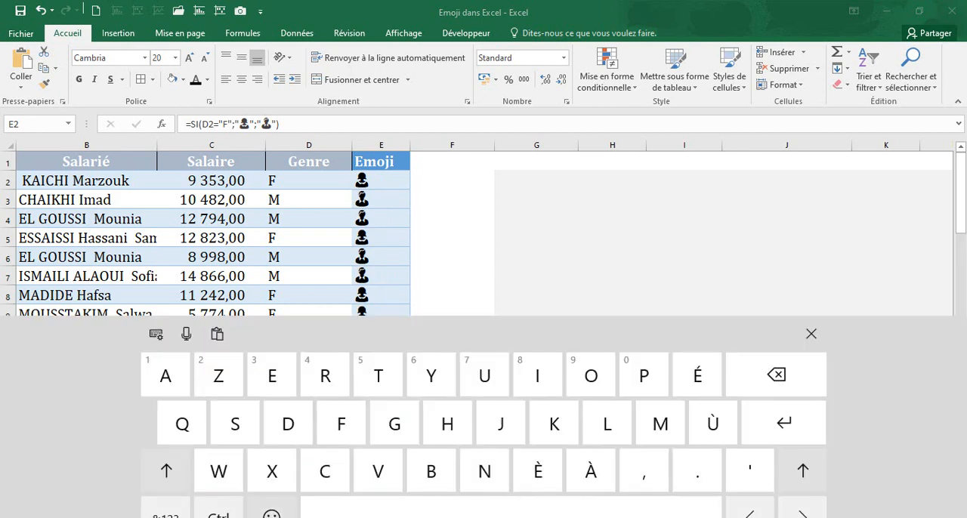
{"action": "left_click", "coordinate": [271, 513]}
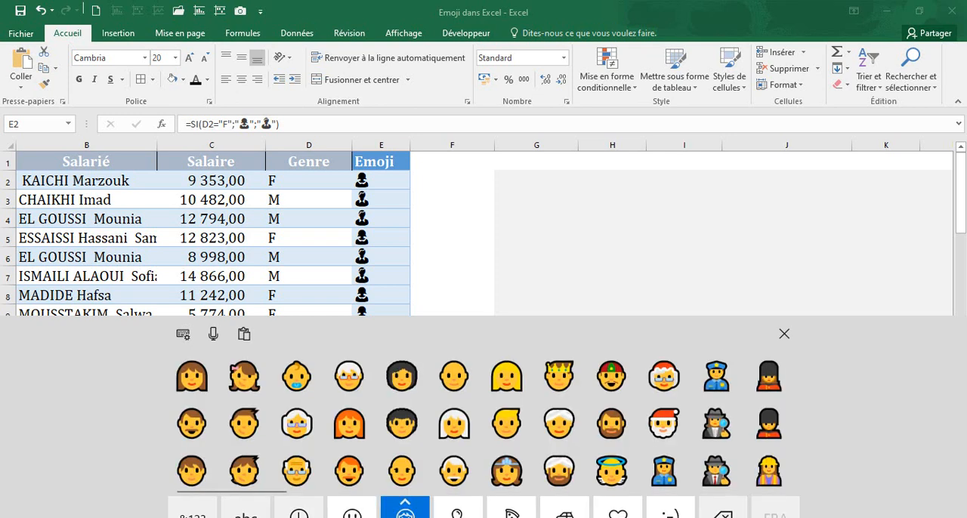
{"action": "left_click", "coordinate": [351, 510]}
{"action": "left_click", "coordinate": [784, 334]}
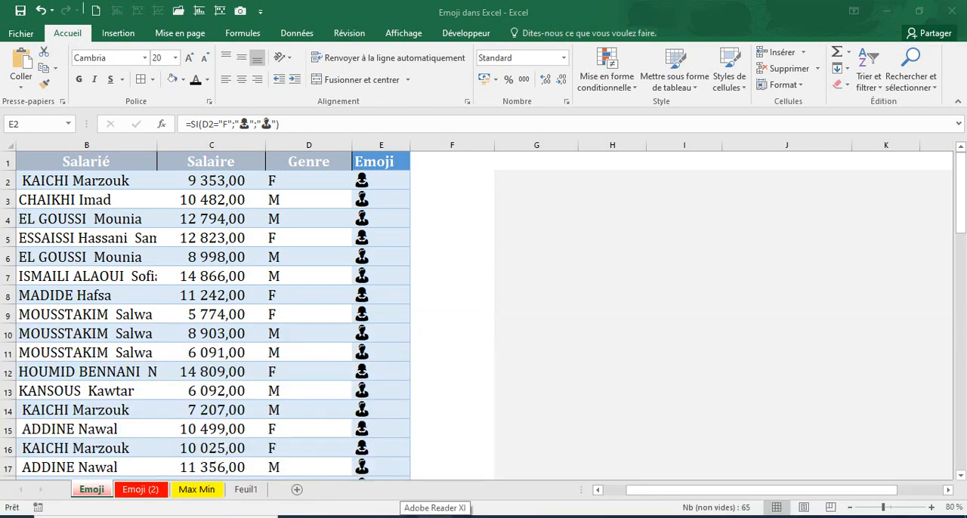
Open the Windows emoji panel from empty cell F7 to view its emojis, and close it
{"action": "left_click", "coordinate": [488, 267]}
{"action": "left_click", "coordinate": [487, 268]}
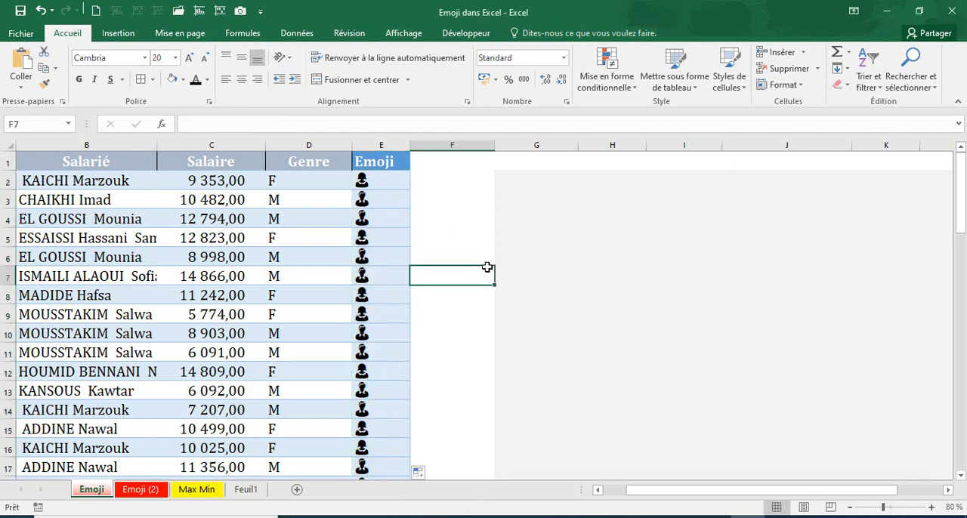
{"action": "key", "text": "super+period"}
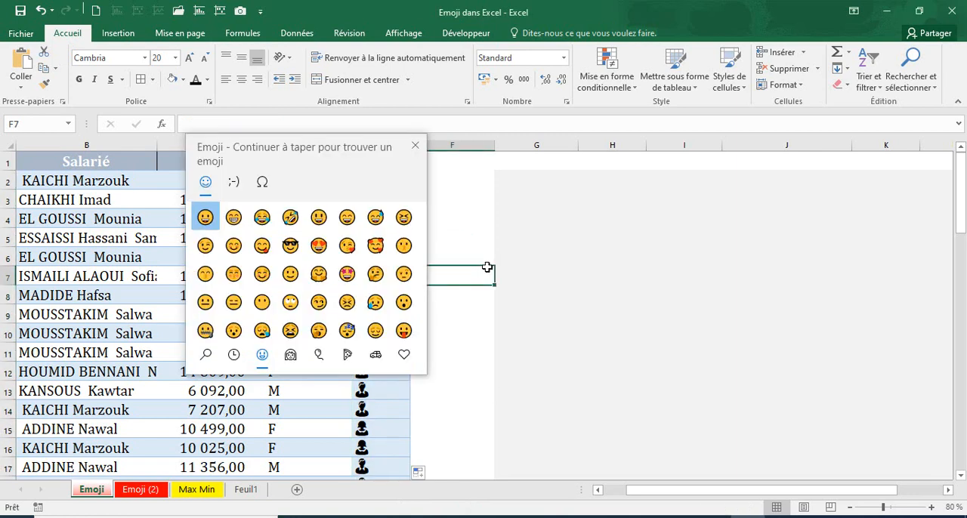
{"action": "left_click", "coordinate": [415, 145]}
{"action": "left_click", "coordinate": [466, 315]}
Display the touch keyboard's people emojis again with the Emoji column in view, and close the keyboard
{"action": "left_click", "coordinate": [370, 181]}
{"action": "left_click", "coordinate": [424, 255]}
{"action": "left_click", "coordinate": [378, 181]}
{"action": "left_click", "coordinate": [870, 517]}
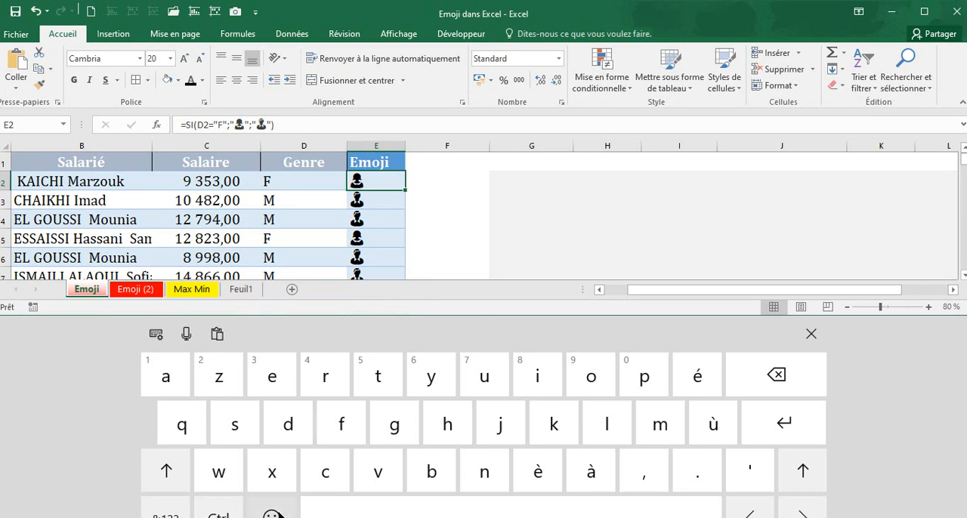
{"action": "left_click", "coordinate": [271, 515]}
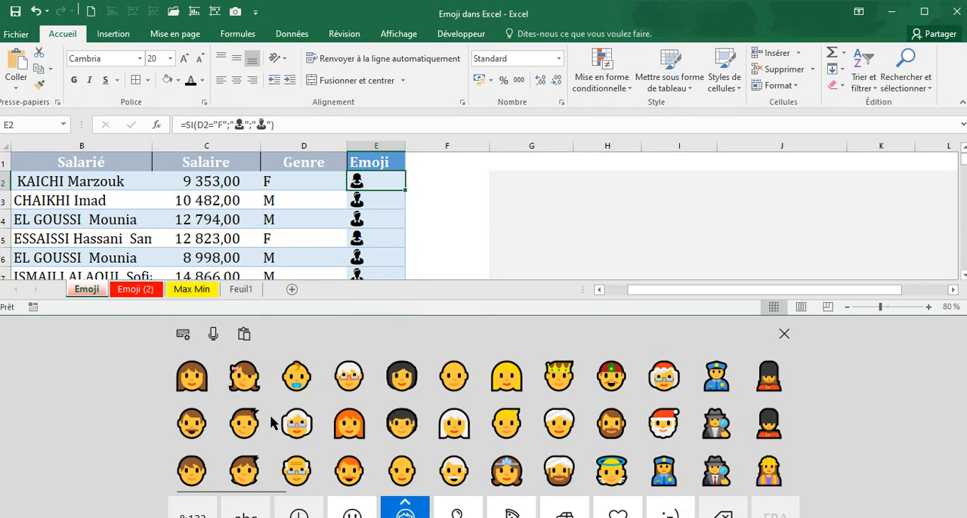
{"action": "left_click", "coordinate": [487, 187]}
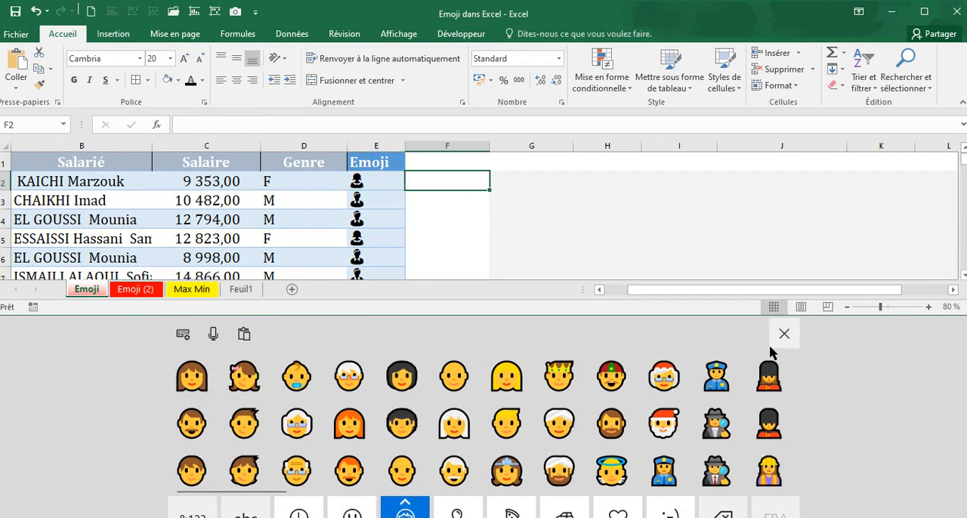
{"action": "left_click", "coordinate": [783, 333]}
{"action": "left_click", "coordinate": [459, 224]}
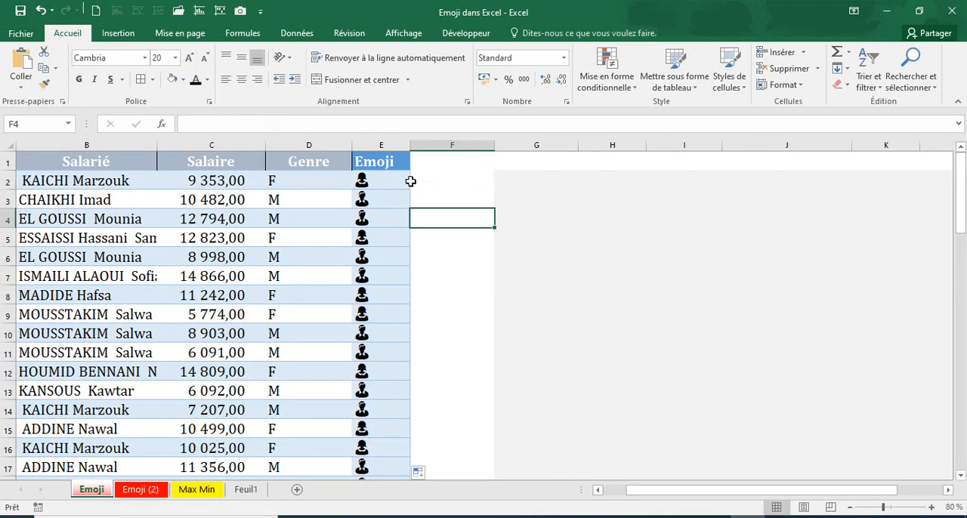
Examine the Emoji column down to its last row and compare the formulas in cells E2 and E3
{"action": "left_click", "coordinate": [396, 181]}
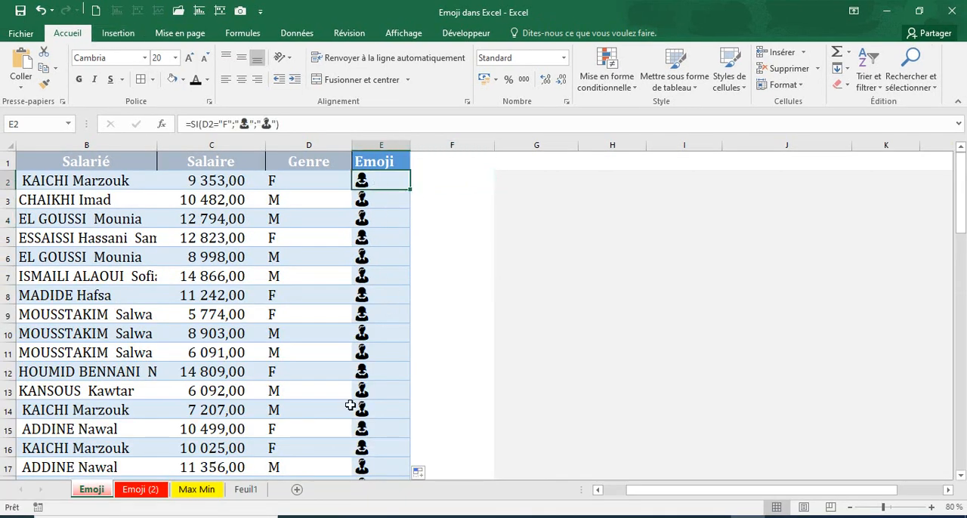
{"action": "scroll", "coordinate": [383, 408], "scroll_direction": "down", "scroll_amount": 20}
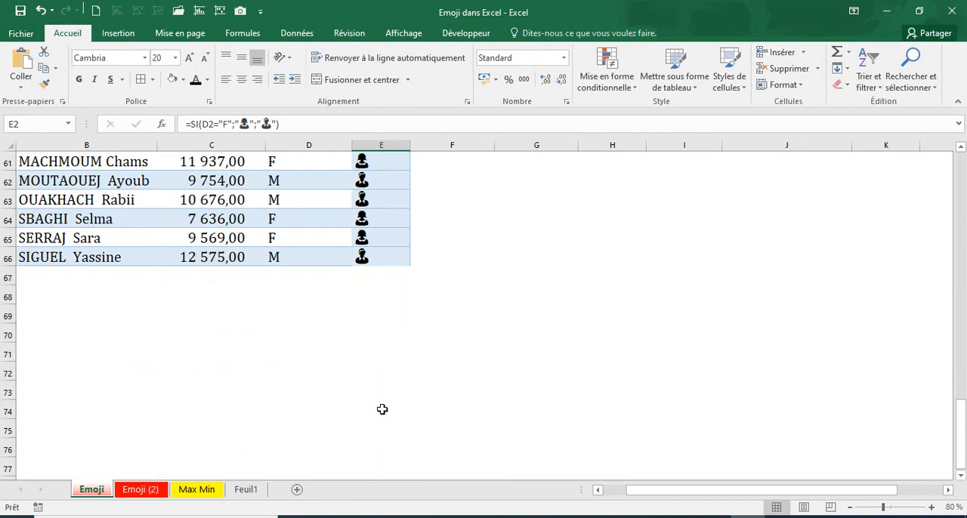
{"action": "scroll", "coordinate": [382, 405], "scroll_direction": "up", "scroll_amount": 5}
{"action": "left_click", "coordinate": [393, 429]}
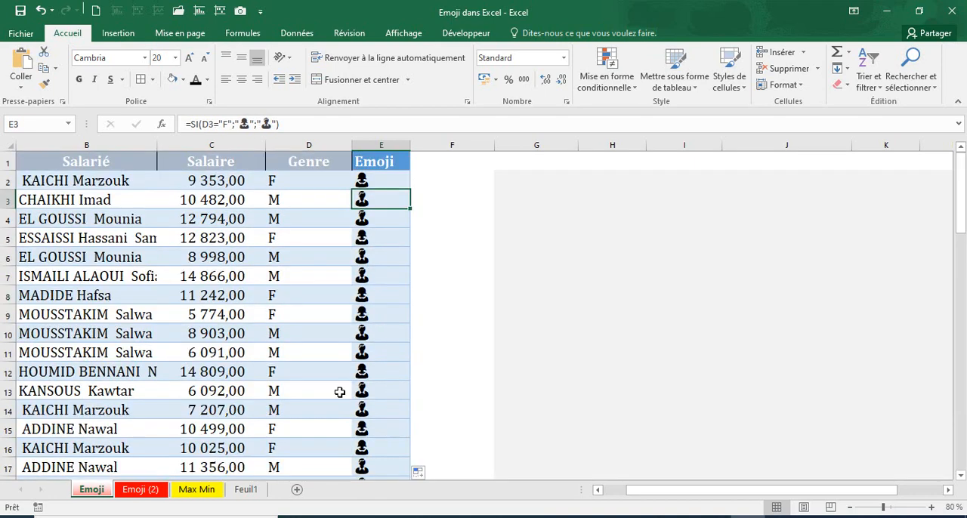
{"action": "left_click", "coordinate": [375, 179]}
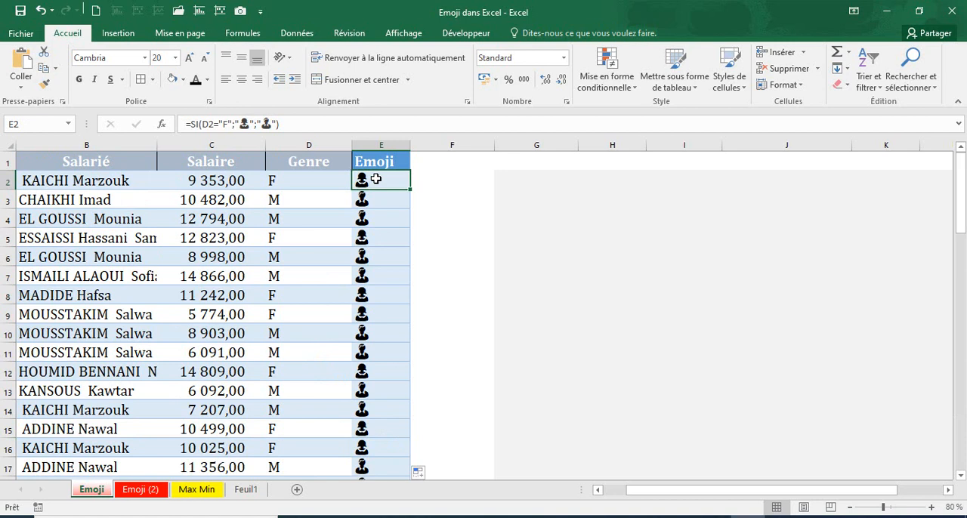
{"action": "left_click", "coordinate": [434, 237]}
Copy the woman and man emoji cells E2:E3 and paste them into cells I2:I3
{"action": "left_click", "coordinate": [367, 181]}
{"action": "left_click_drag", "start_coordinate": [370, 180], "coordinate": [372, 199]}
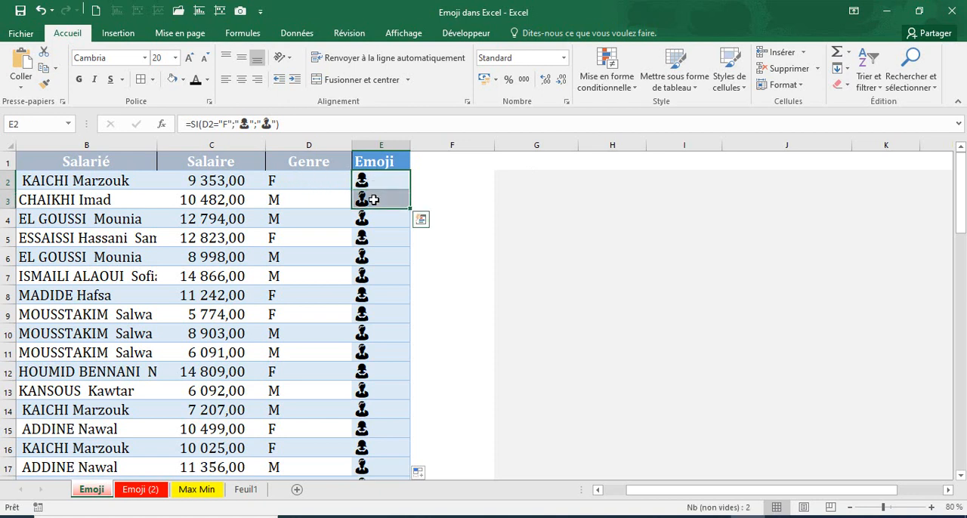
{"action": "key", "text": "ctrl+c"}
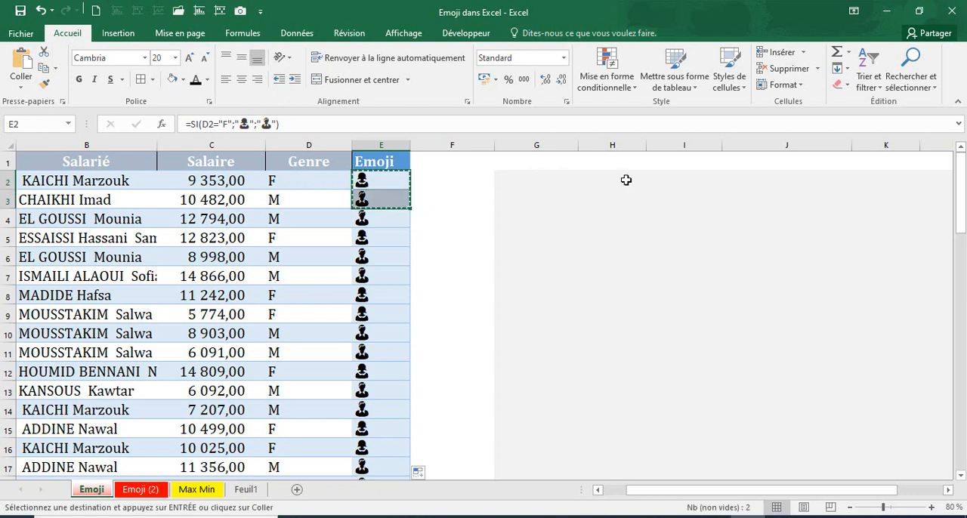
{"action": "left_click", "coordinate": [626, 180]}
{"action": "left_click", "coordinate": [651, 180]}
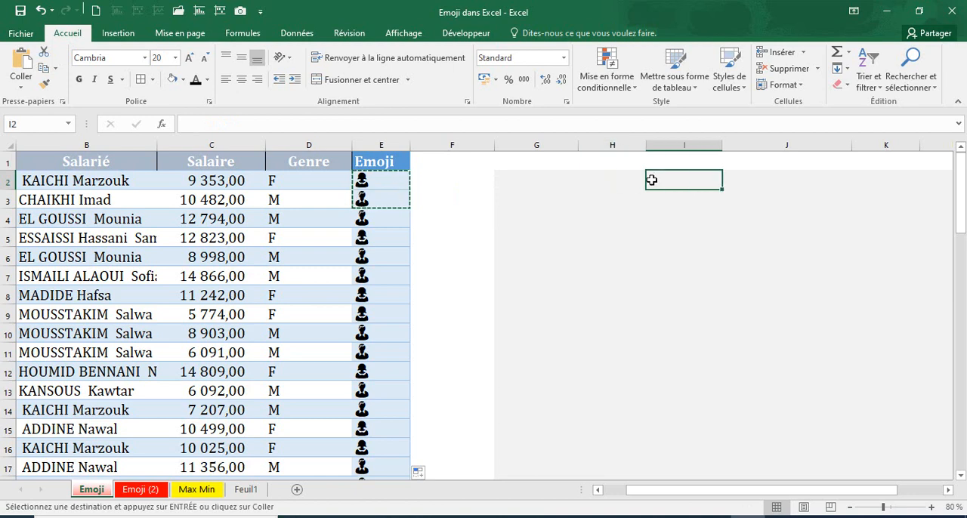
{"action": "key", "text": "shift+Down"}
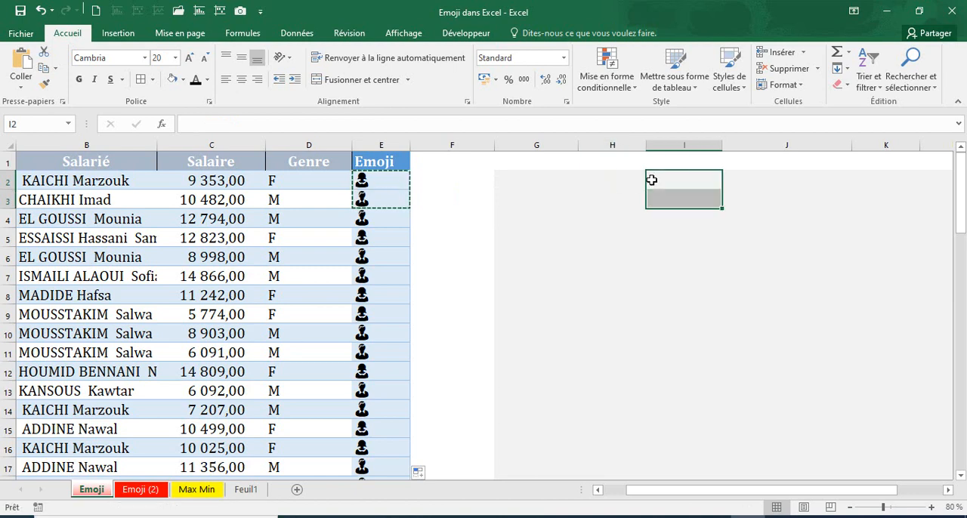
{"action": "key", "text": "ctrl+v"}
Remove the pasted formulas from cells I2:I3 and paste the copied emojis there as values only
{"action": "left_click", "coordinate": [628, 191]}
{"action": "left_click_drag", "start_coordinate": [656, 180], "coordinate": [658, 193]}
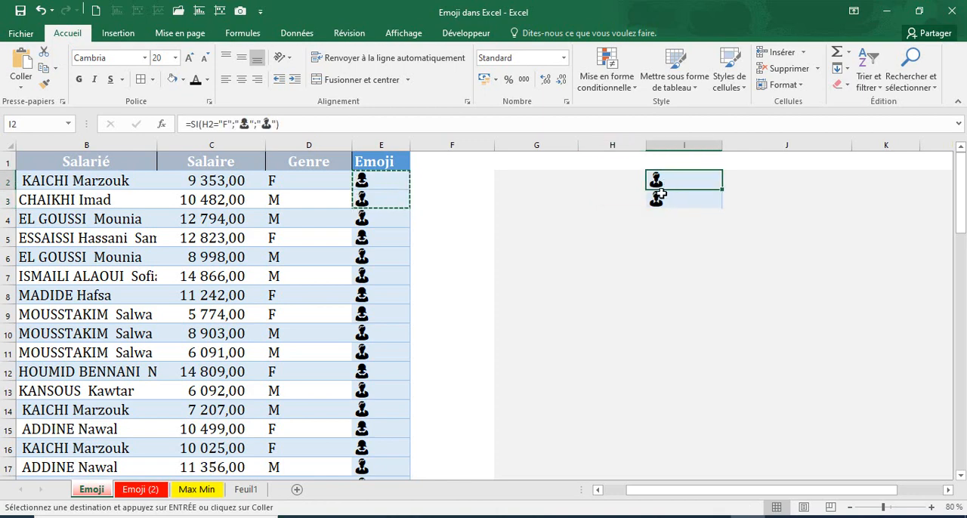
{"action": "key", "text": "Delete"}
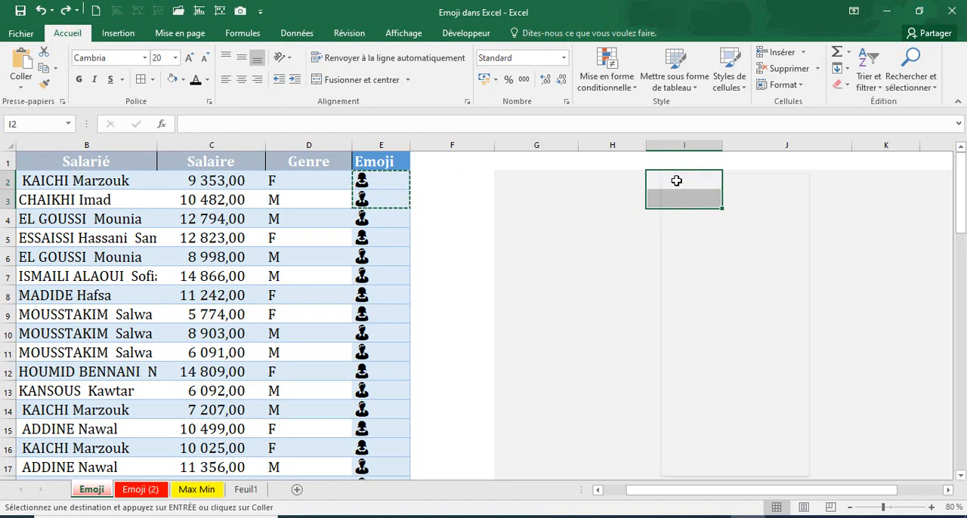
{"action": "key", "text": "ctrl+v"}
Label the two emojis with Femme in cell H2 and Homme in cell H3, with the Homme text in black
{"action": "left_click", "coordinate": [607, 180]}
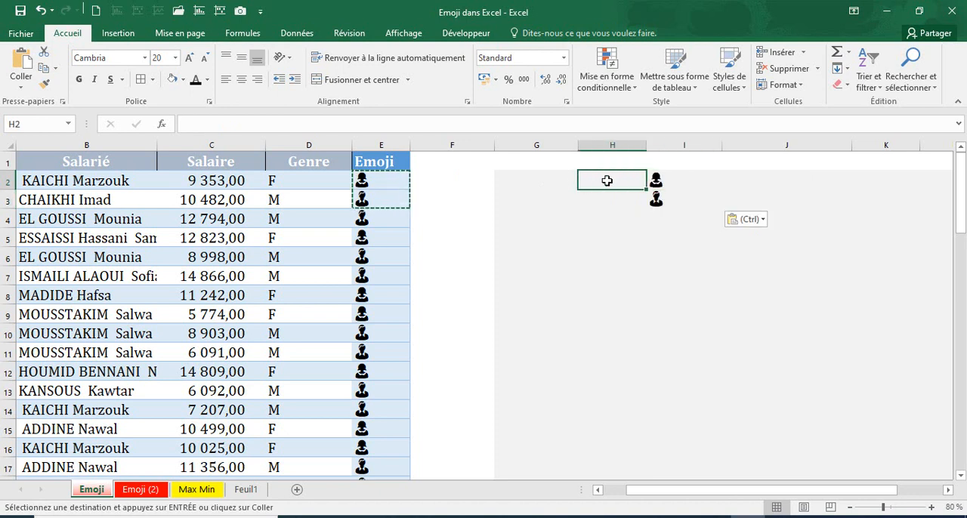
{"action": "type", "text": "Fe"}
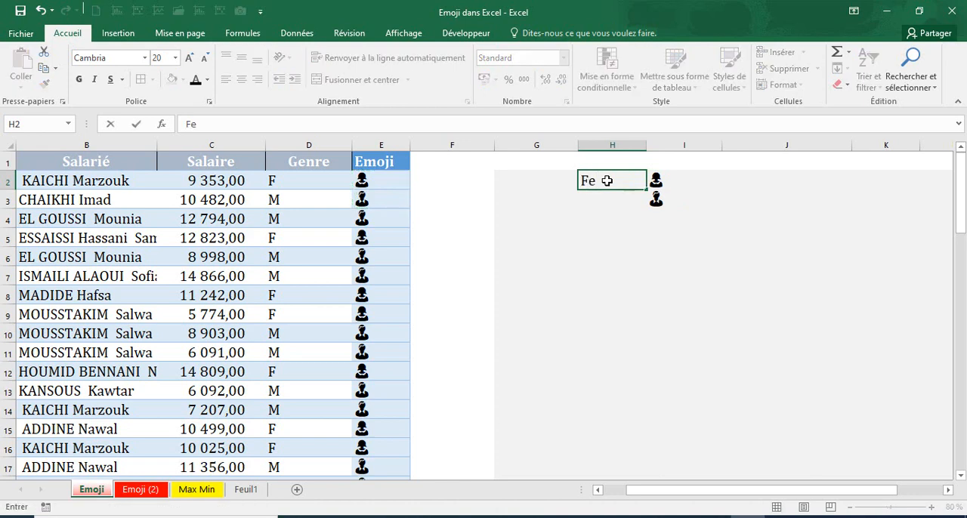
{"action": "type", "text": "mme"}
{"action": "key", "text": "Return"}
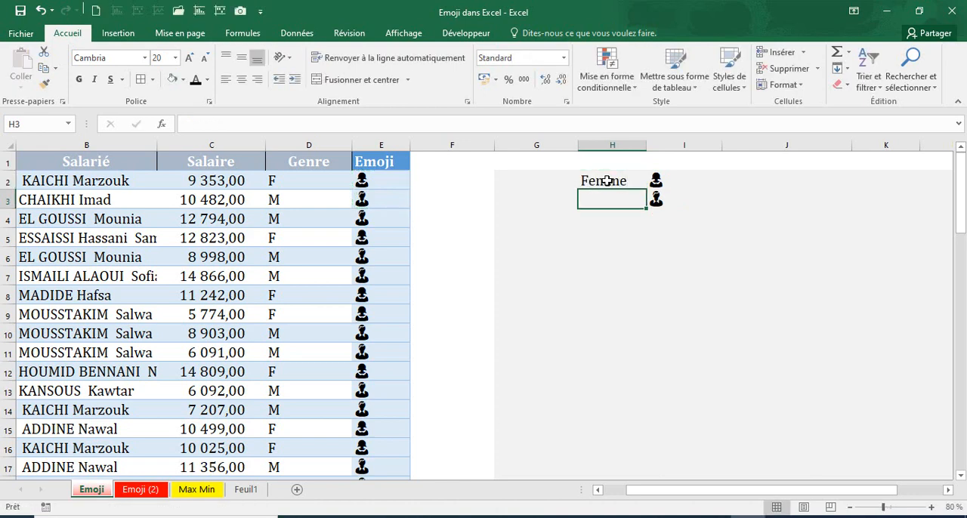
{"action": "type", "text": "Homme"}
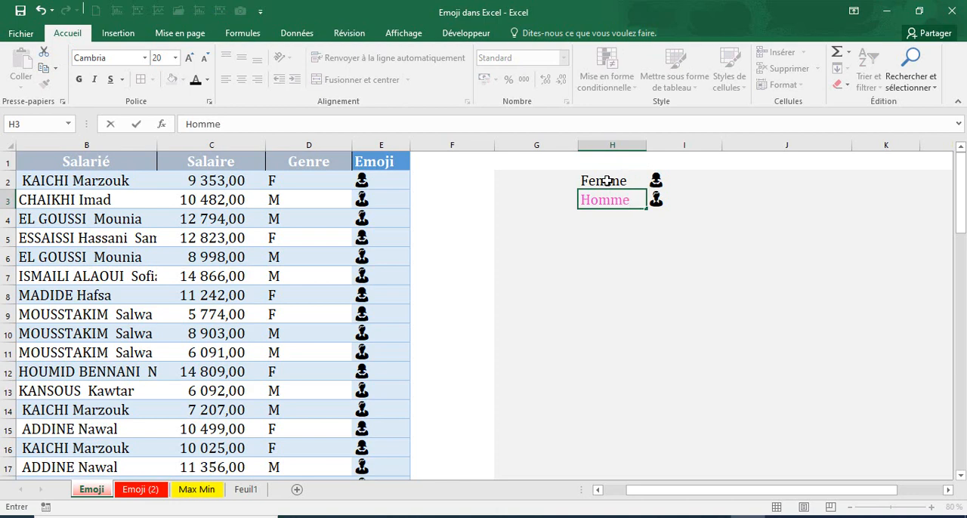
{"action": "key", "text": "Return"}
{"action": "left_click", "coordinate": [593, 195]}
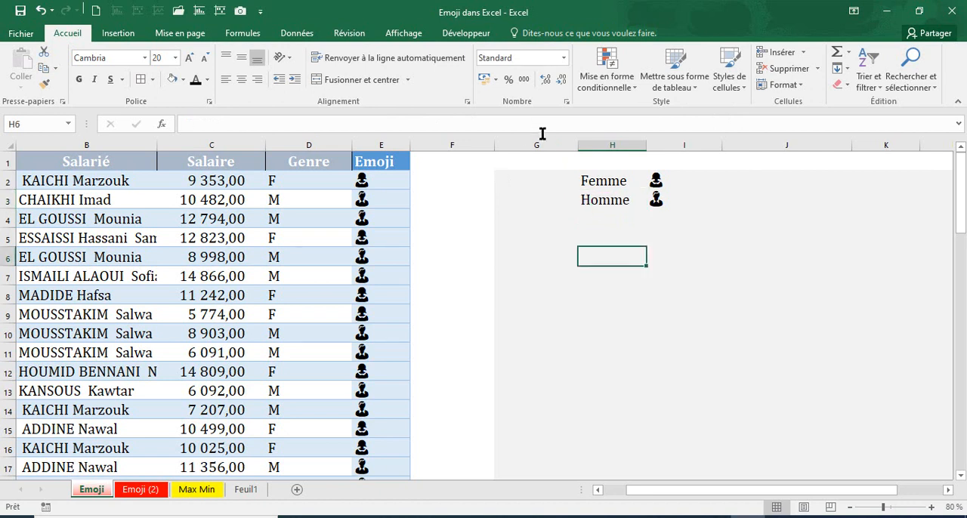
{"action": "left_click", "coordinate": [603, 179]}
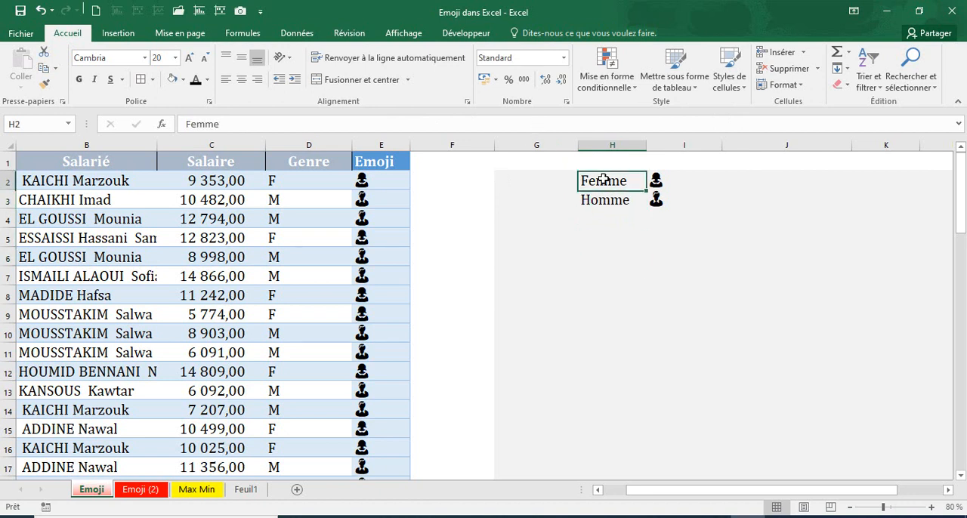
Set the font color of the woman emoji in cell I2 to pink
{"action": "left_click", "coordinate": [604, 198]}
{"action": "key", "text": "Right"}
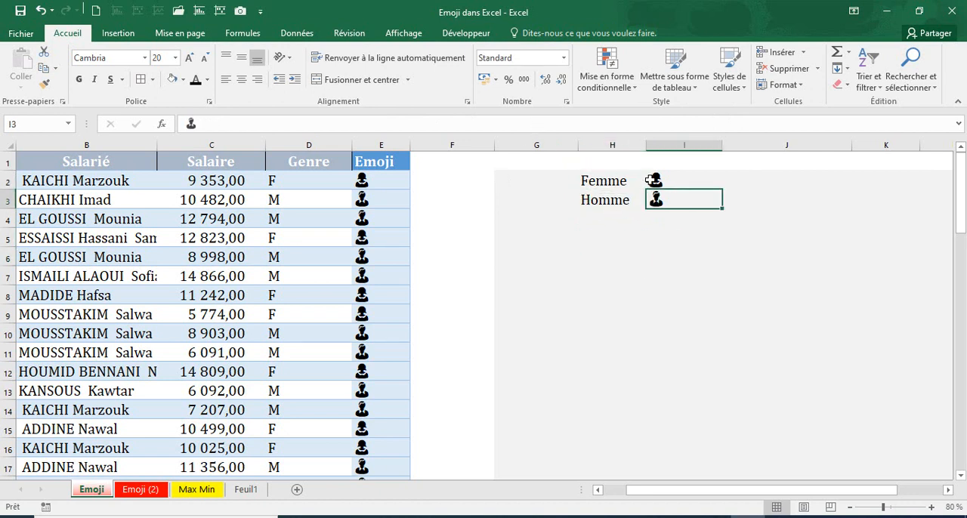
{"action": "key", "text": "Up"}
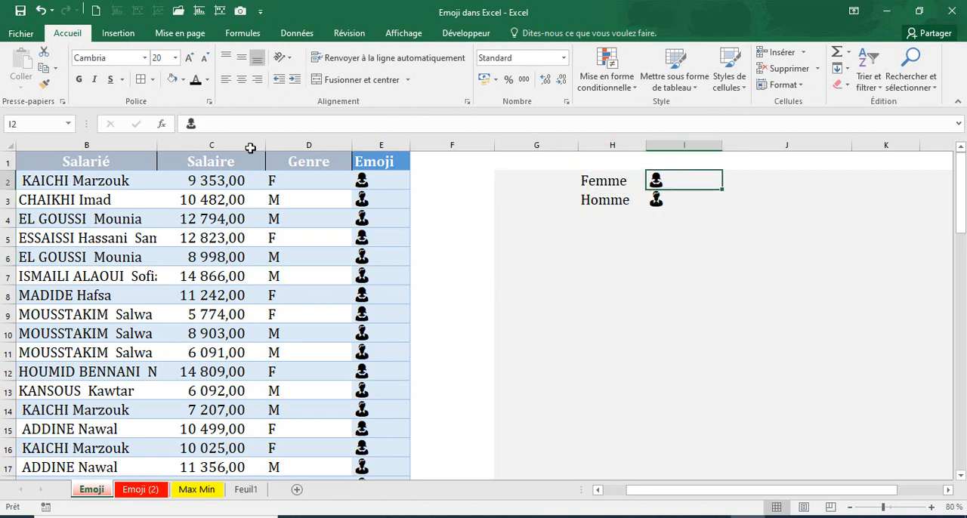
{"action": "left_click", "coordinate": [206, 86]}
{"action": "left_click", "coordinate": [195, 233]}
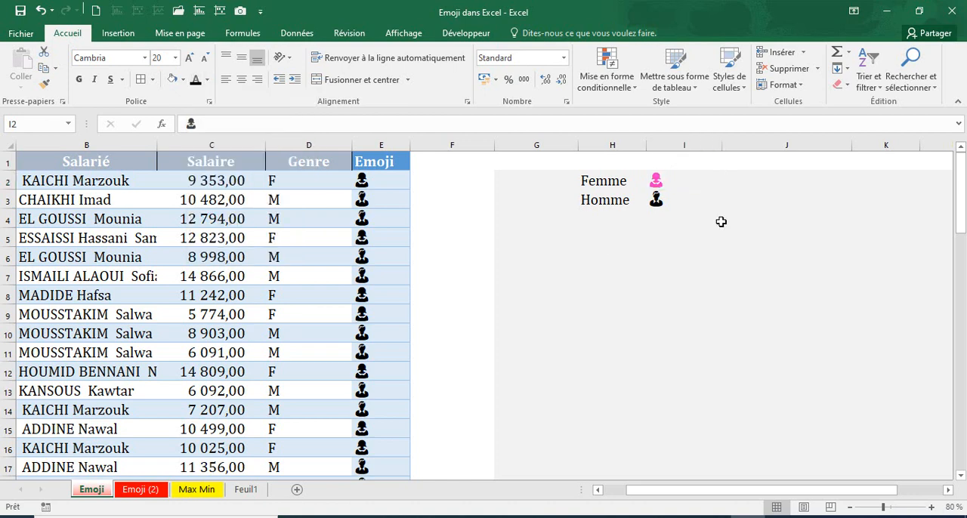
Set the font color of the man emoji in cell I3 to the standard green
{"action": "left_click", "coordinate": [657, 200]}
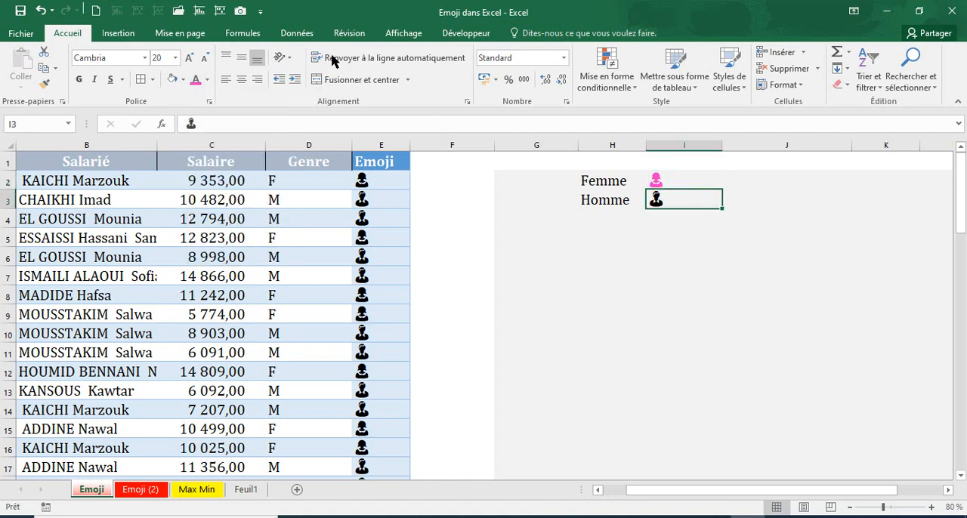
{"action": "left_click", "coordinate": [209, 83]}
{"action": "left_click", "coordinate": [257, 209]}
Color the woman emoji in cell E2 with the recently used pink and the man emoji in cell E3 with standard green
{"action": "left_click", "coordinate": [367, 180]}
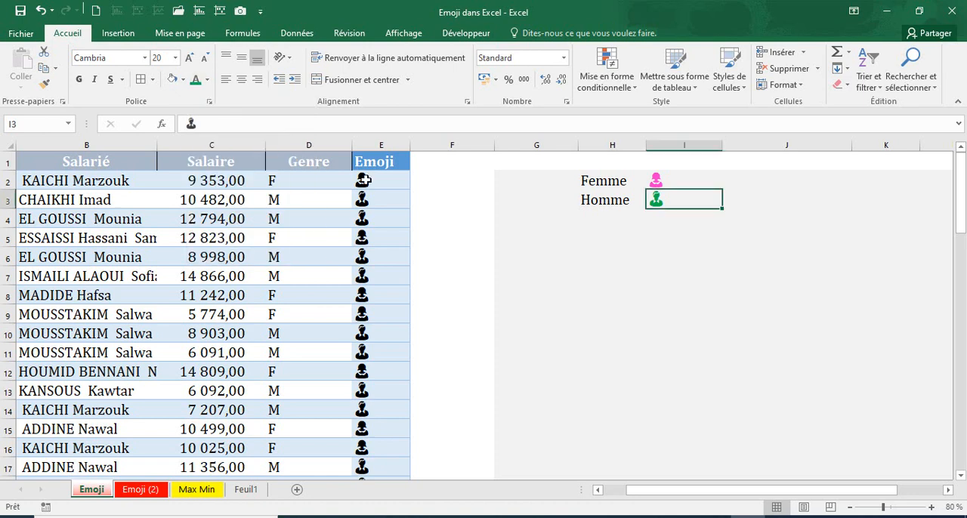
{"action": "left_click", "coordinate": [207, 79]}
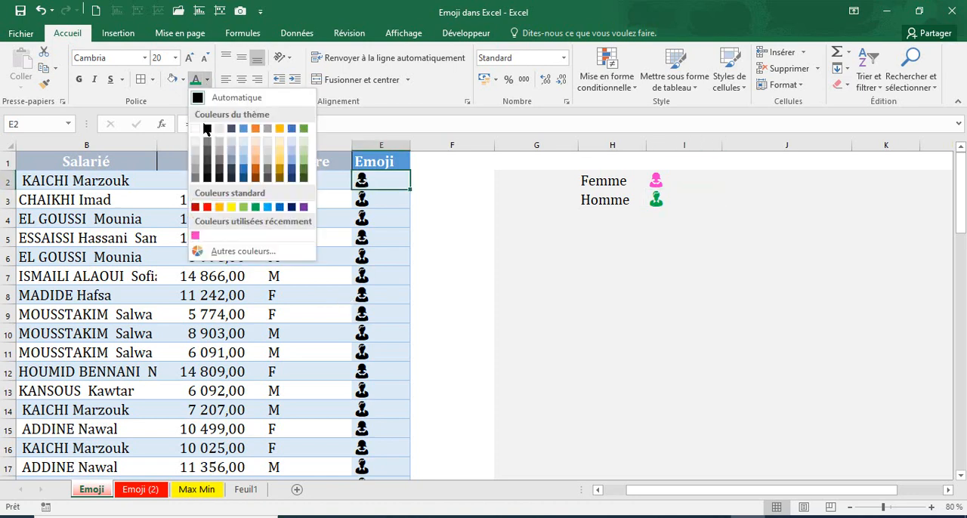
{"action": "left_click", "coordinate": [198, 236]}
{"action": "left_click", "coordinate": [383, 201]}
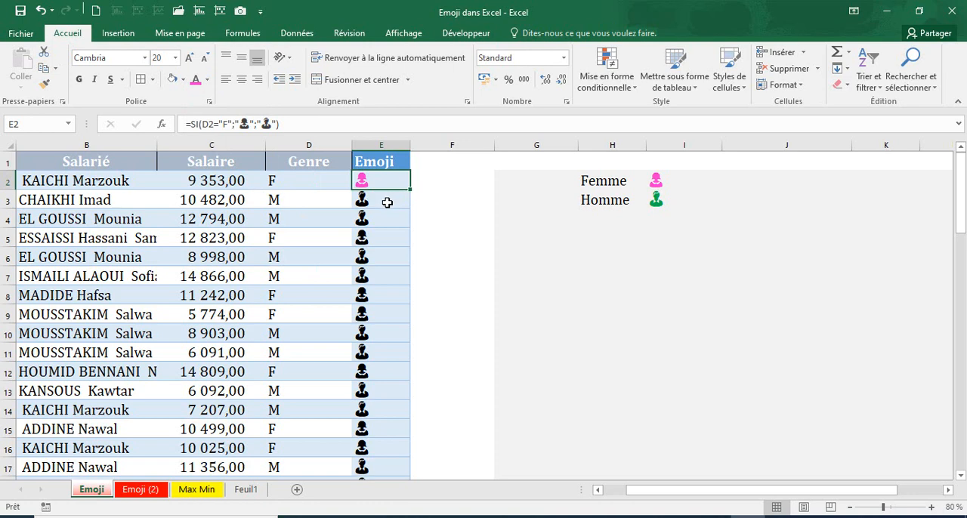
{"action": "left_click", "coordinate": [206, 80]}
{"action": "left_click", "coordinate": [255, 206]}
{"action": "left_click", "coordinate": [370, 218]}
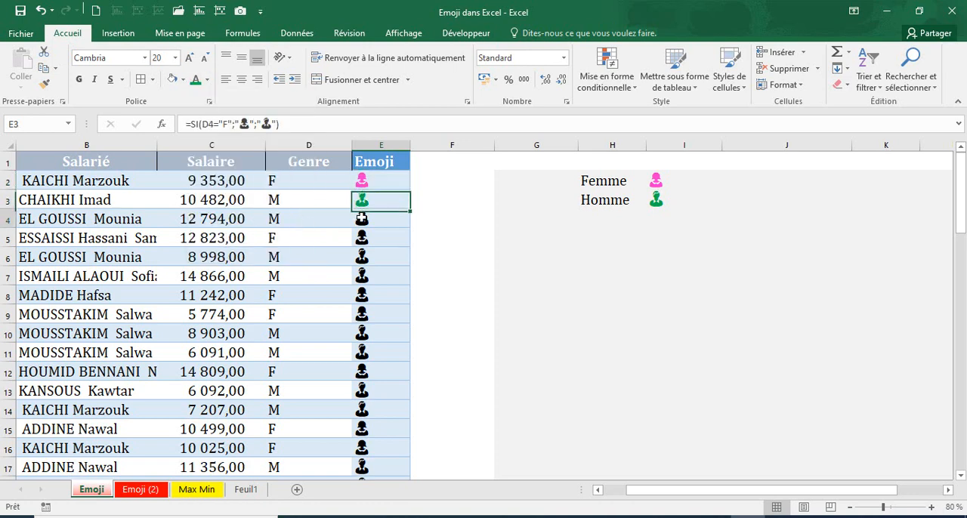
{"action": "left_click", "coordinate": [195, 81]}
{"action": "left_click", "coordinate": [367, 237]}
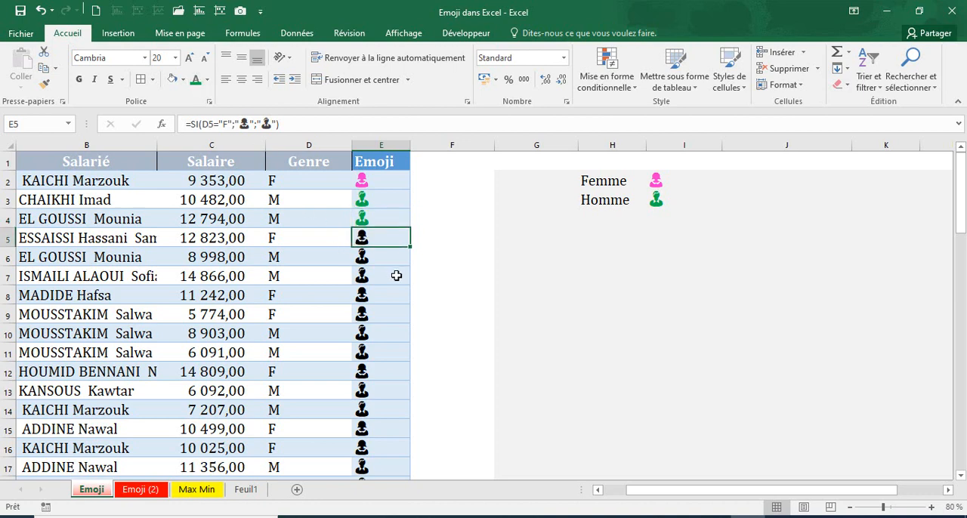
{"action": "scroll", "coordinate": [371, 244], "scroll_direction": "down", "scroll_amount": 20}
{"action": "scroll", "coordinate": [370, 244], "scroll_direction": "up", "scroll_amount": 20}
{"action": "left_click", "coordinate": [438, 200]}
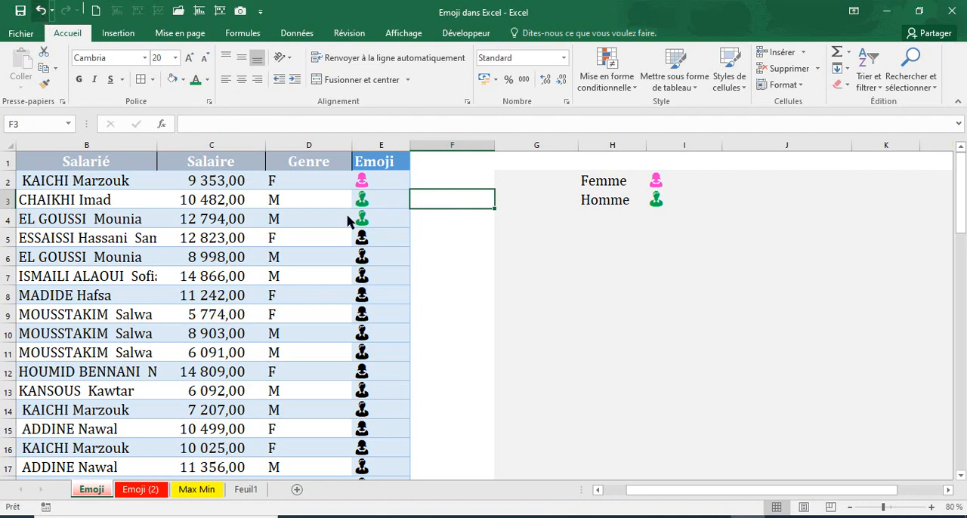
{"action": "left_click", "coordinate": [41, 10]}
{"action": "left_click", "coordinate": [41, 10]}
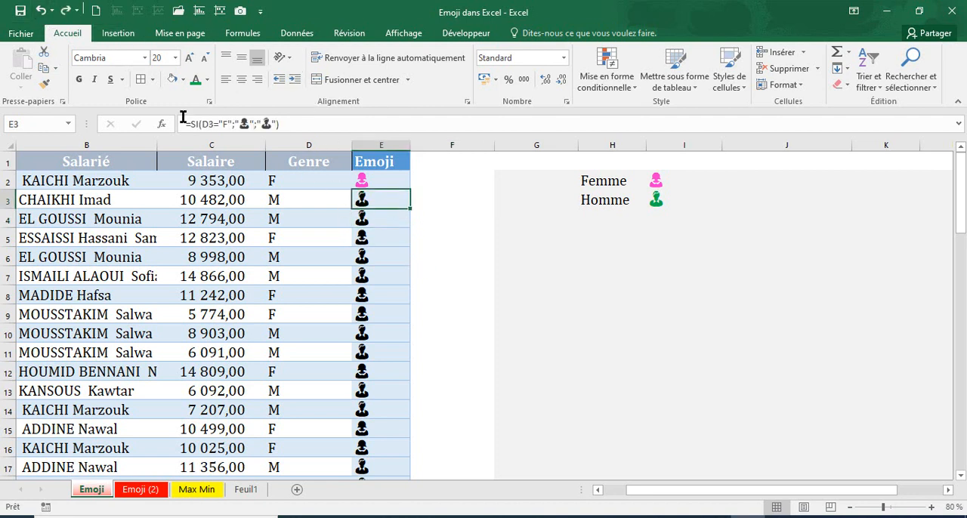
{"action": "left_click", "coordinate": [194, 79]}
{"action": "left_click", "coordinate": [464, 260]}
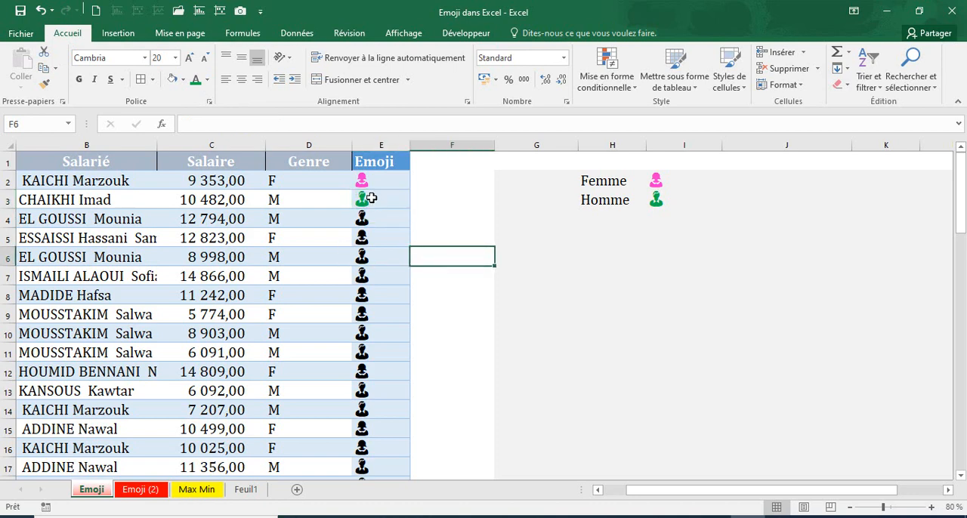
{"action": "left_click", "coordinate": [370, 179]}
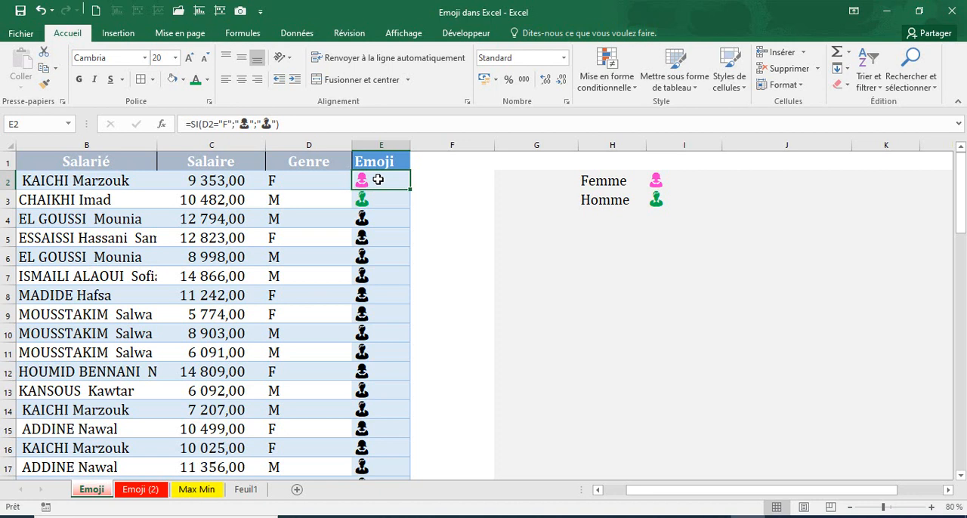
{"action": "left_click", "coordinate": [384, 218]}
{"action": "left_click", "coordinate": [384, 196]}
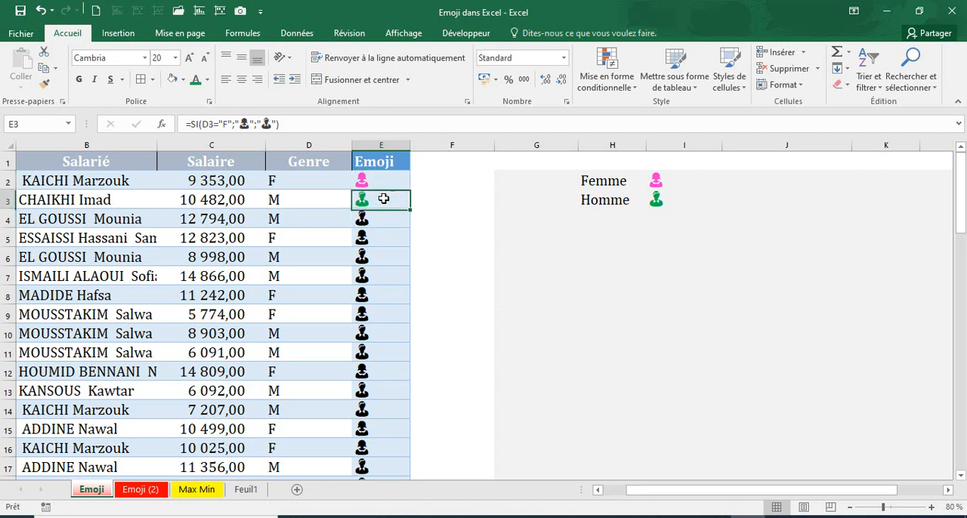
{"action": "left_click", "coordinate": [374, 215]}
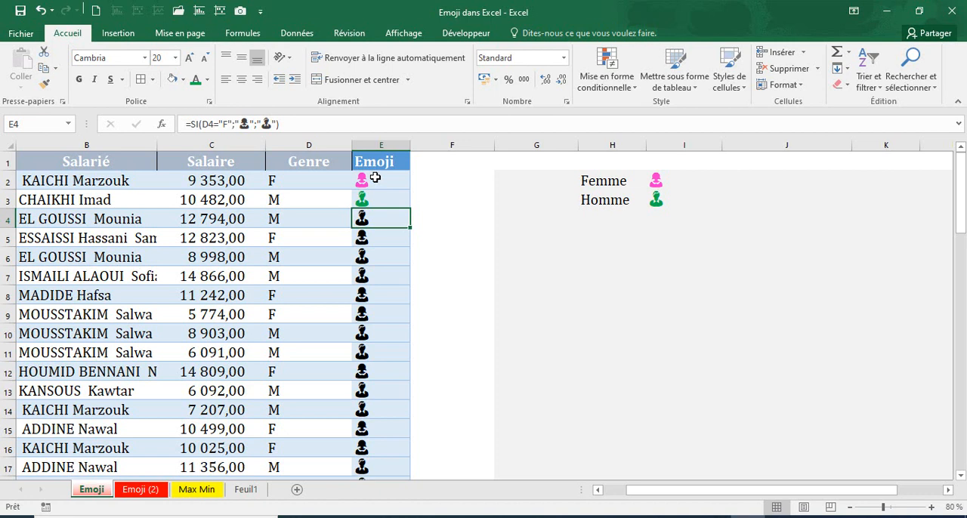
{"action": "left_click", "coordinate": [375, 180]}
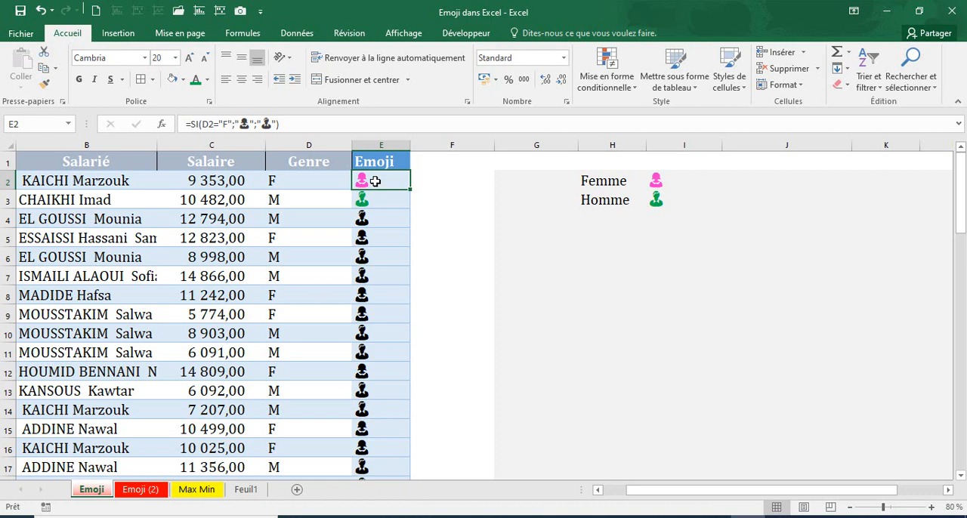
{"action": "left_click", "coordinate": [368, 198]}
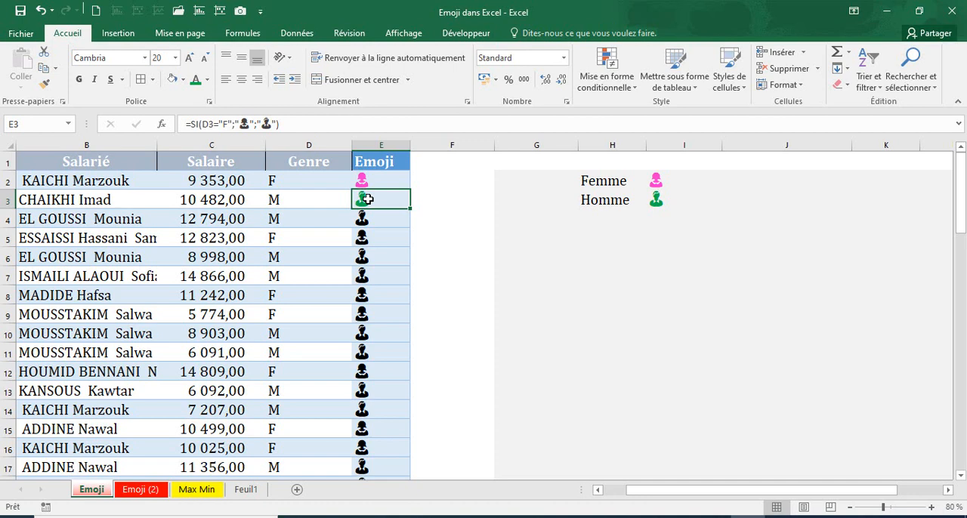
Start a new formula-based conditional formatting rule for the Emoji column cells E2:E66
{"action": "left_click", "coordinate": [378, 183]}
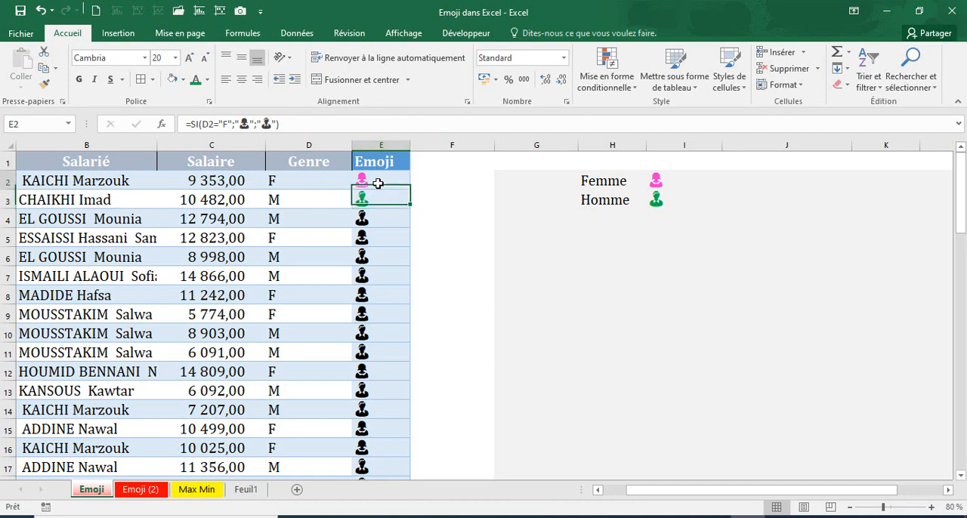
{"action": "key", "text": "ctrl+shift+Down"}
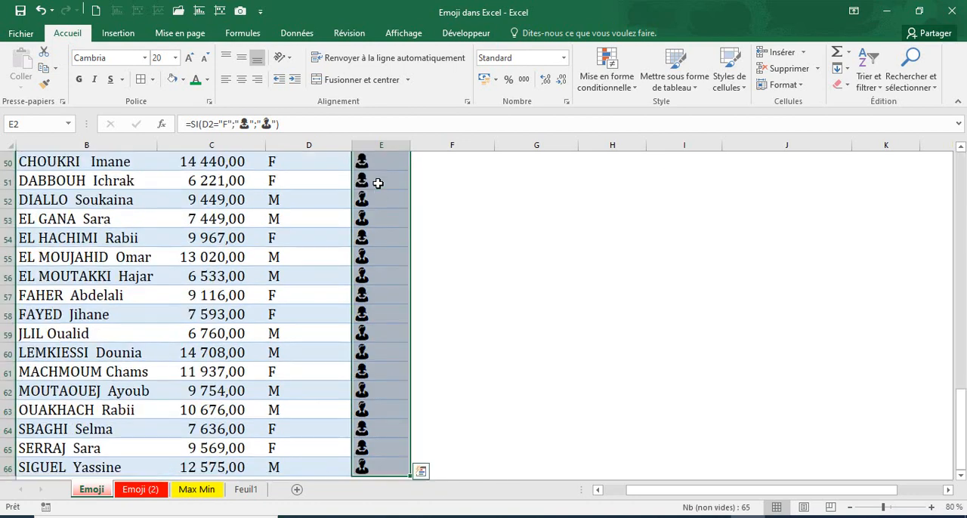
{"action": "scroll", "coordinate": [513, 431], "scroll_direction": "up", "scroll_amount": 20}
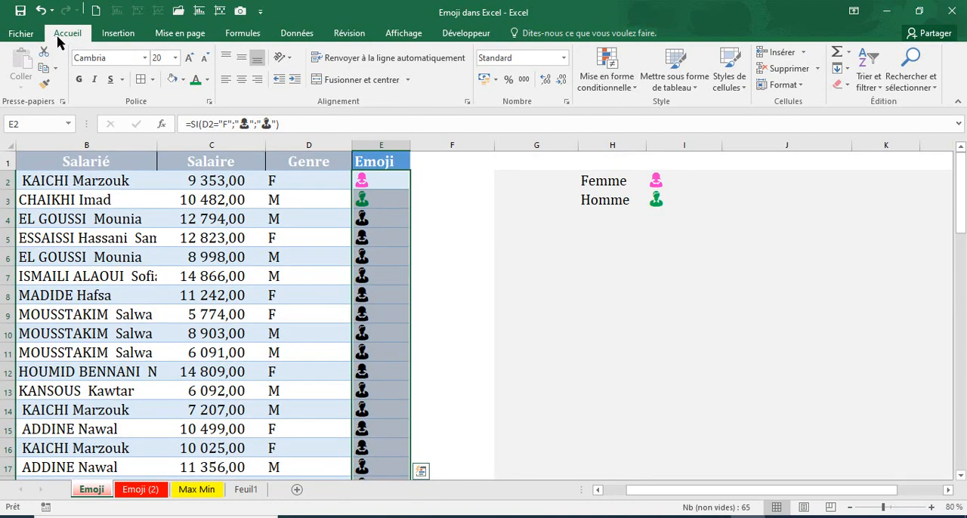
{"action": "left_click", "coordinate": [629, 83]}
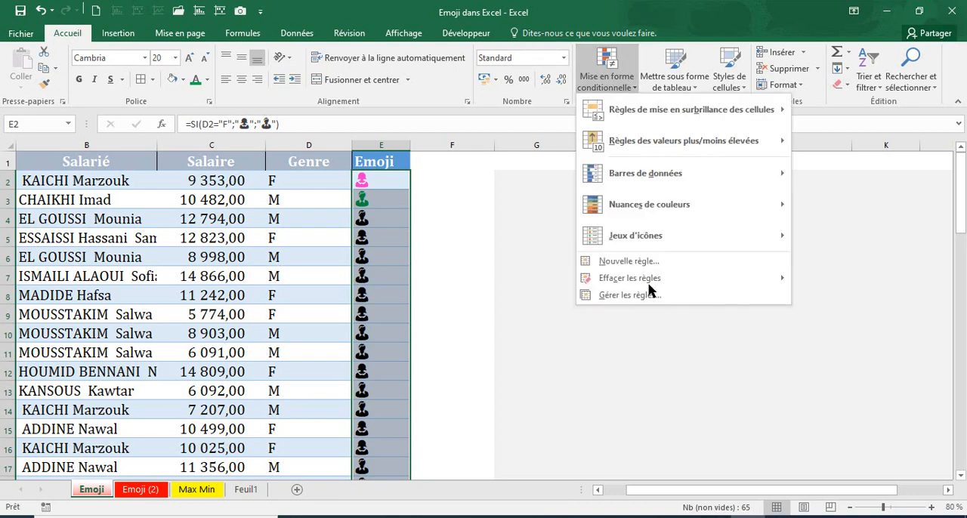
{"action": "left_click", "coordinate": [637, 262]}
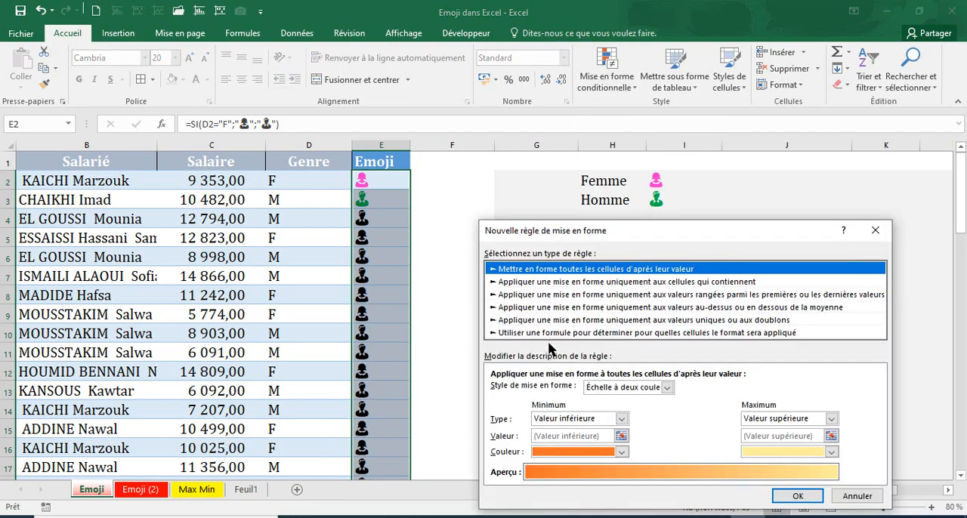
{"action": "left_click", "coordinate": [548, 333]}
{"action": "left_click", "coordinate": [506, 391]}
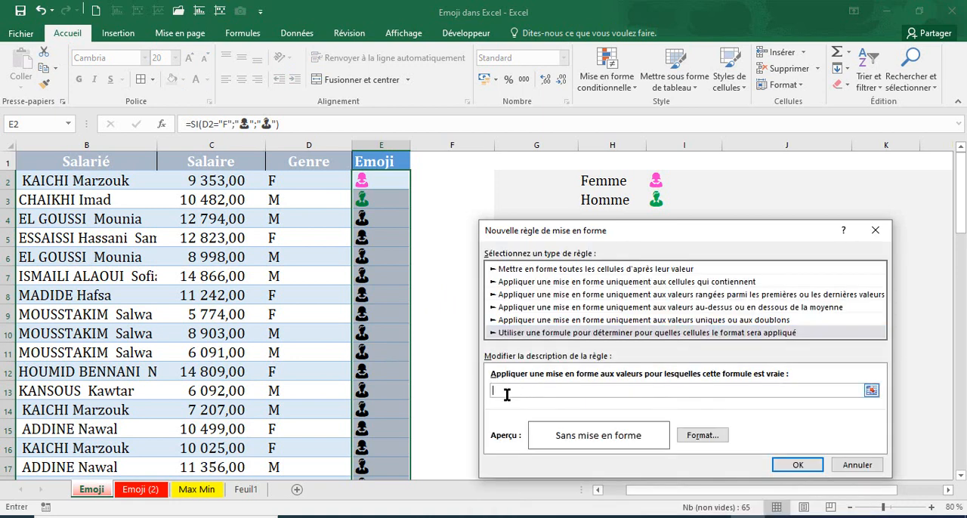
Set the rule's formula to =$E2=$I$2 so that it matches the woman emoji
{"action": "left_click", "coordinate": [656, 181]}
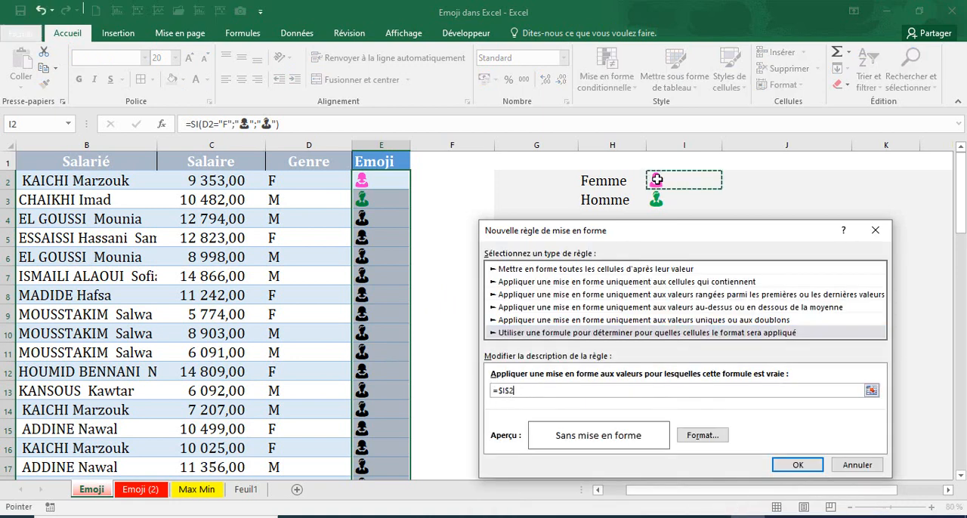
{"action": "left_click", "coordinate": [363, 179]}
{"action": "type", "text": "="}
{"action": "left_click", "coordinate": [656, 180]}
{"action": "left_click", "coordinate": [502, 392]}
{"action": "key", "text": "F4"}
{"action": "key", "text": "F4"}
Give the woman emoji rule the recently used pink font color and apply the rule
{"action": "left_click", "coordinate": [701, 436]}
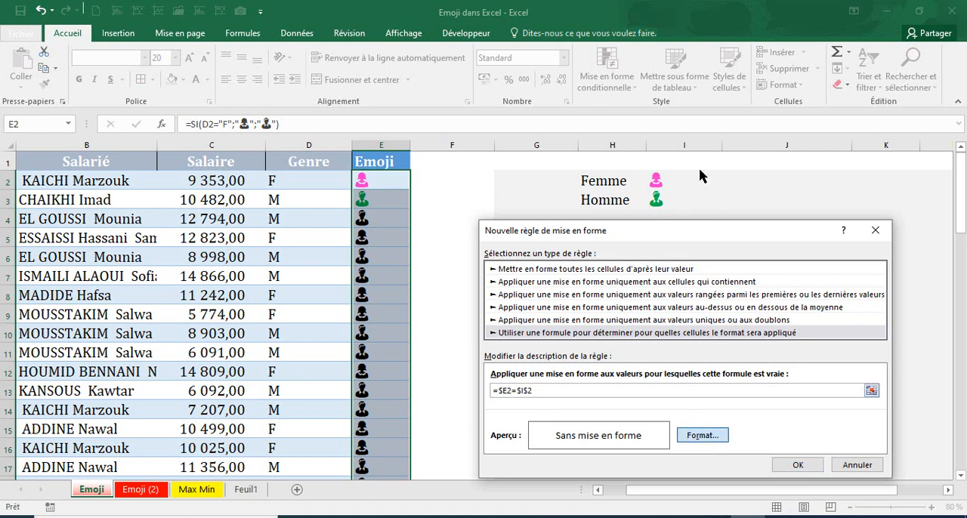
{"action": "left_click", "coordinate": [692, 436]}
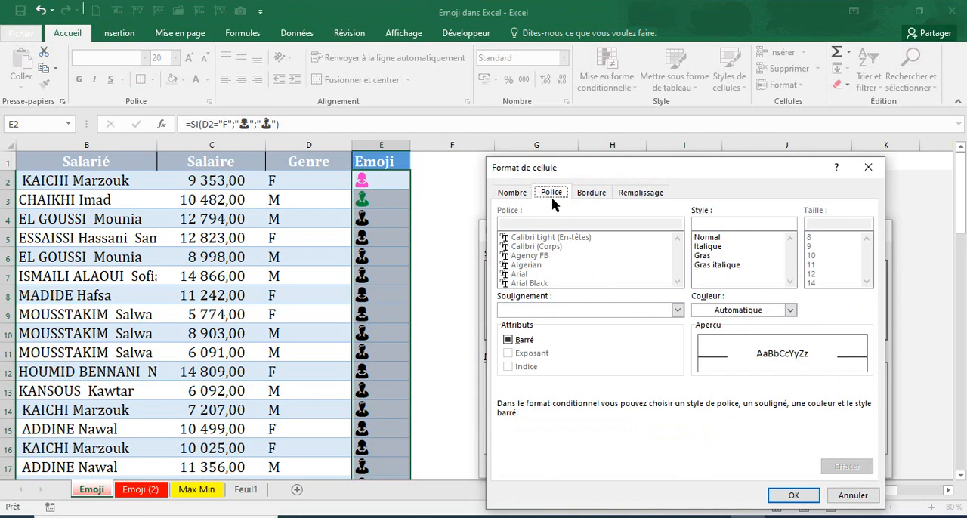
{"action": "left_click", "coordinate": [790, 311]}
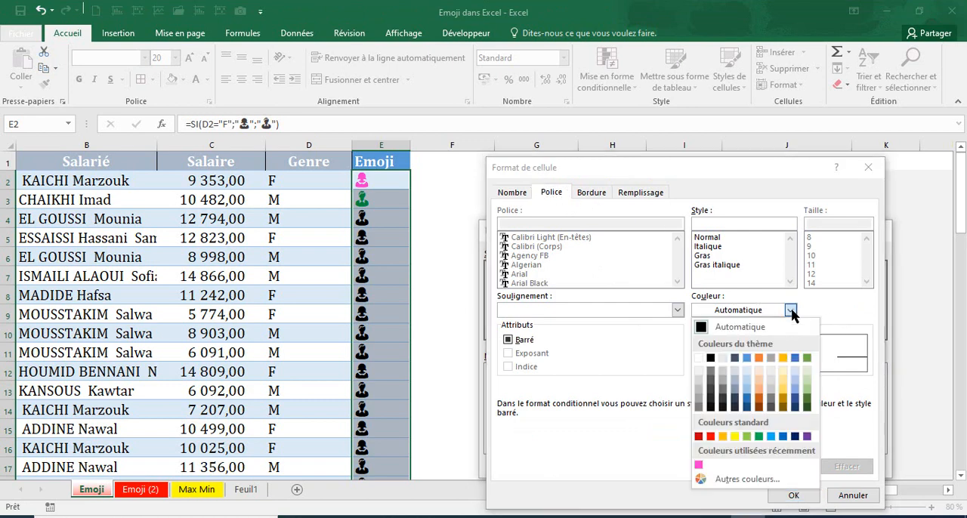
{"action": "left_click", "coordinate": [699, 464]}
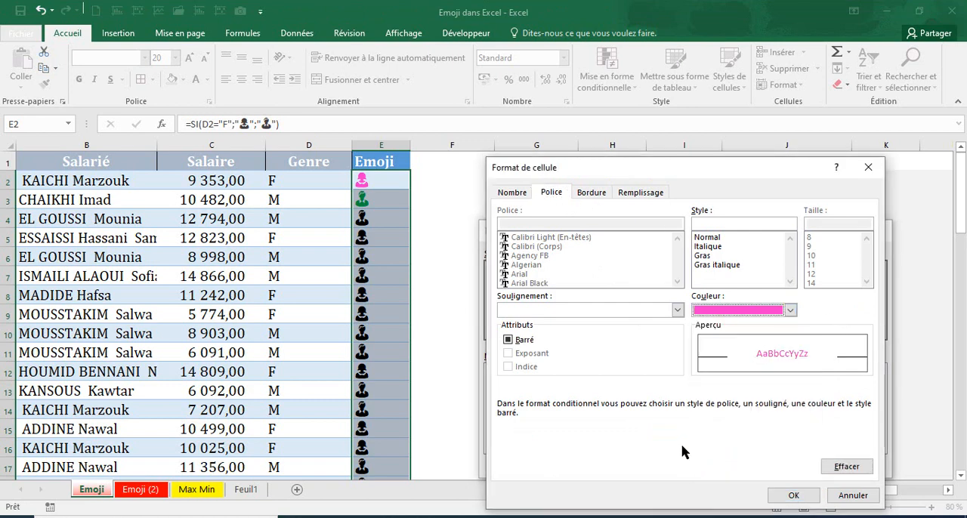
{"action": "left_click", "coordinate": [793, 496]}
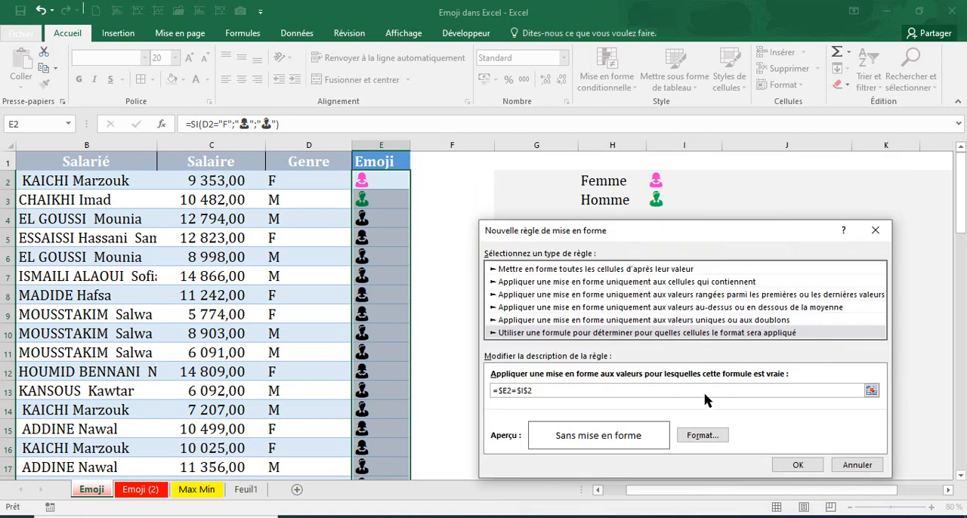
{"action": "left_click", "coordinate": [785, 468]}
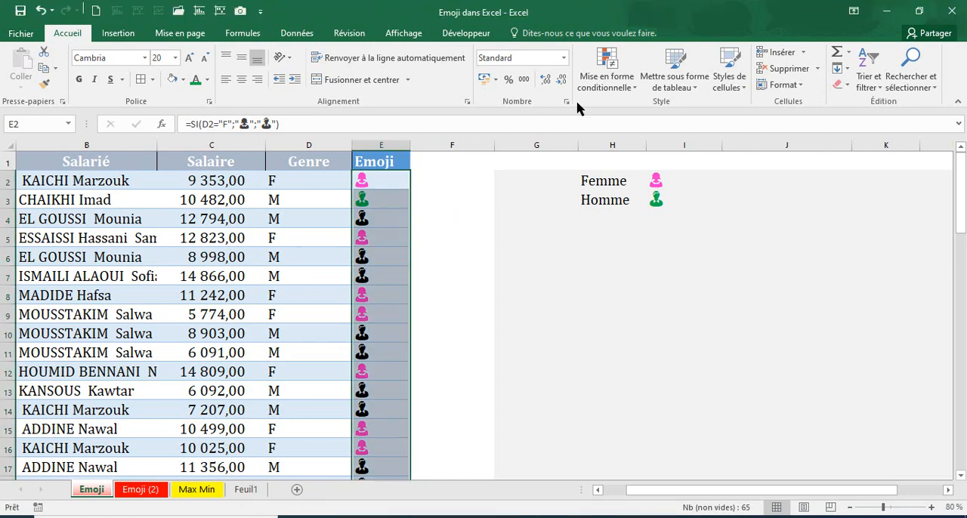
Start a second formula-based conditional formatting rule for the same Emoji column cells
{"action": "left_click", "coordinate": [614, 89]}
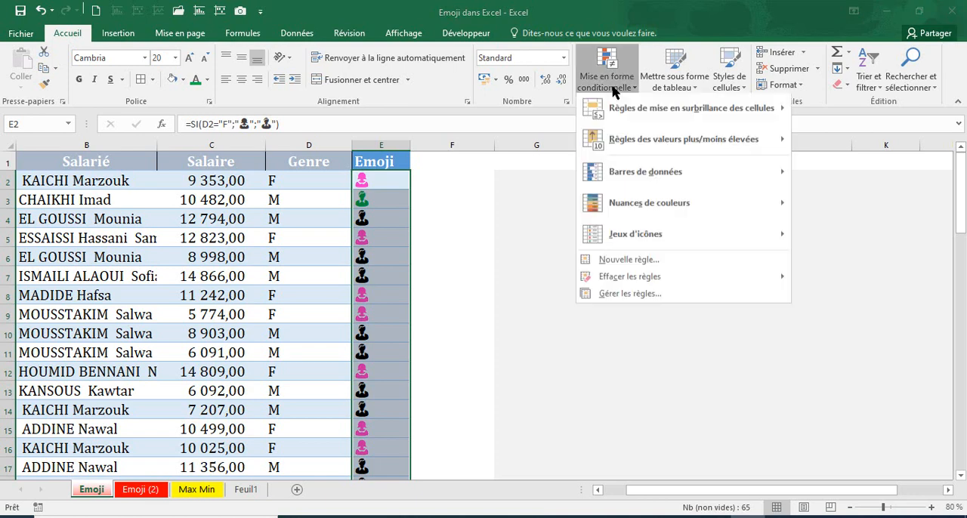
{"action": "left_click", "coordinate": [620, 262]}
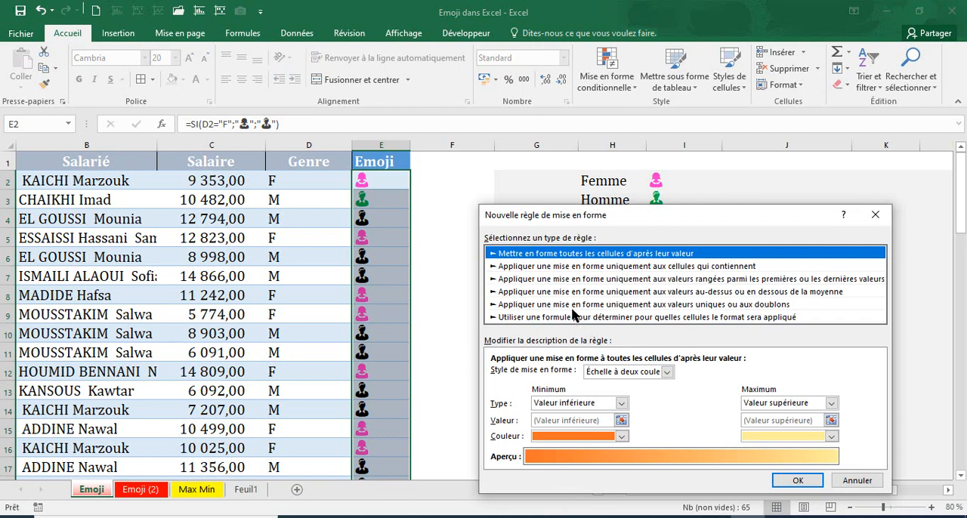
{"action": "left_click", "coordinate": [573, 317]}
{"action": "left_click", "coordinate": [547, 371]}
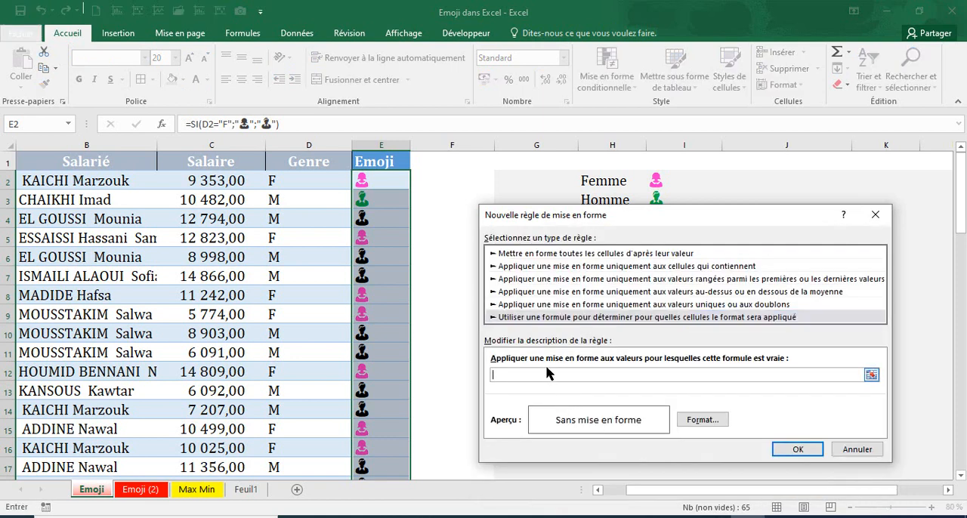
Enter a rule formula that compares cell E2 with $I$3, adjusting the absolute reference of E2 so it can vary by row
{"action": "left_click", "coordinate": [362, 181]}
{"action": "type", "text": "="}
{"action": "left_click", "coordinate": [656, 197]}
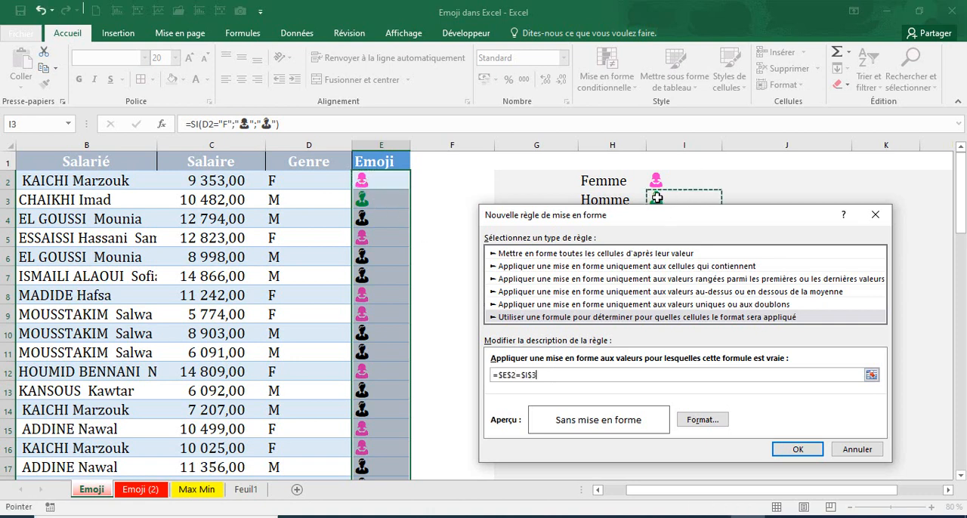
{"action": "left_click", "coordinate": [508, 375]}
{"action": "key", "text": "F4"}
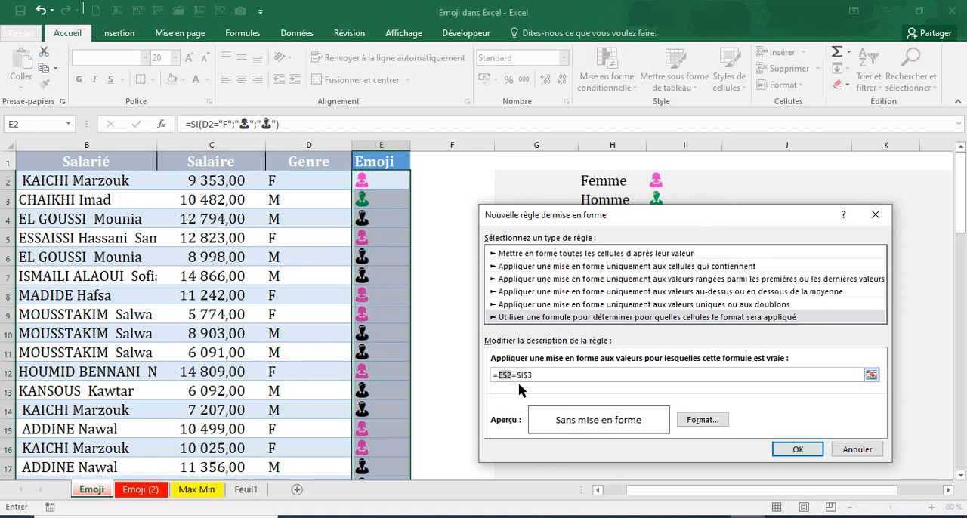
Give the man emoji rule the standard light green font color and apply the rule to the Emoji column
{"action": "left_click", "coordinate": [702, 420]}
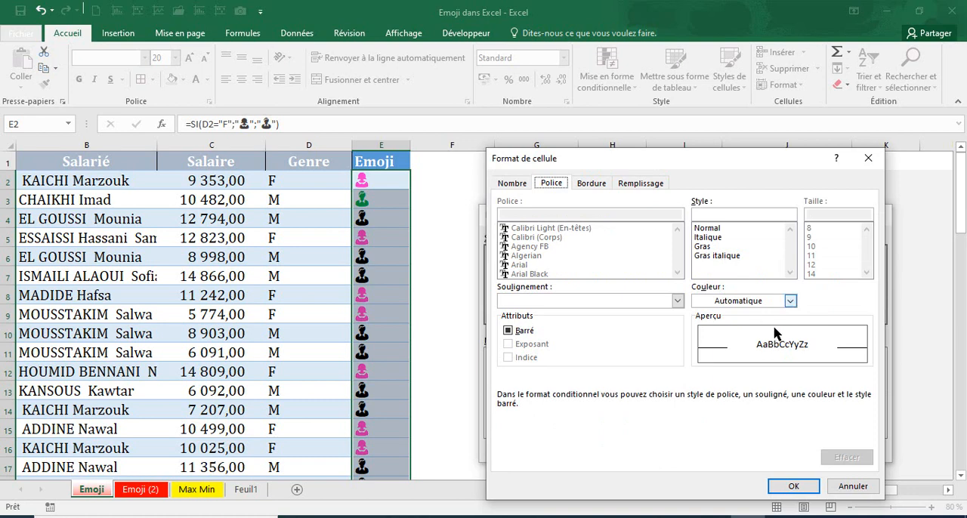
{"action": "left_click", "coordinate": [790, 301]}
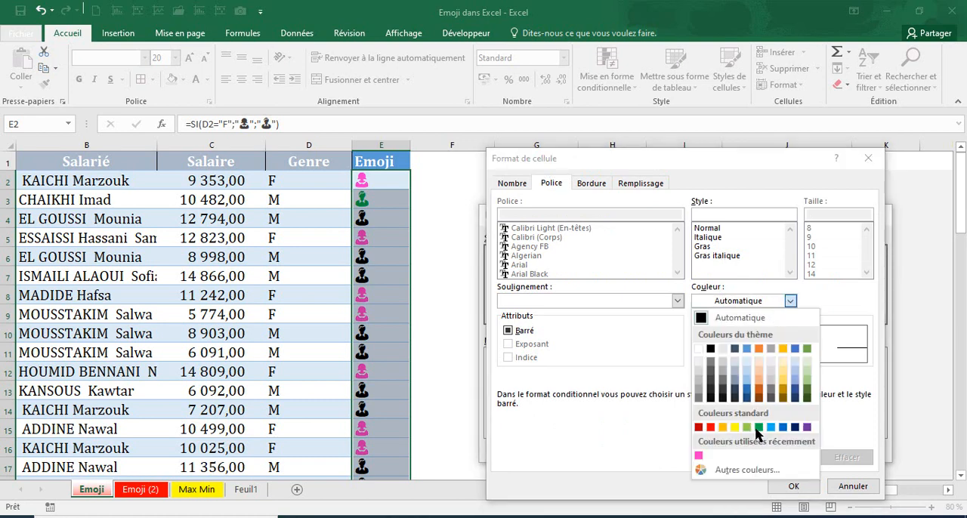
{"action": "left_click", "coordinate": [758, 427]}
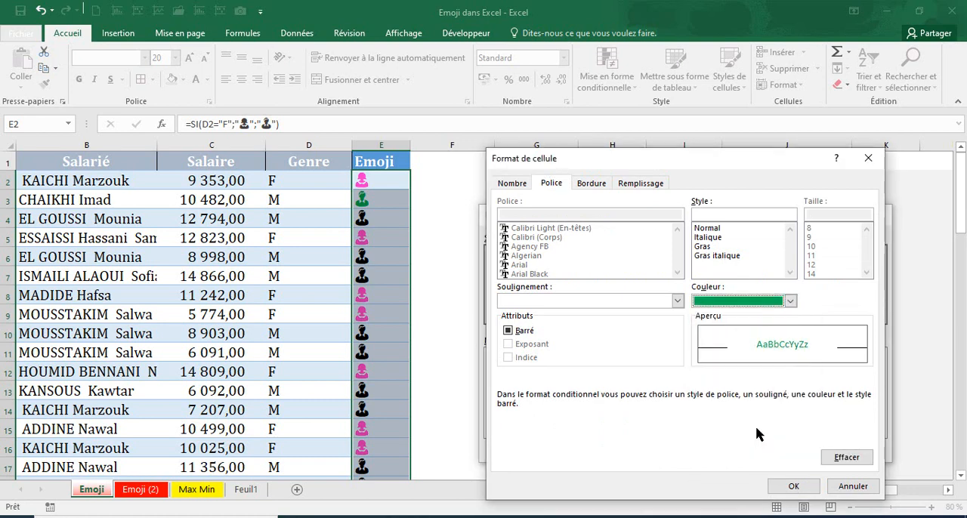
{"action": "left_click", "coordinate": [790, 300]}
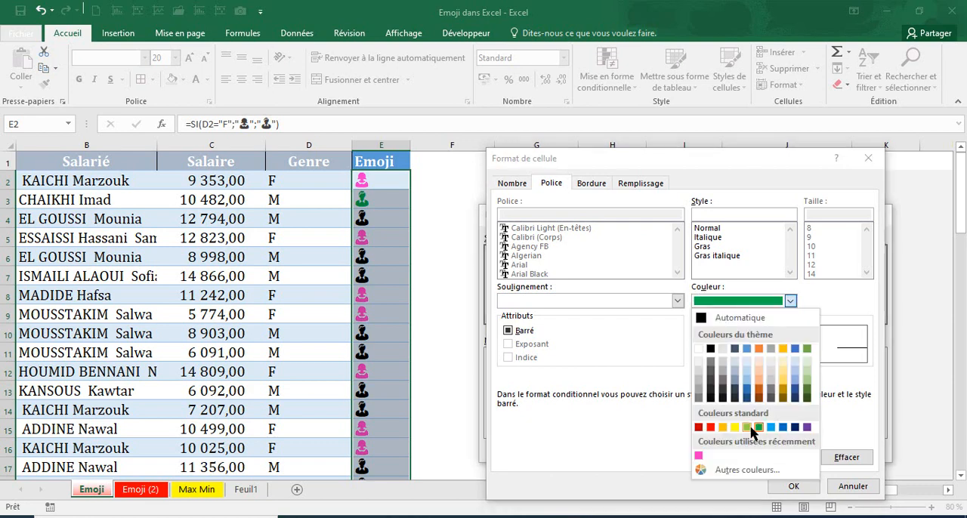
{"action": "left_click", "coordinate": [748, 427]}
{"action": "left_click", "coordinate": [792, 486]}
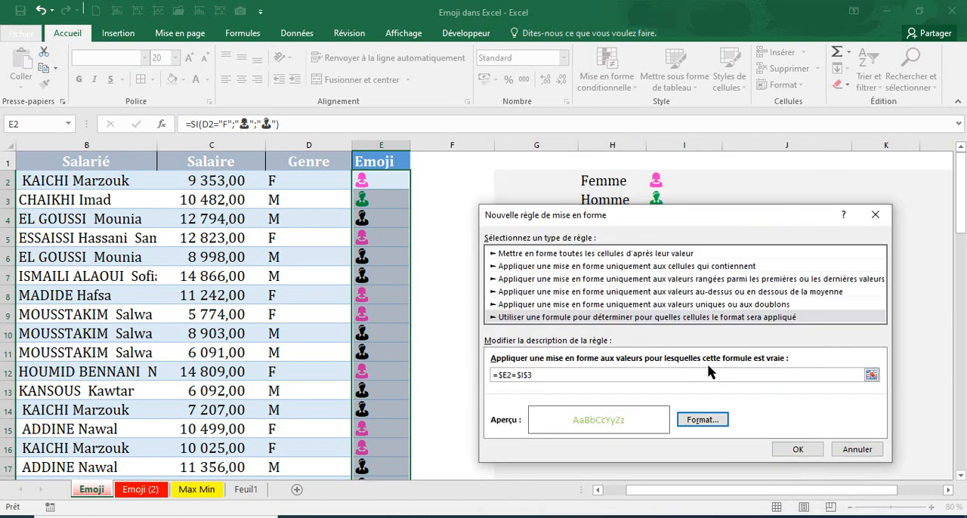
{"action": "left_click", "coordinate": [793, 448]}
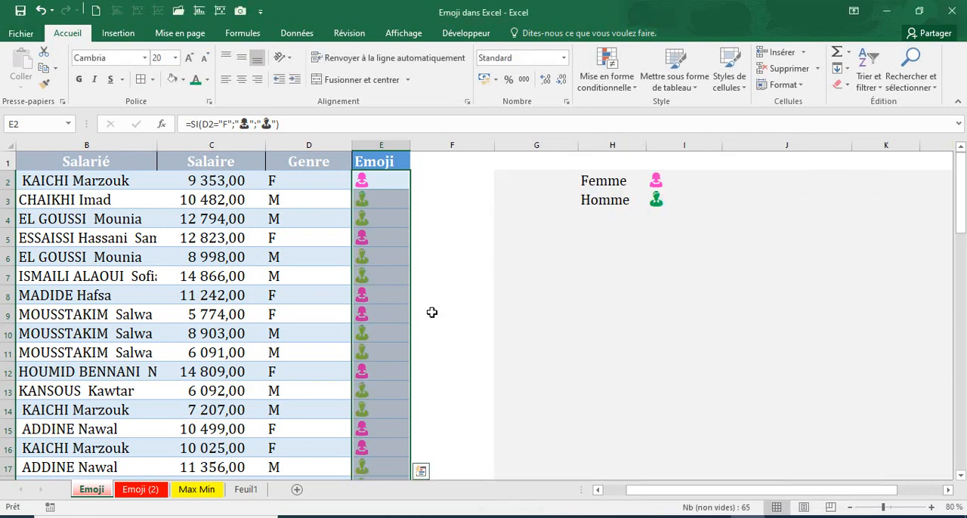
{"action": "left_click", "coordinate": [390, 326]}
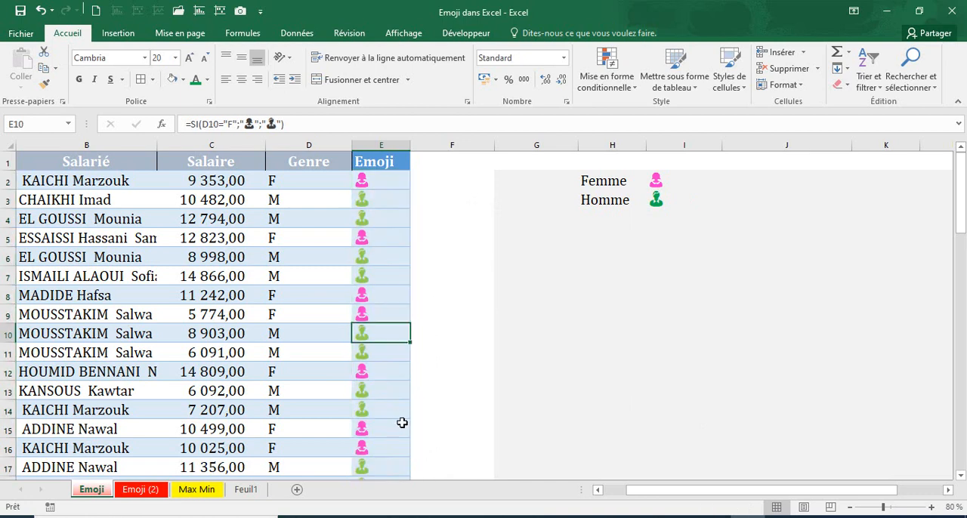
Open the man emoji rule, the one comparing with $I$3, for editing from the conditional formatting rules of the Emoji column cells
{"action": "left_click", "coordinate": [385, 186]}
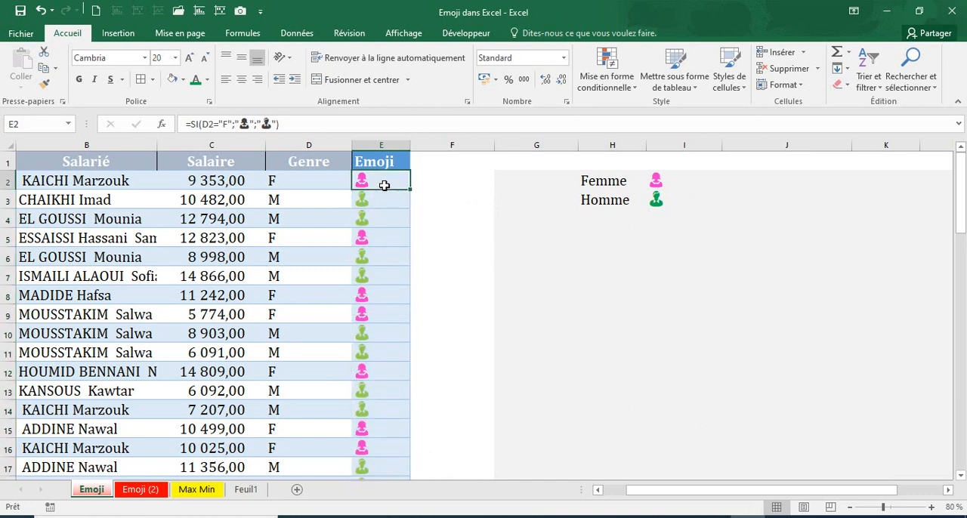
{"action": "key", "text": "ctrl+shift+Down"}
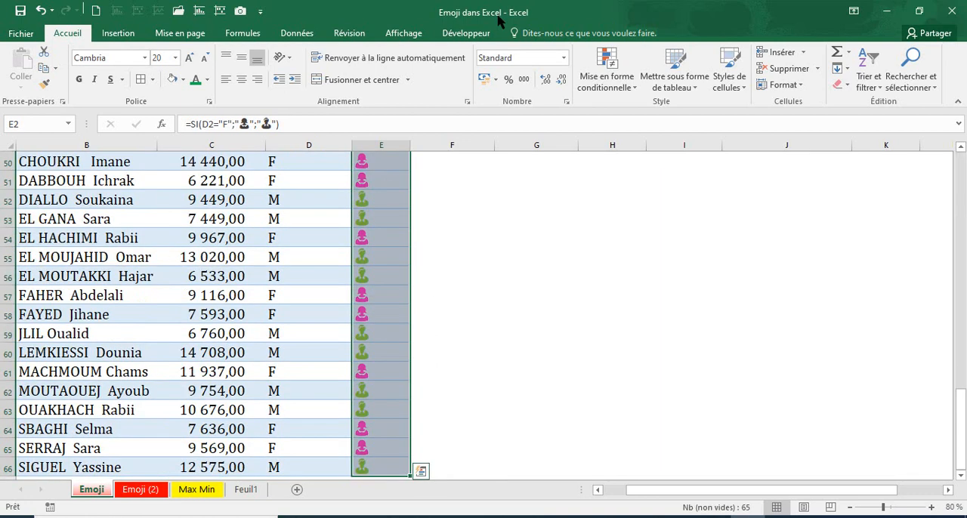
{"action": "left_click", "coordinate": [604, 89]}
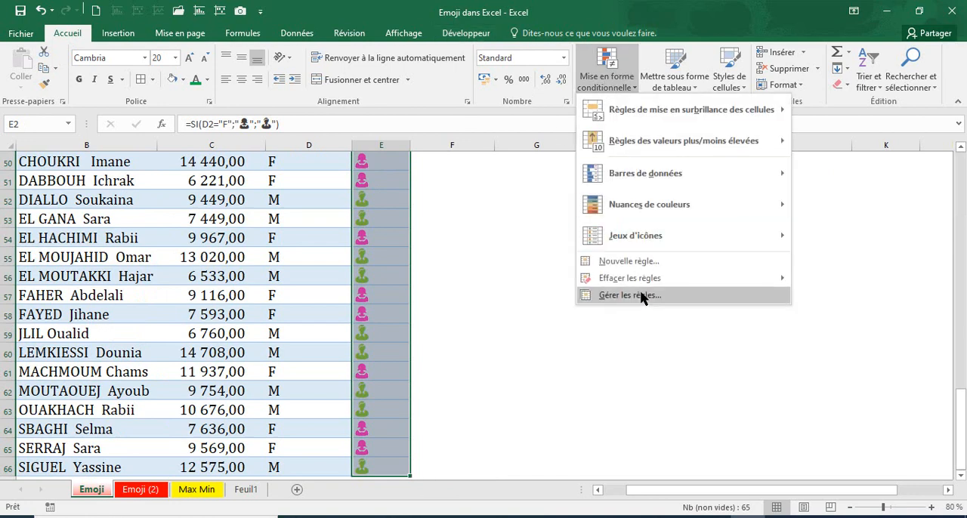
{"action": "left_click", "coordinate": [641, 297]}
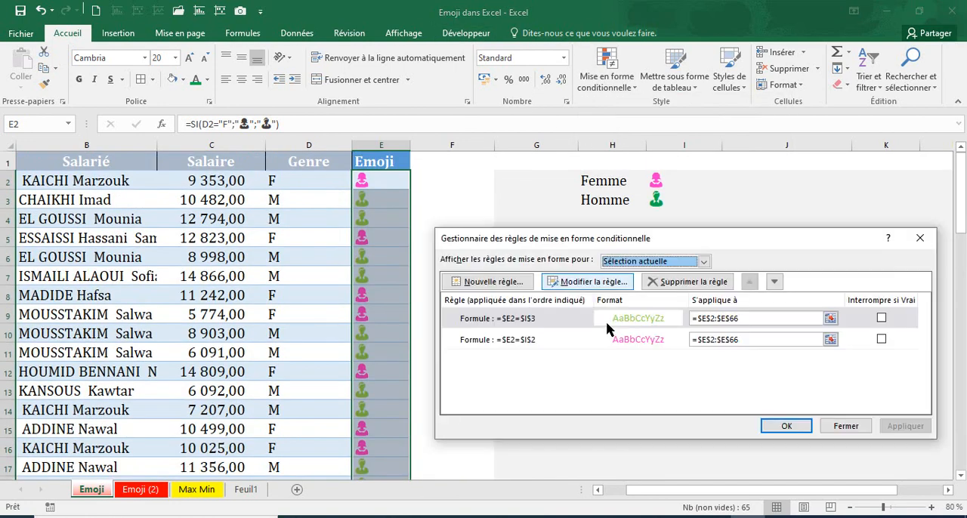
{"action": "left_click", "coordinate": [597, 322]}
{"action": "left_click", "coordinate": [592, 282]}
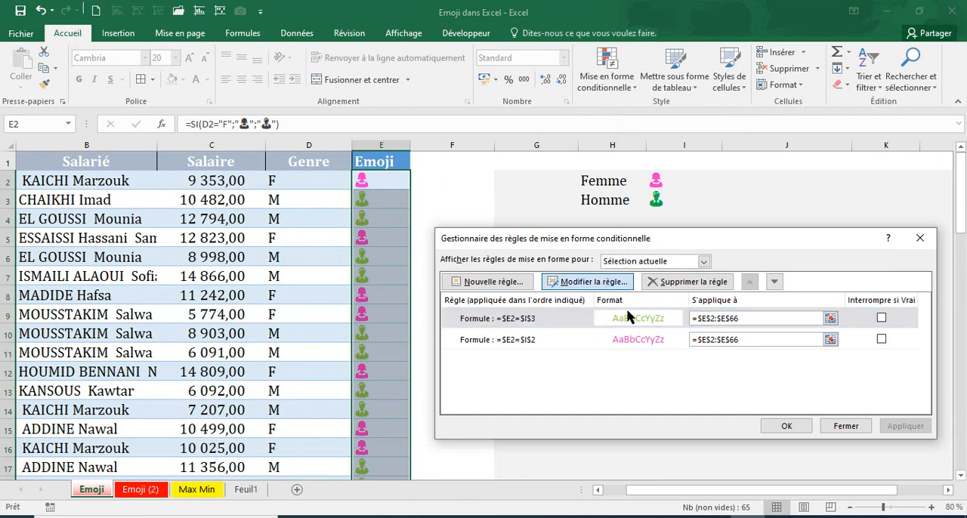
Clear the man emoji rule's existing format, give it the standard green font color, and apply the updated rule
{"action": "left_click", "coordinate": [694, 421]}
{"action": "left_click", "coordinate": [846, 442]}
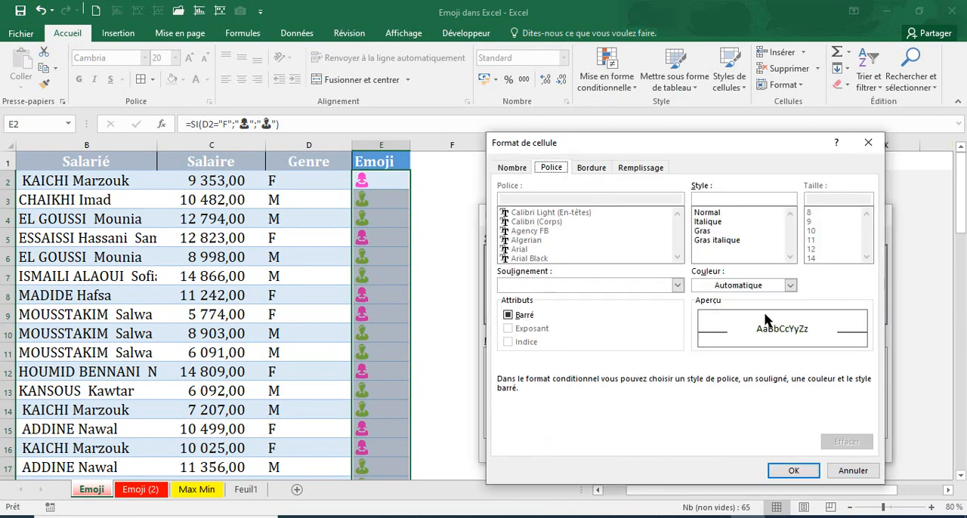
{"action": "left_click", "coordinate": [789, 285]}
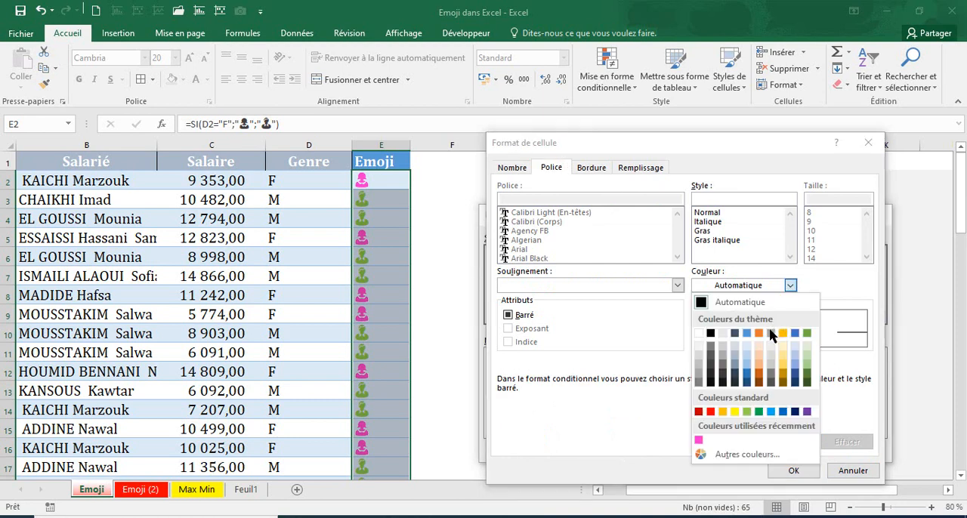
{"action": "left_click", "coordinate": [758, 412]}
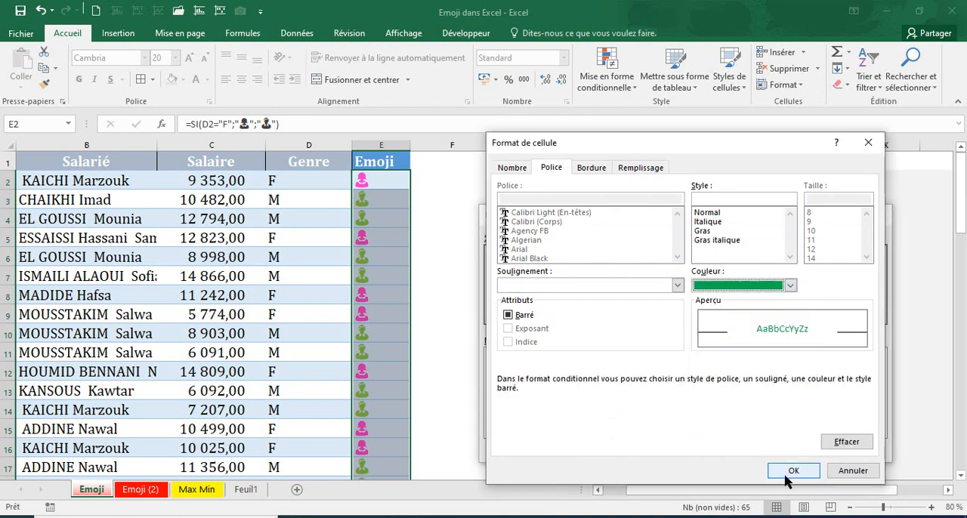
{"action": "left_click", "coordinate": [790, 471]}
{"action": "left_click", "coordinate": [797, 508]}
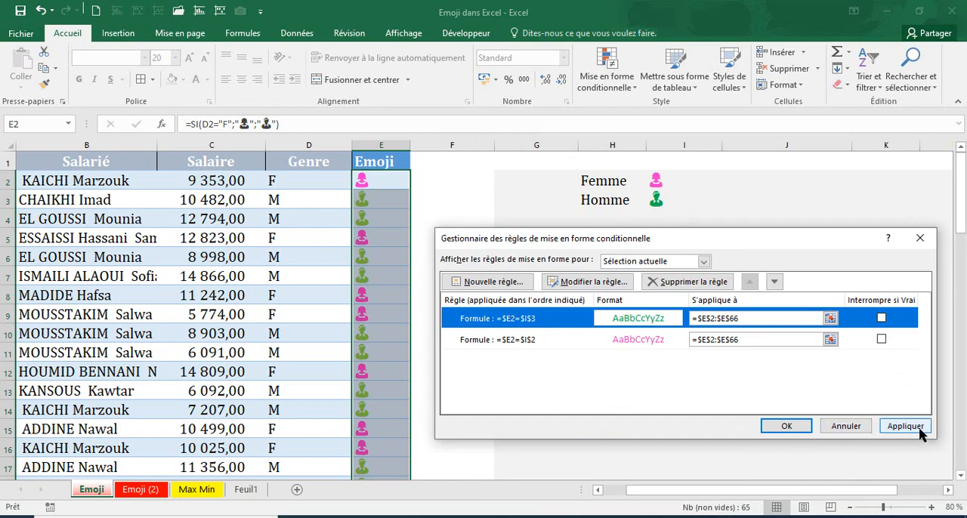
{"action": "left_click", "coordinate": [918, 432]}
{"action": "left_click", "coordinate": [786, 425]}
{"action": "left_click", "coordinate": [592, 370]}
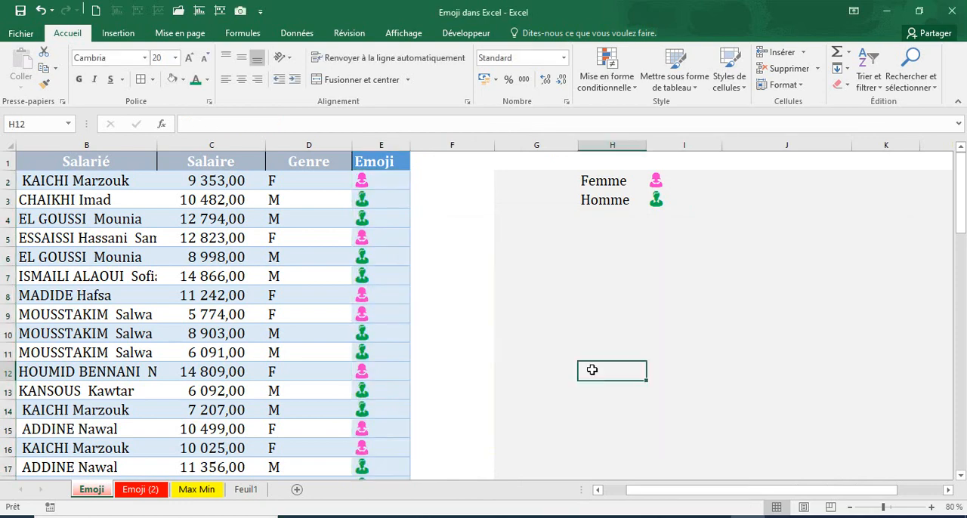
{"action": "left_click", "coordinate": [405, 254]}
{"action": "scroll", "coordinate": [438, 296], "scroll_direction": "down", "scroll_amount": 7}
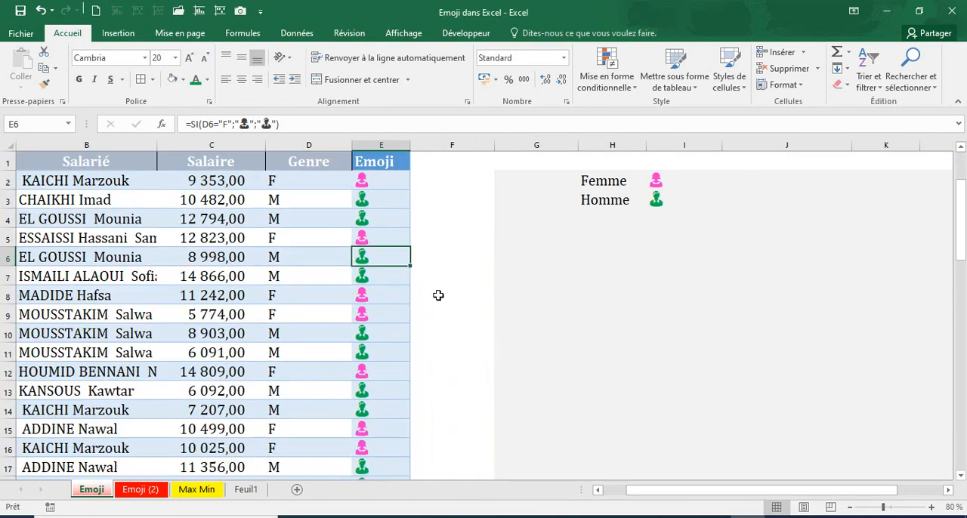
{"action": "scroll", "coordinate": [436, 291], "scroll_direction": "up", "scroll_amount": 7}
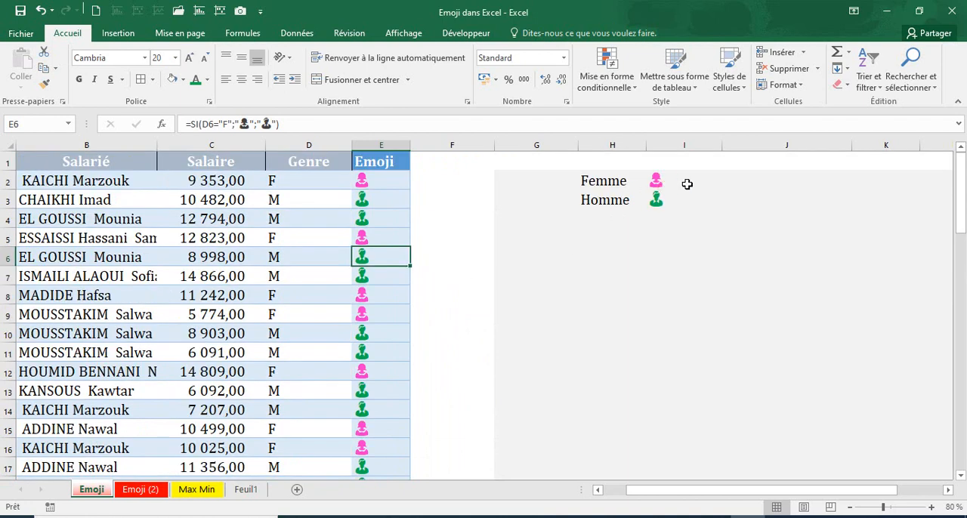
{"action": "left_click", "coordinate": [713, 187]}
{"action": "left_click", "coordinate": [615, 181]}
{"action": "left_click", "coordinate": [618, 199]}
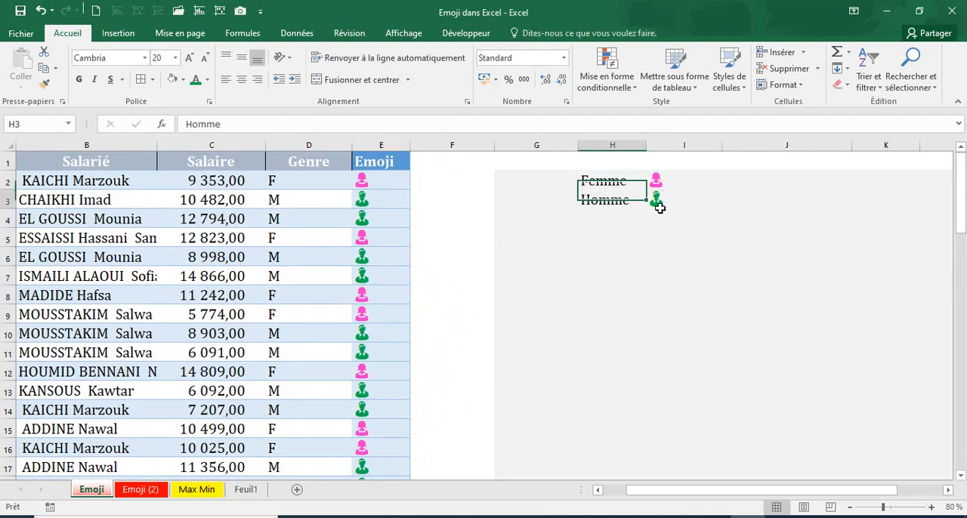
Narrow column J slightly and start an NB.SI formula in J2 with the Emoji cells E2:E66 as its range
{"action": "left_click", "coordinate": [741, 185]}
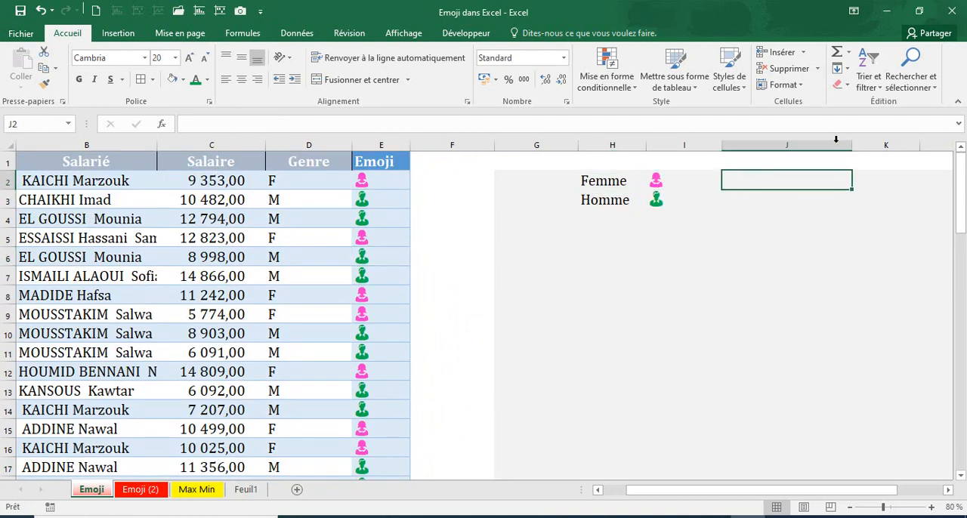
{"action": "left_click_drag", "start_coordinate": [851, 145], "coordinate": [834, 145]}
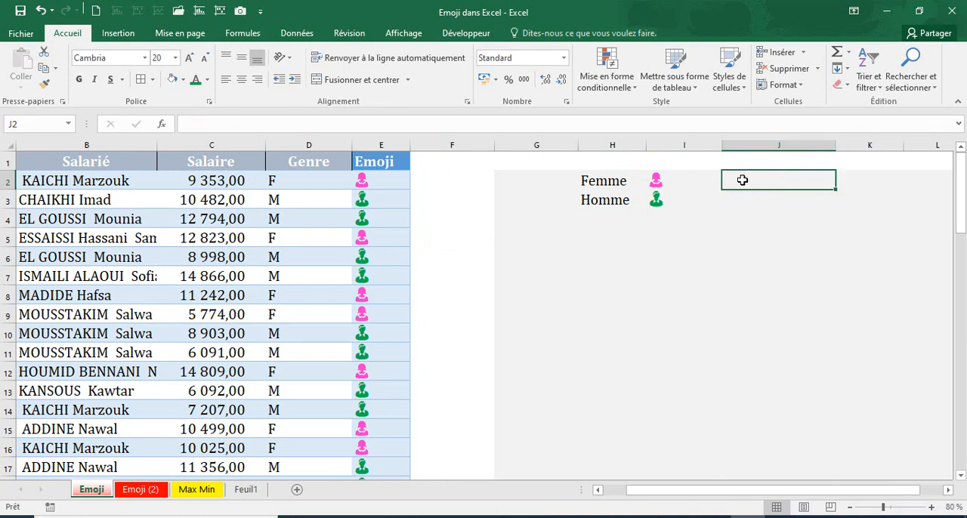
{"action": "type", "text": "=nb"}
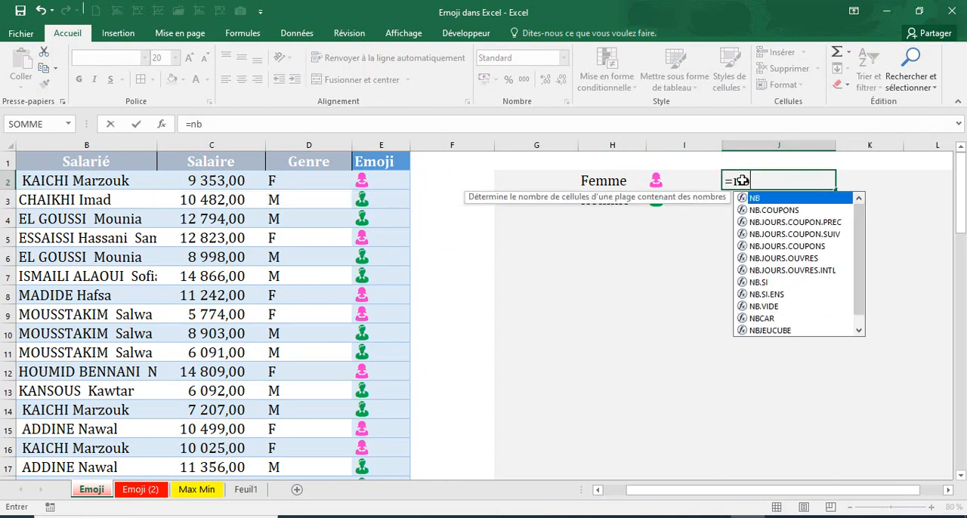
{"action": "type", "text": "."}
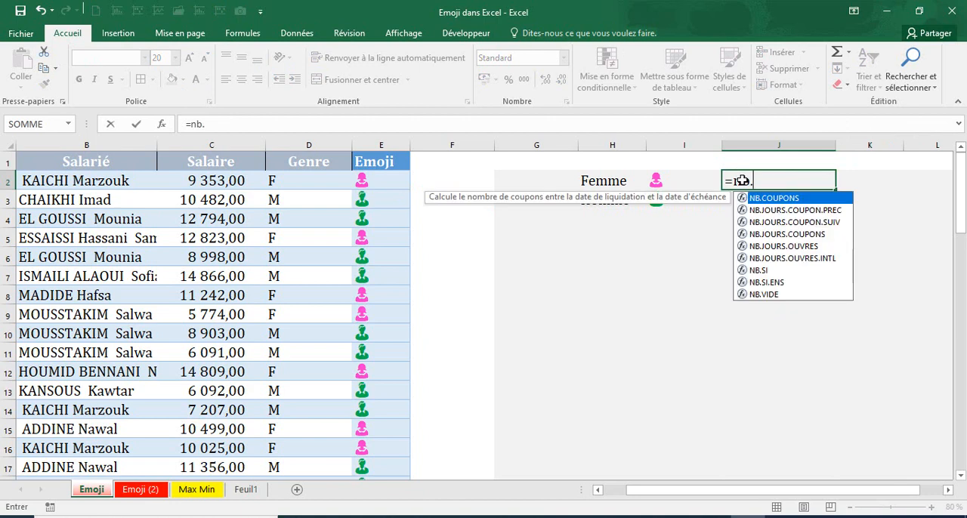
{"action": "type", "text": "SI("}
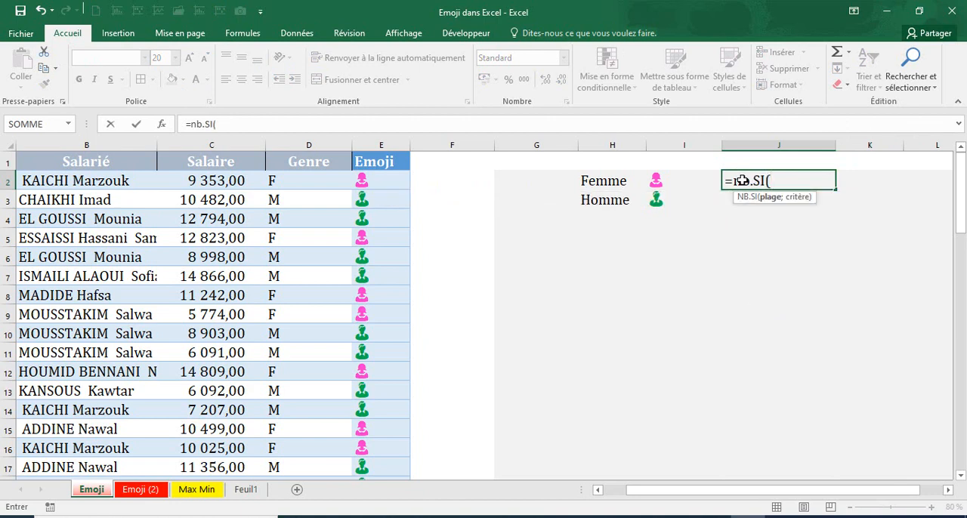
{"action": "left_click", "coordinate": [362, 178]}
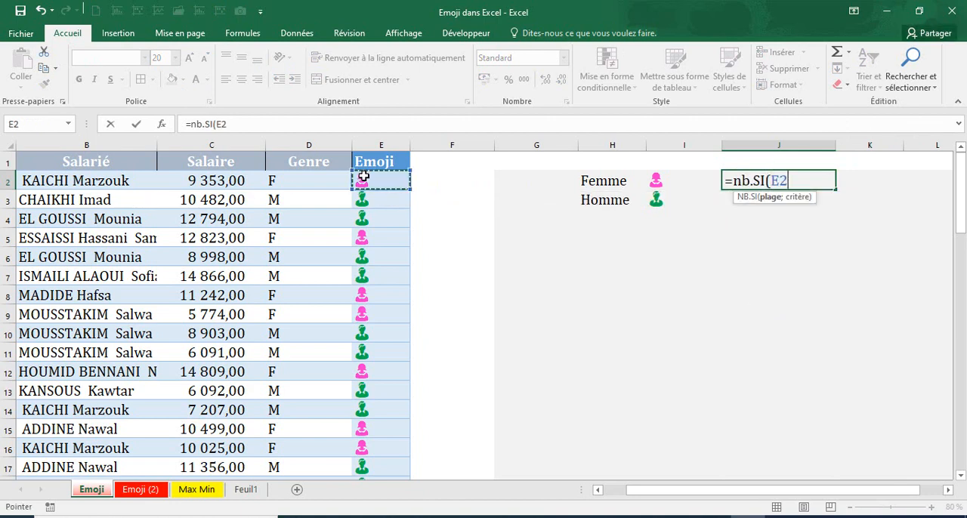
{"action": "key", "text": "ctrl+shift+Down"}
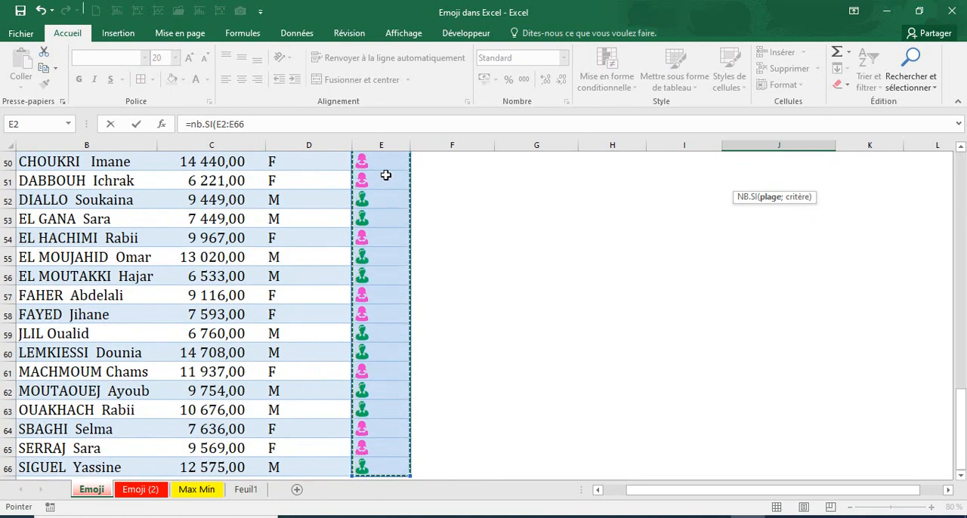
Make the formula's range absolute as $E$2:$E$66 and complete it with I2 as the criterion
{"action": "scroll", "coordinate": [381, 166], "scroll_direction": "up", "scroll_amount": 10}
{"action": "left_click", "coordinate": [299, 125]}
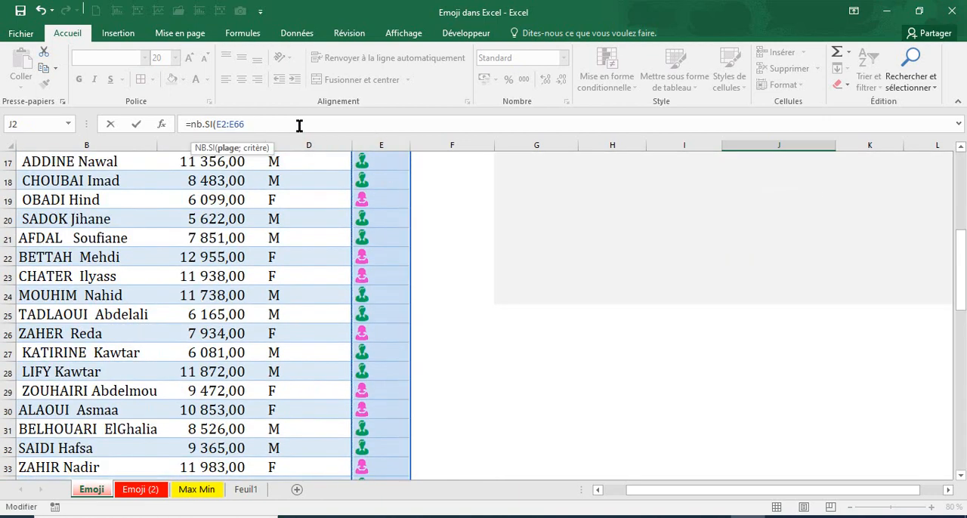
{"action": "key", "text": "F4"}
{"action": "left_click", "coordinate": [223, 123]}
{"action": "key", "text": "F4"}
{"action": "left_click", "coordinate": [286, 127]}
{"action": "type", "text": ";"}
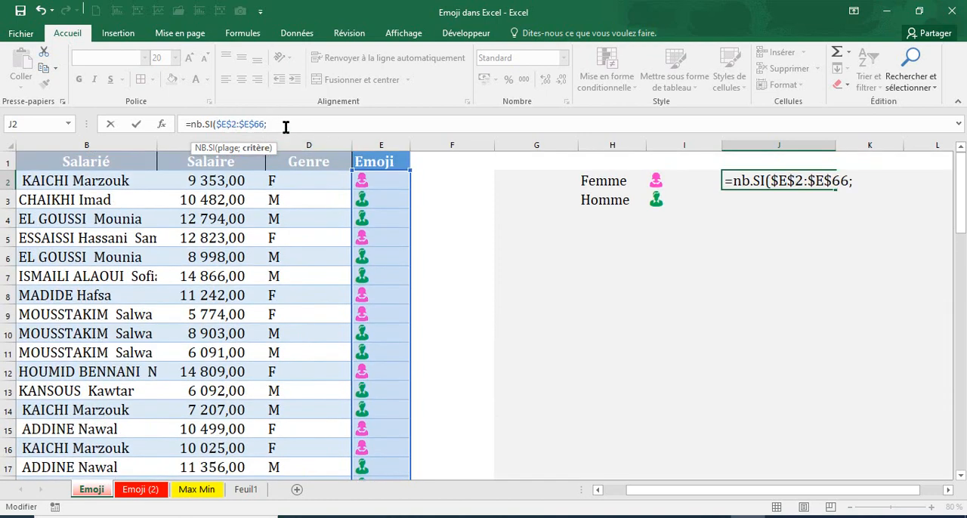
{"action": "left_click", "coordinate": [657, 179]}
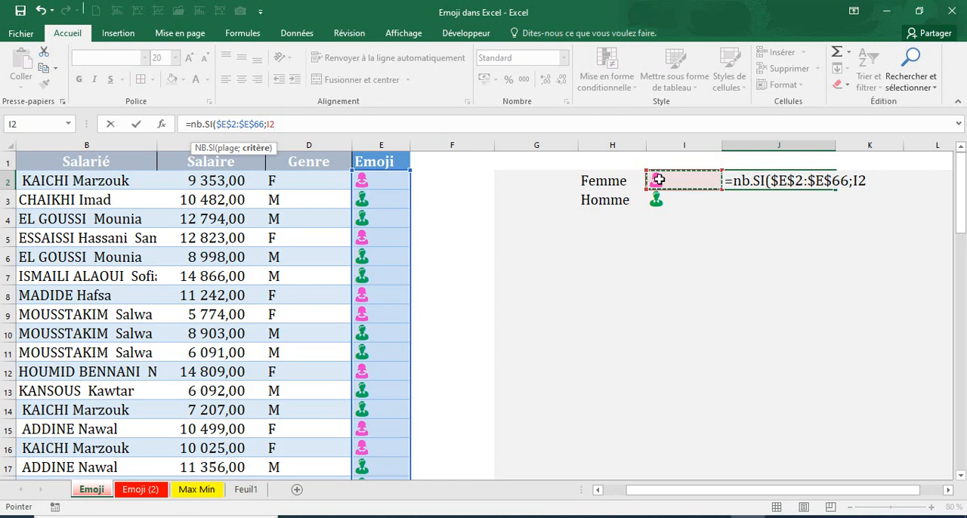
{"action": "key", "text": "Return"}
Fill the NB.SI count formula from J2 down to J3 for the Homme row
{"action": "left_click", "coordinate": [818, 185]}
{"action": "left_click_drag", "start_coordinate": [834, 189], "coordinate": [835, 203]}
{"action": "left_click", "coordinate": [795, 278]}
Examine the count formulas and results for Femme and Homme in J2 and J3
{"action": "left_click", "coordinate": [818, 188]}
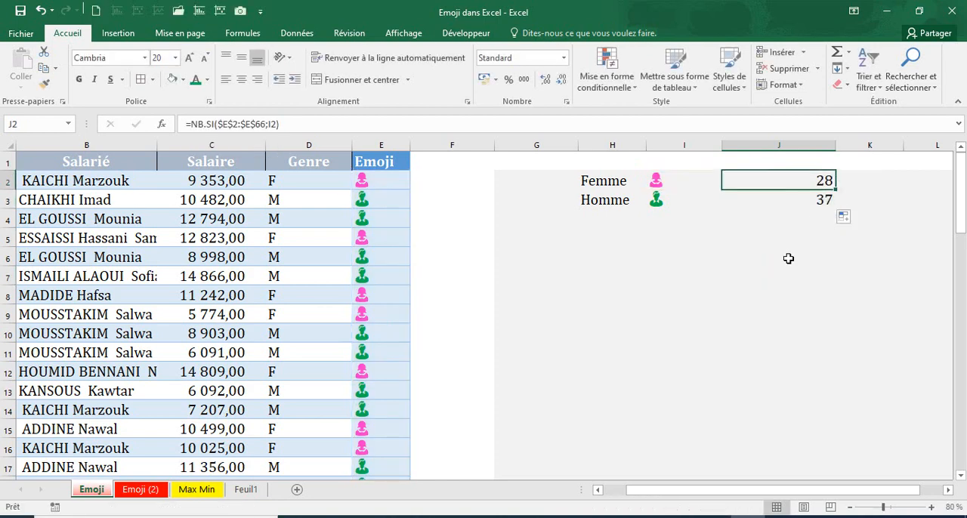
{"action": "left_click", "coordinate": [786, 202]}
{"action": "left_click", "coordinate": [783, 181]}
{"action": "left_click", "coordinate": [788, 216]}
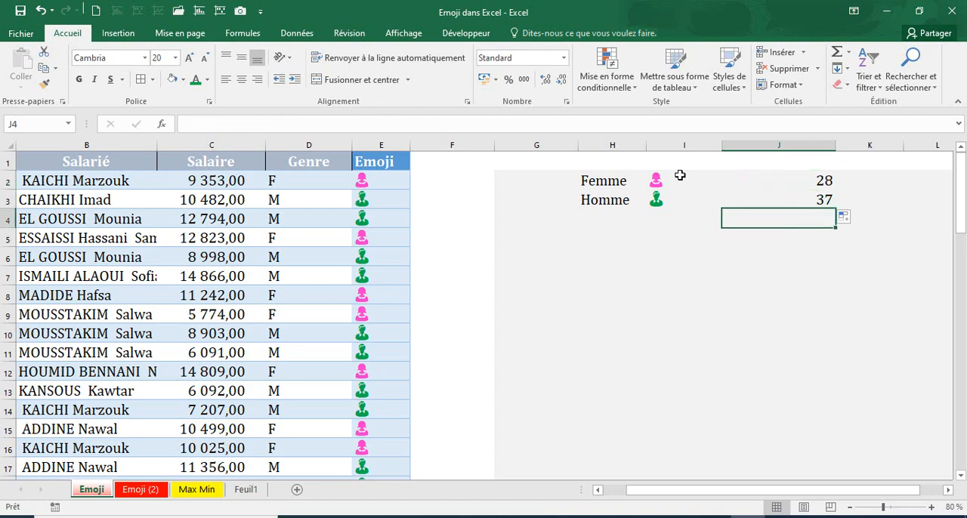
{"action": "left_click", "coordinate": [762, 176]}
{"action": "left_click", "coordinate": [744, 272]}
{"action": "left_click", "coordinate": [764, 186]}
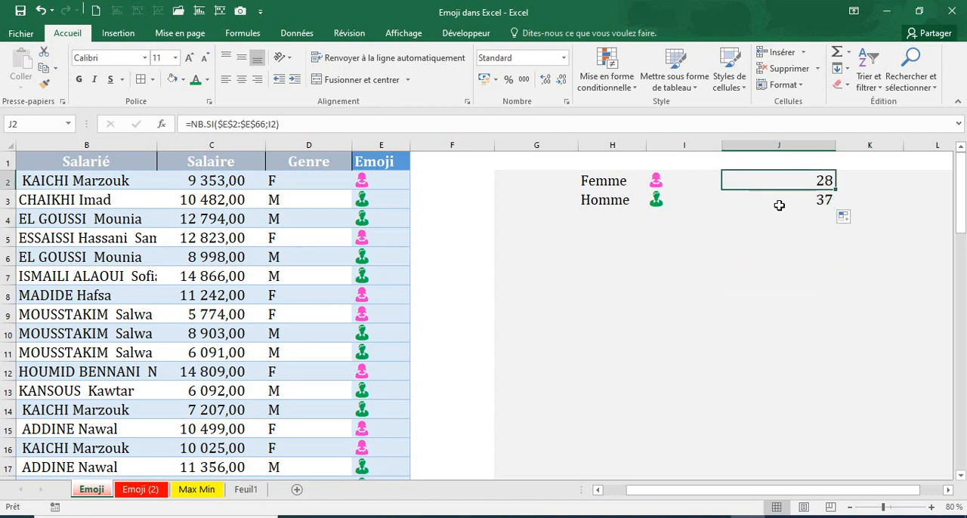
{"action": "left_click", "coordinate": [799, 201]}
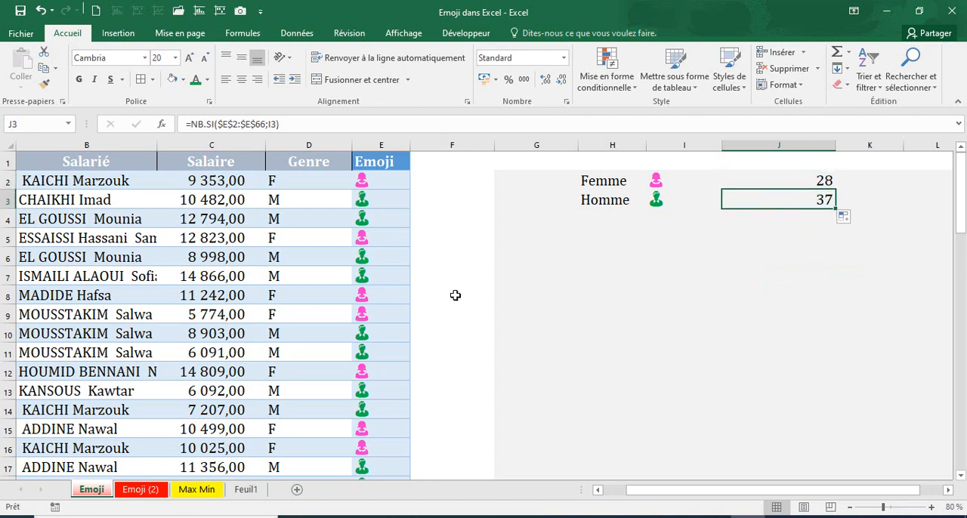
{"action": "scroll", "coordinate": [399, 243], "scroll_direction": "down", "scroll_amount": 3}
{"action": "scroll", "coordinate": [399, 243], "scroll_direction": "up", "scroll_amount": 3}
{"action": "left_click", "coordinate": [717, 312]}
{"action": "left_click", "coordinate": [706, 298]}
{"action": "left_click", "coordinate": [754, 298]}
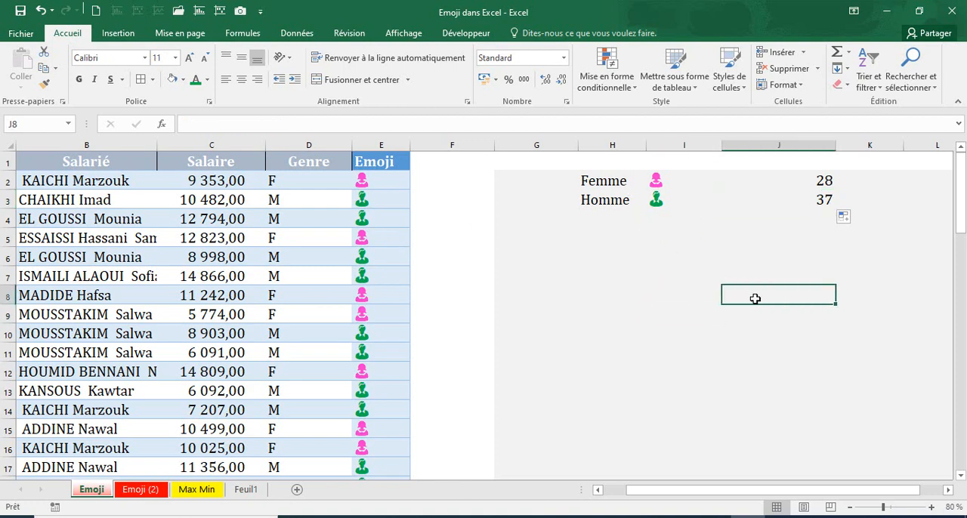
Create a pivot table from the employee data in Emoji!$A$1:$E$66, placed on the existing sheet at I6
{"action": "left_click", "coordinate": [126, 290]}
{"action": "left_click", "coordinate": [183, 291]}
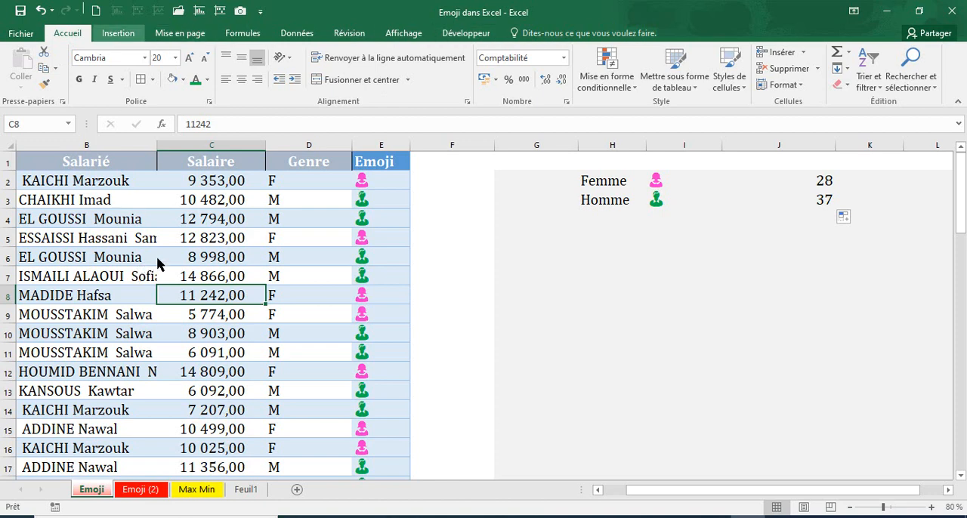
{"action": "left_click", "coordinate": [114, 34]}
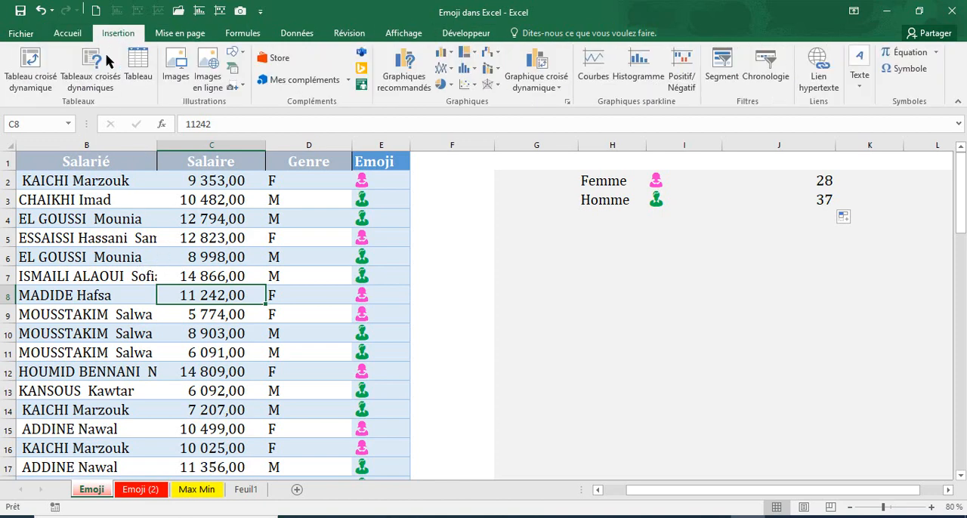
{"action": "left_click", "coordinate": [30, 72]}
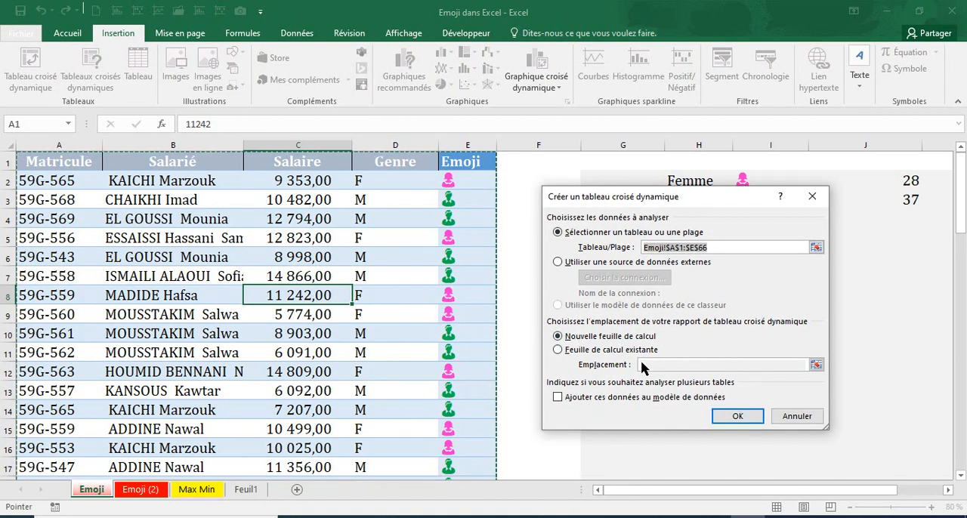
{"action": "left_click", "coordinate": [586, 352]}
{"action": "left_click", "coordinate": [645, 365]}
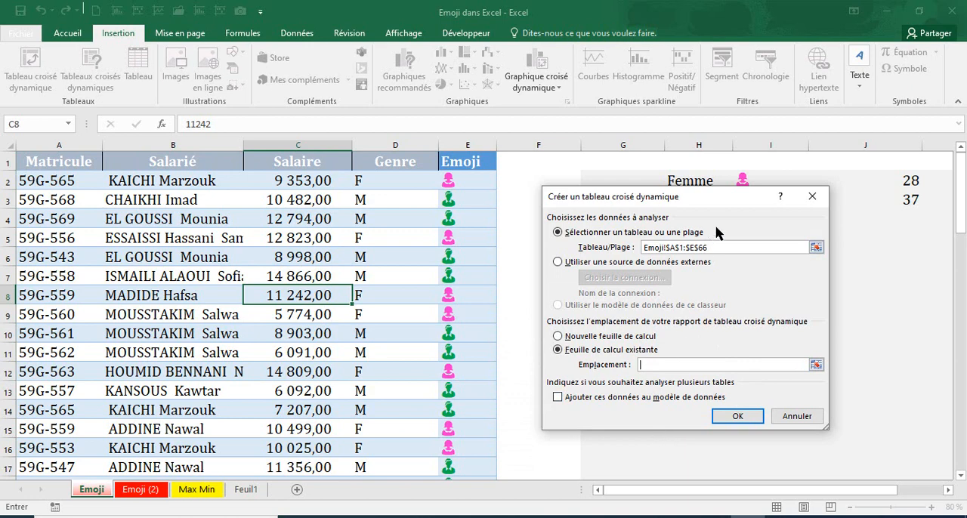
{"action": "left_click_drag", "start_coordinate": [743, 212], "coordinate": [796, 393]}
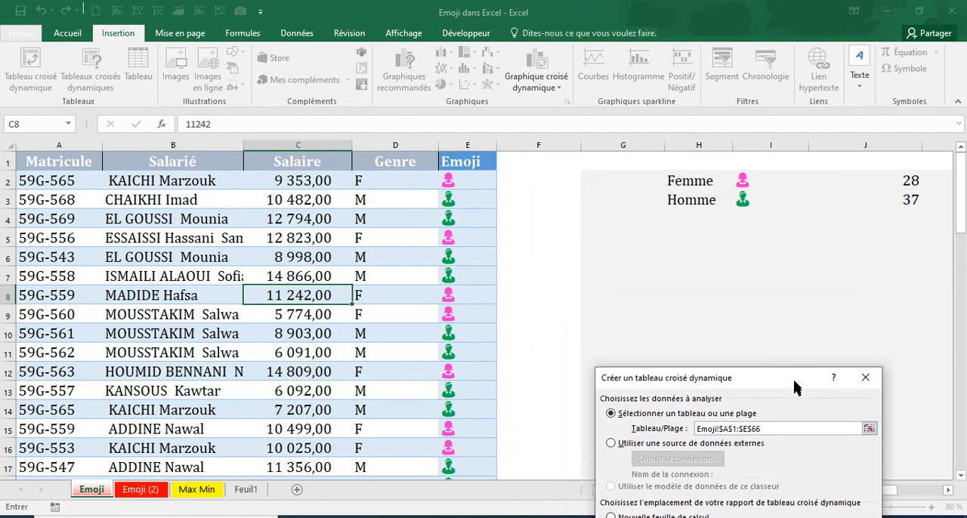
{"action": "left_click", "coordinate": [787, 252]}
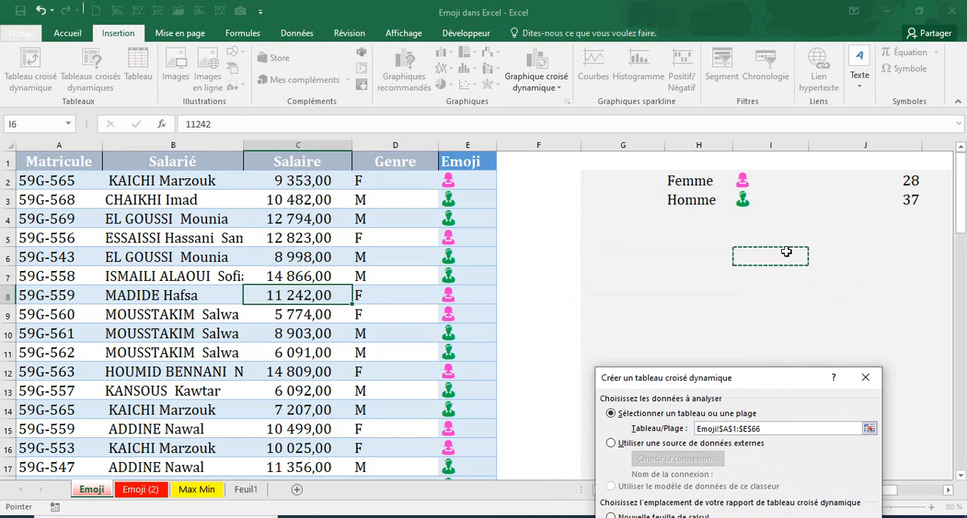
{"action": "left_click_drag", "start_coordinate": [774, 382], "coordinate": [746, 238]}
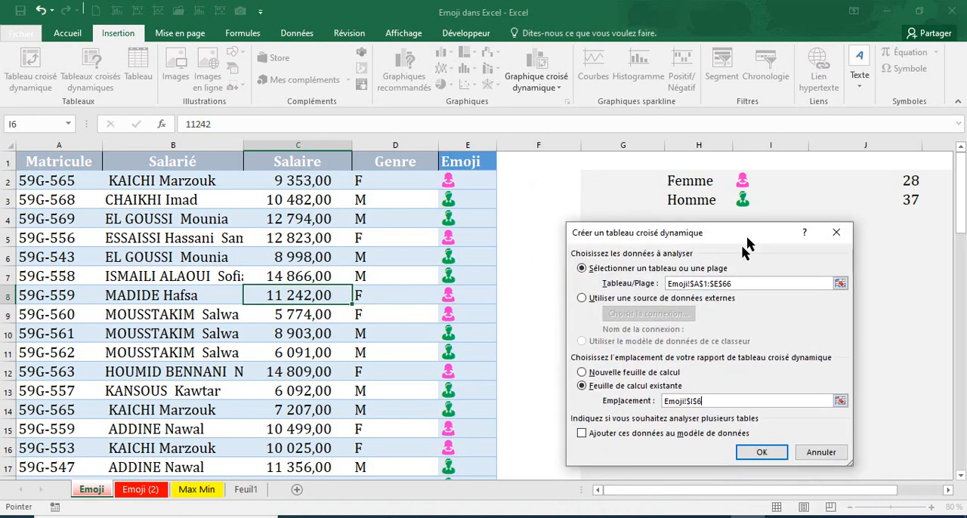
{"action": "left_click", "coordinate": [746, 455]}
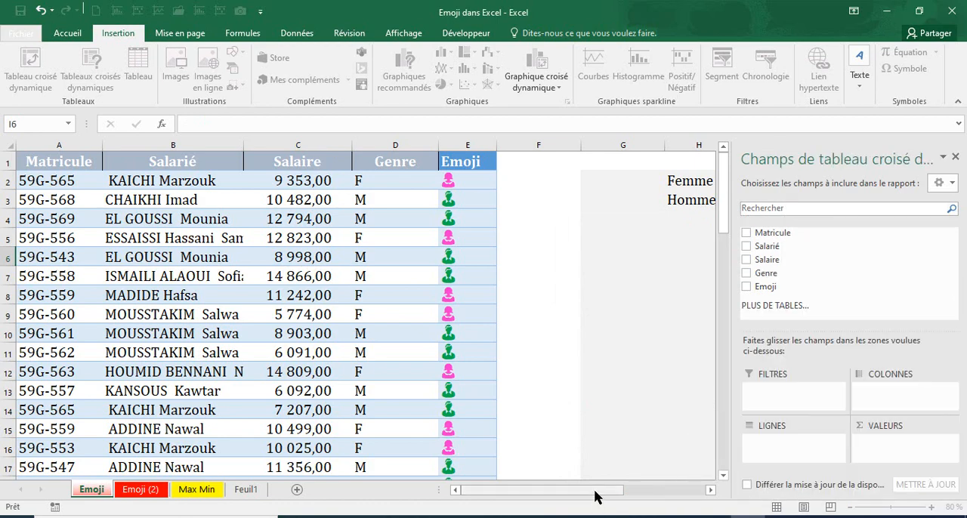
Use Emoji as the pivot table's row field and the count of Genre as its values
{"action": "left_click", "coordinate": [697, 496]}
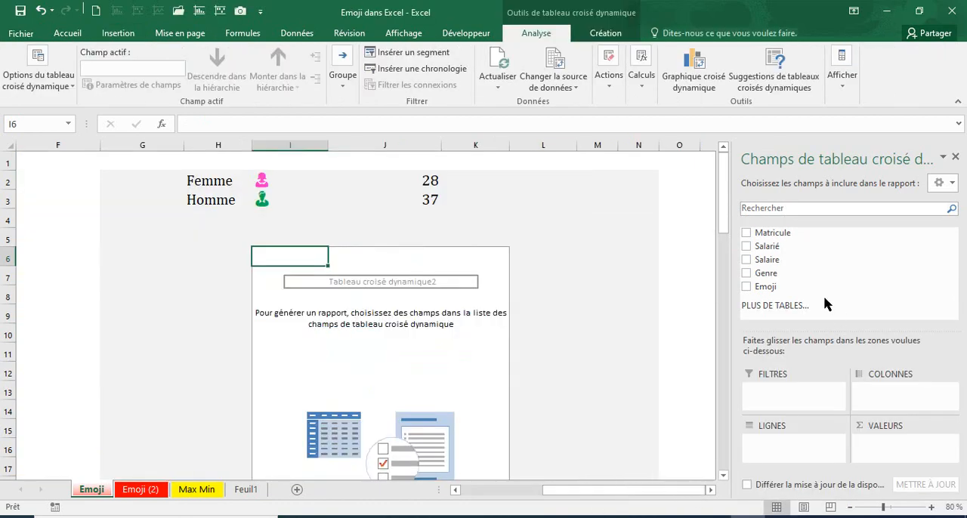
{"action": "left_click_drag", "start_coordinate": [789, 284], "coordinate": [762, 468]}
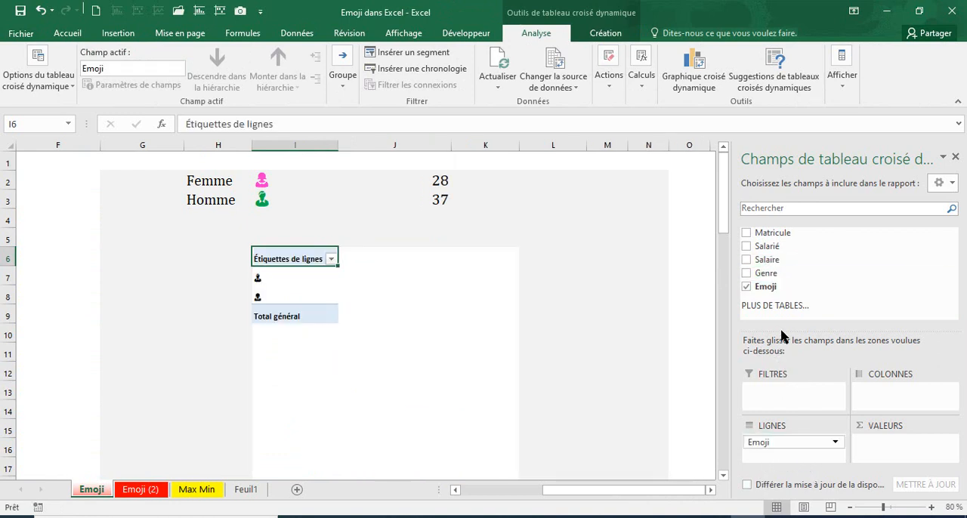
{"action": "left_click_drag", "start_coordinate": [894, 446], "coordinate": [894, 447]}
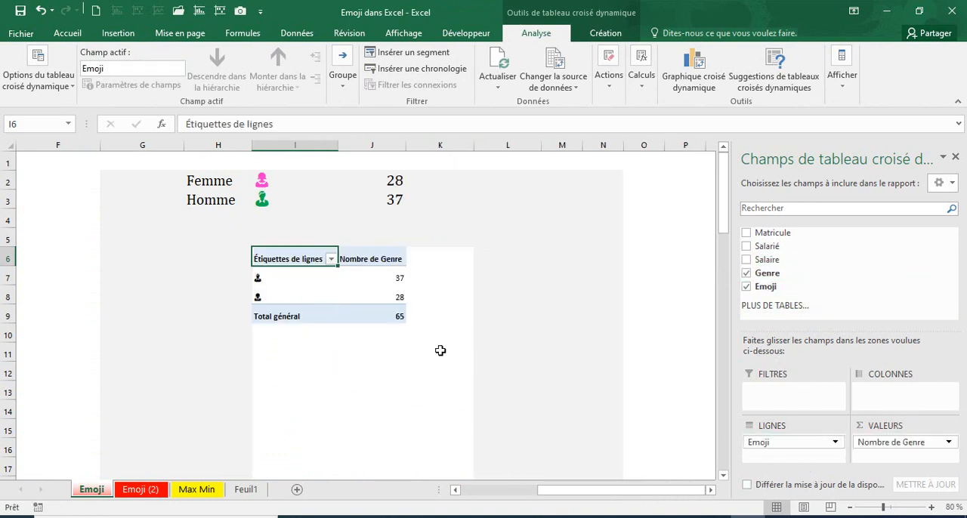
{"action": "left_click_drag", "start_coordinate": [634, 493], "coordinate": [608, 492]}
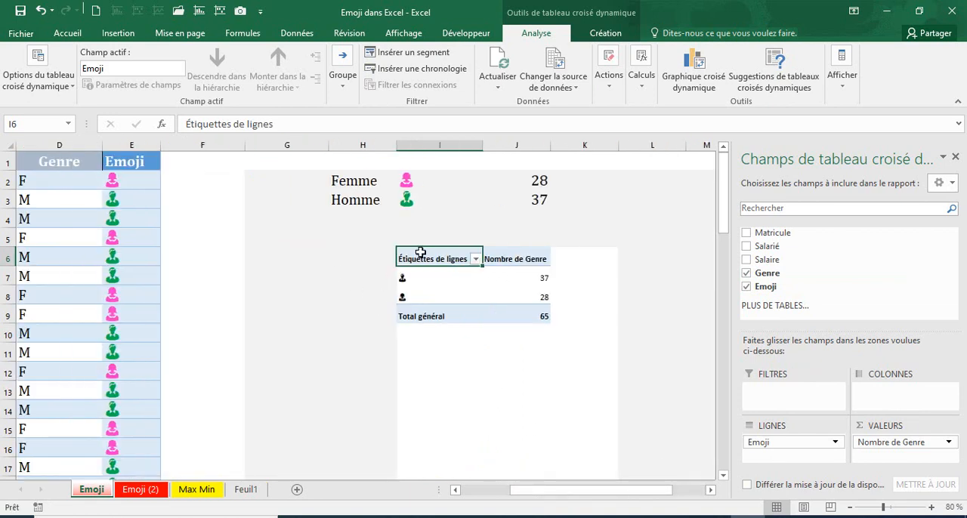
Set the font size of the pivot table cells I6:J9 to 20
{"action": "left_click", "coordinate": [9, 145]}
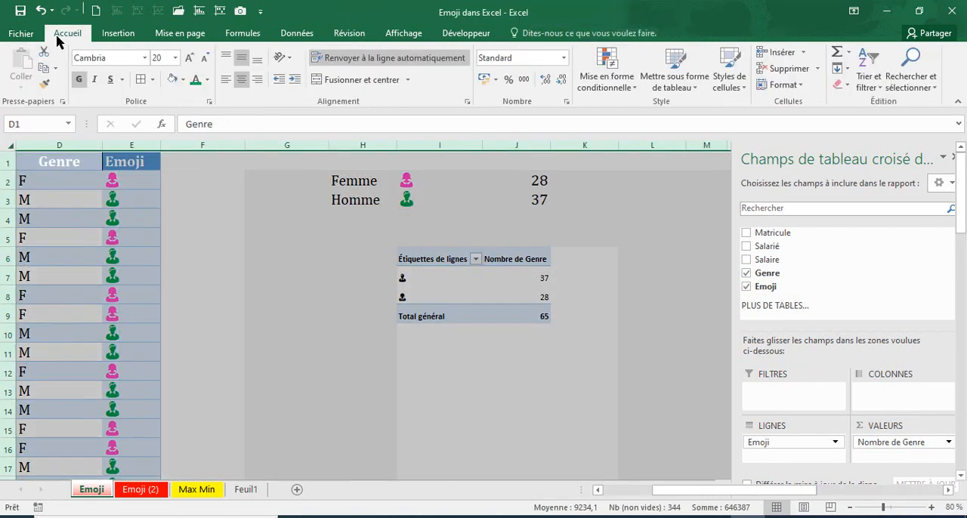
{"action": "left_click_drag", "start_coordinate": [411, 254], "coordinate": [513, 310]}
{"action": "left_click", "coordinate": [189, 58]}
{"action": "left_click", "coordinate": [188, 57]}
{"action": "left_click", "coordinate": [189, 57]}
{"action": "left_click", "coordinate": [189, 57]}
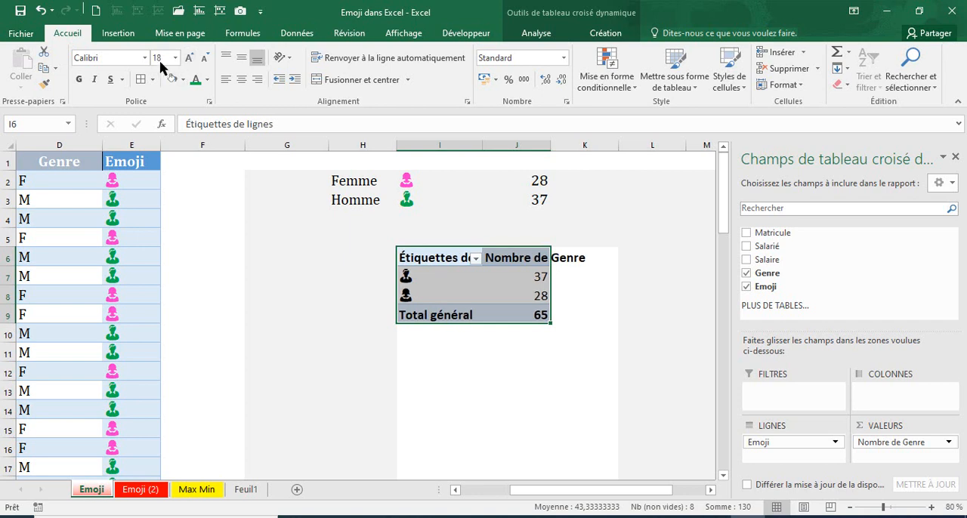
{"action": "left_click", "coordinate": [162, 57]}
{"action": "type", "text": "20"}
{"action": "key", "text": "Return"}
{"action": "left_click", "coordinate": [616, 341]}
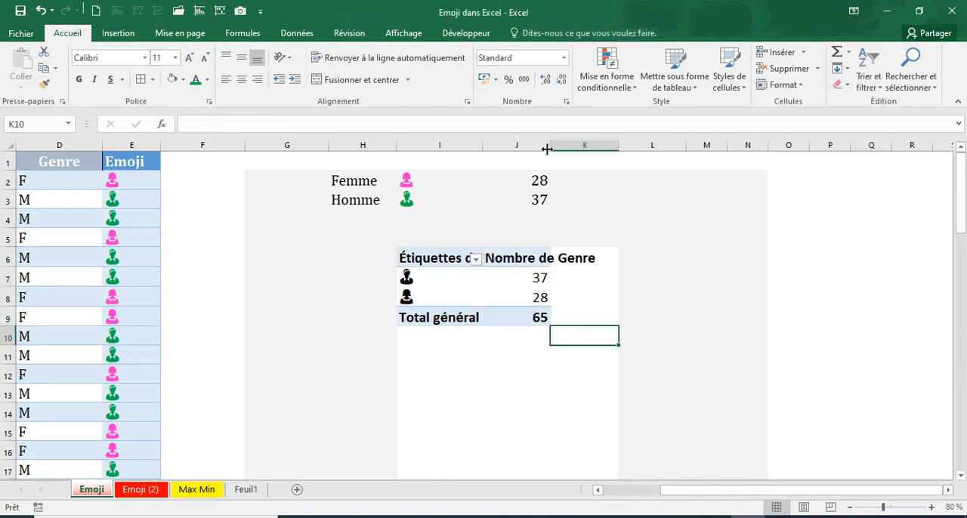
Autofit column J so the pivot table's Nombre de Genre header fits
{"action": "double_click", "coordinate": [547, 149]}
{"action": "left_click", "coordinate": [516, 286]}
{"action": "left_click", "coordinate": [493, 388]}
Insert a 3D pie chart based on the pivot table
{"action": "left_click", "coordinate": [546, 297]}
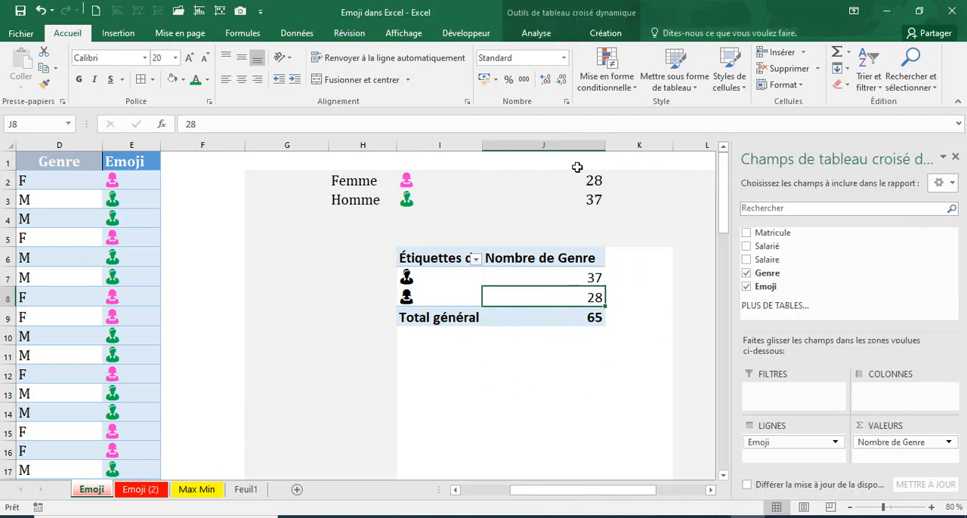
{"action": "left_click", "coordinate": [140, 34]}
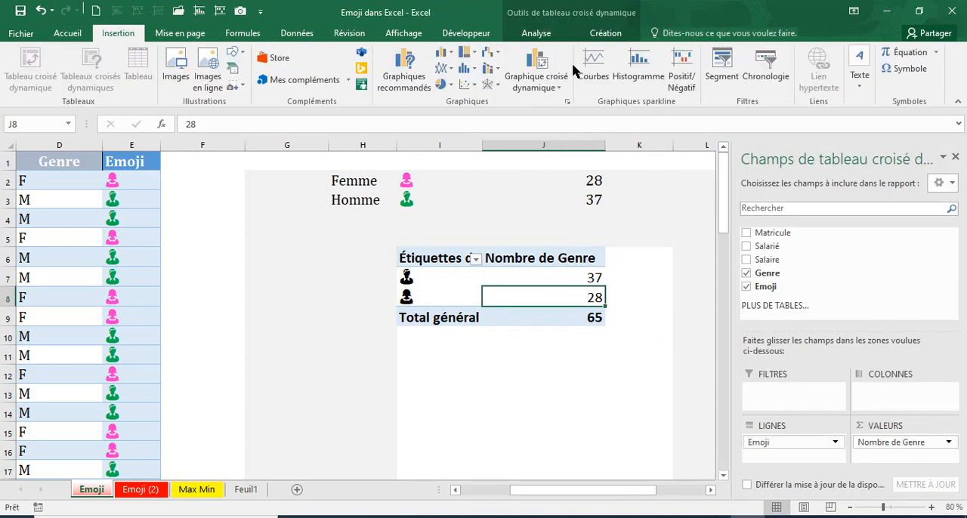
{"action": "left_click", "coordinate": [445, 85]}
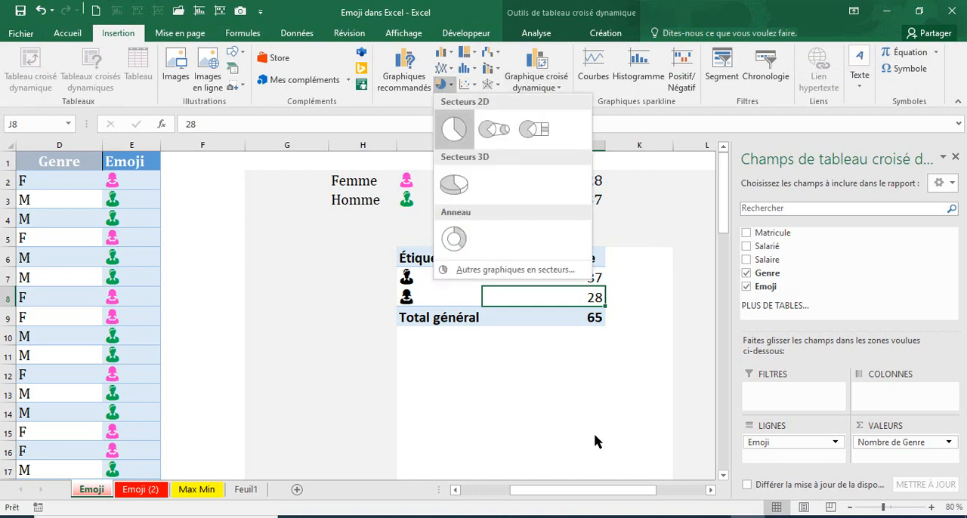
{"action": "left_click", "coordinate": [449, 183]}
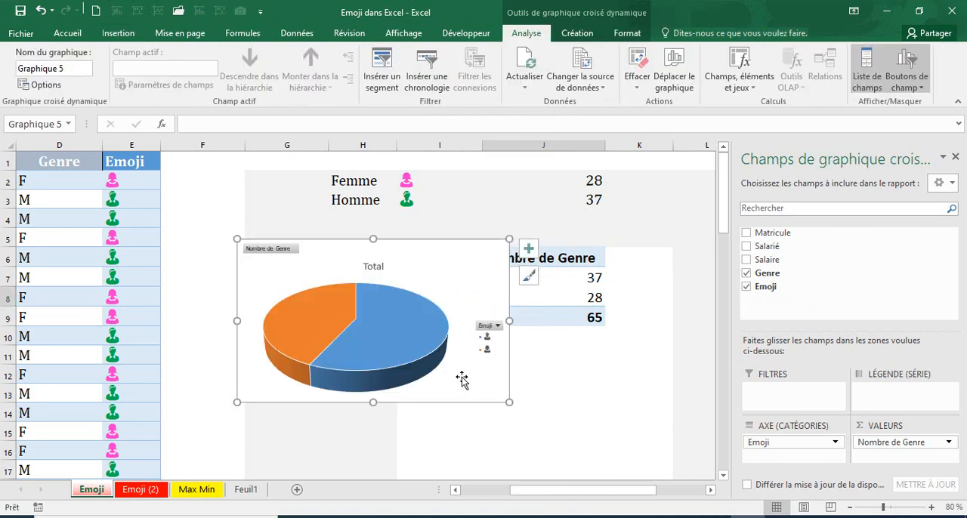
{"action": "left_click_drag", "start_coordinate": [608, 489], "coordinate": [602, 495]}
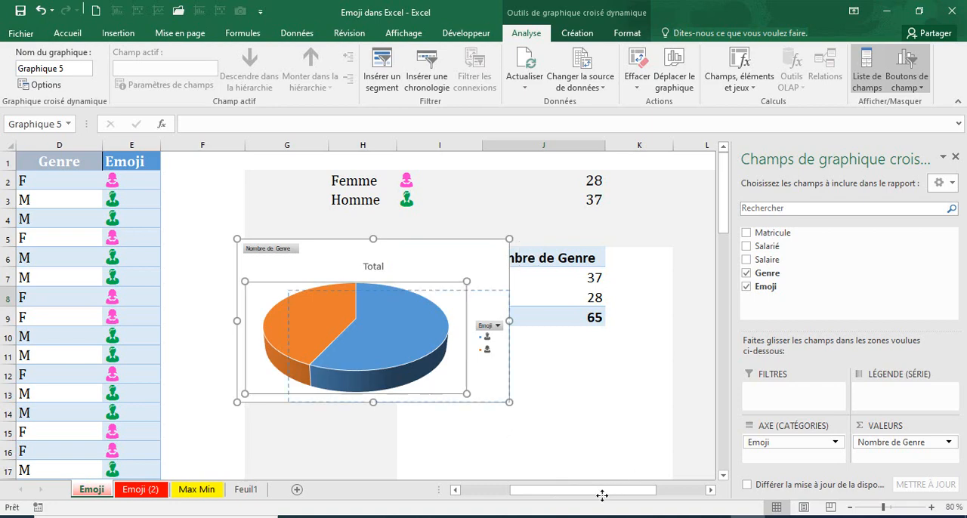
{"action": "left_click_drag", "start_coordinate": [596, 440], "coordinate": [597, 434]}
{"action": "left_click", "coordinate": [596, 434]}
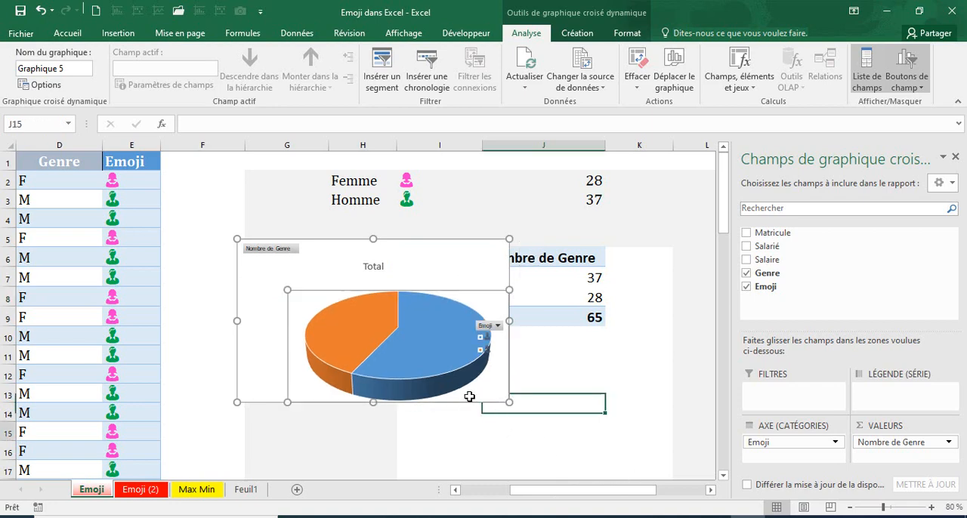
{"action": "left_click", "coordinate": [431, 328]}
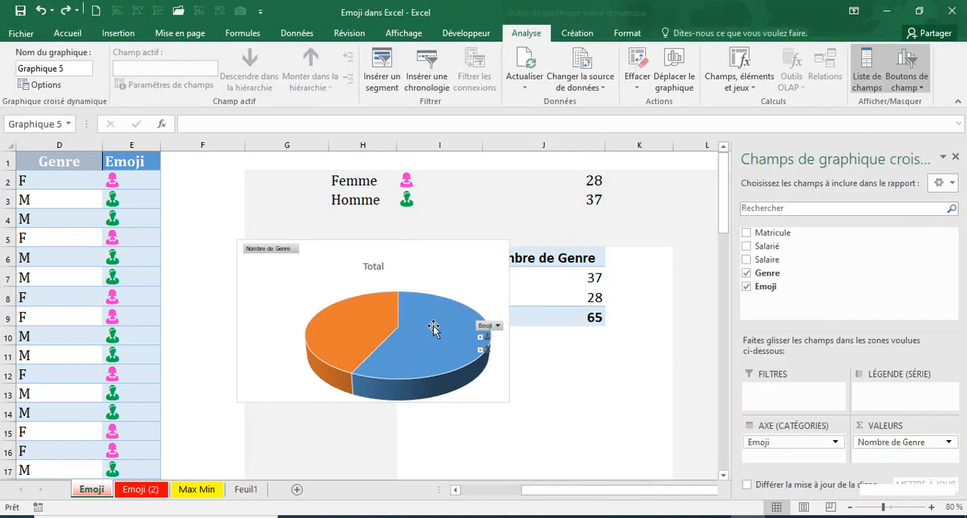
Move the pie chart below the pivot table, clear of its cells, and close the chart field list
{"action": "left_click_drag", "start_coordinate": [443, 240], "coordinate": [592, 455]}
{"action": "left_click_drag", "start_coordinate": [626, 408], "coordinate": [626, 408]}
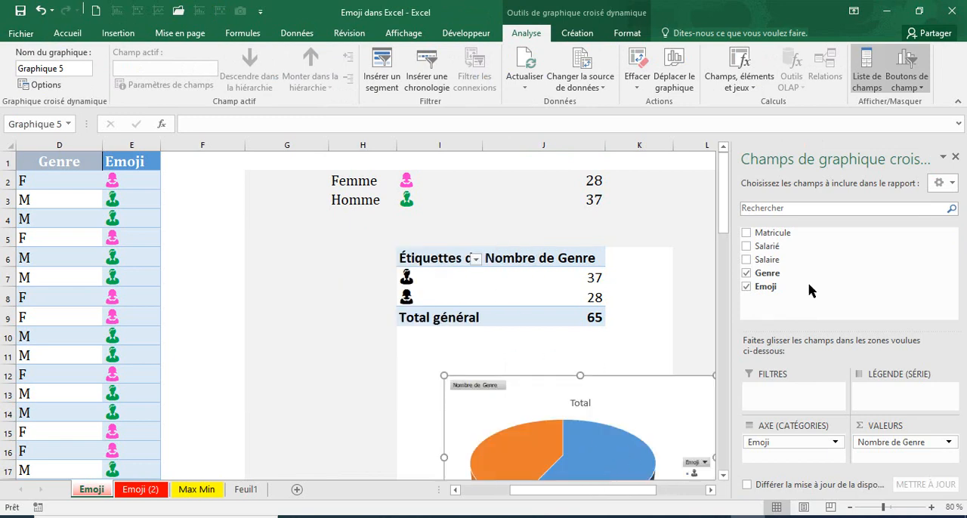
{"action": "left_click", "coordinate": [955, 158]}
{"action": "scroll", "coordinate": [703, 401], "scroll_direction": "down", "scroll_amount": 2}
{"action": "left_click_drag", "start_coordinate": [679, 287], "coordinate": [705, 264]}
Add data labels to the pie slices in the data callout style (Légende de données)
{"action": "left_click", "coordinate": [568, 324]}
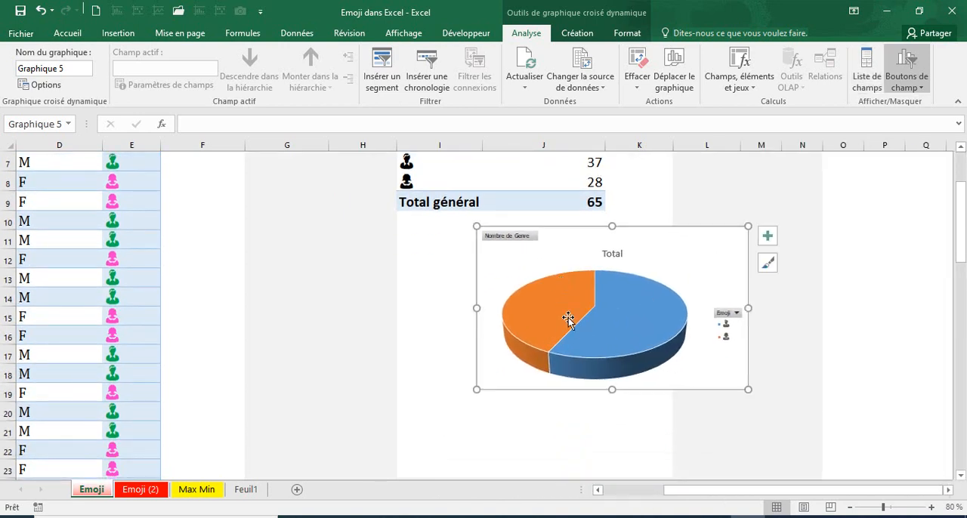
{"action": "left_click", "coordinate": [768, 235]}
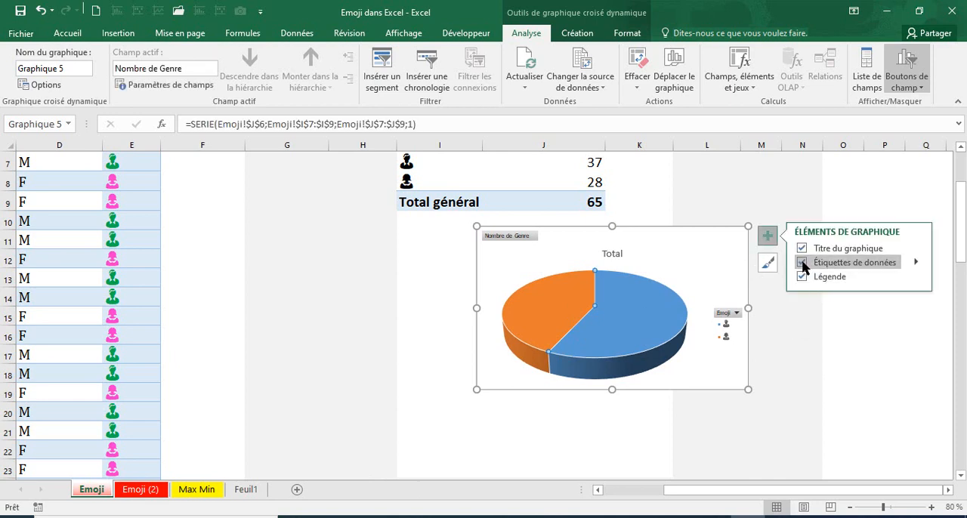
{"action": "left_click", "coordinate": [914, 262]}
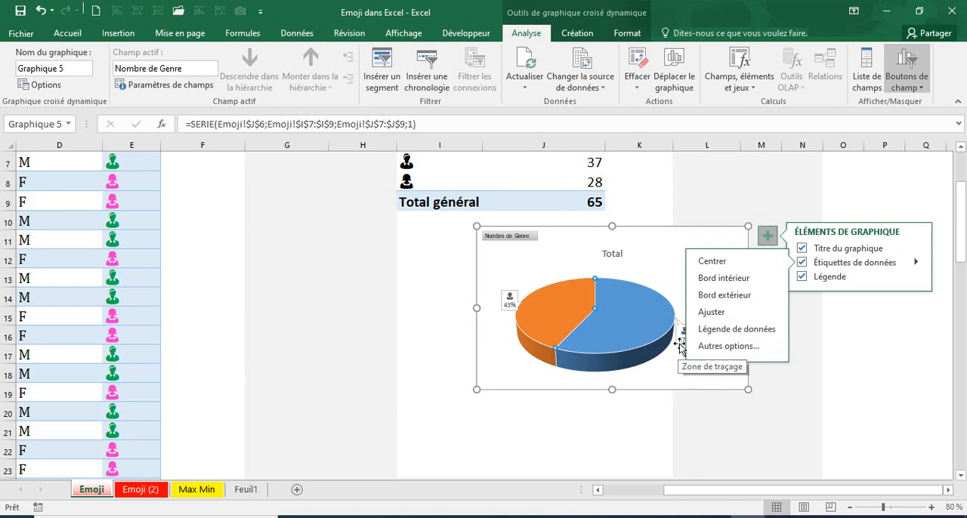
{"action": "left_click", "coordinate": [671, 407]}
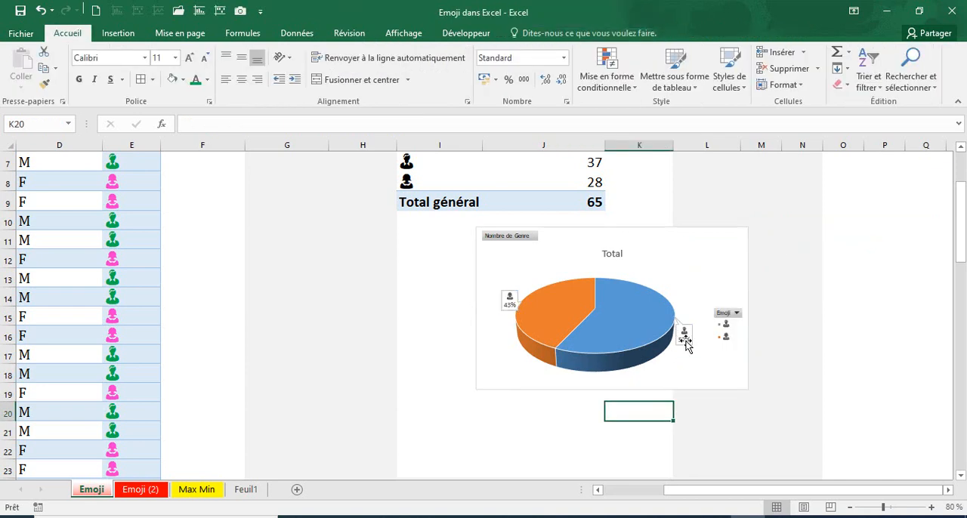
Format the pie's data labels to show the category name and value instead of the percentage
{"action": "left_click", "coordinate": [682, 342]}
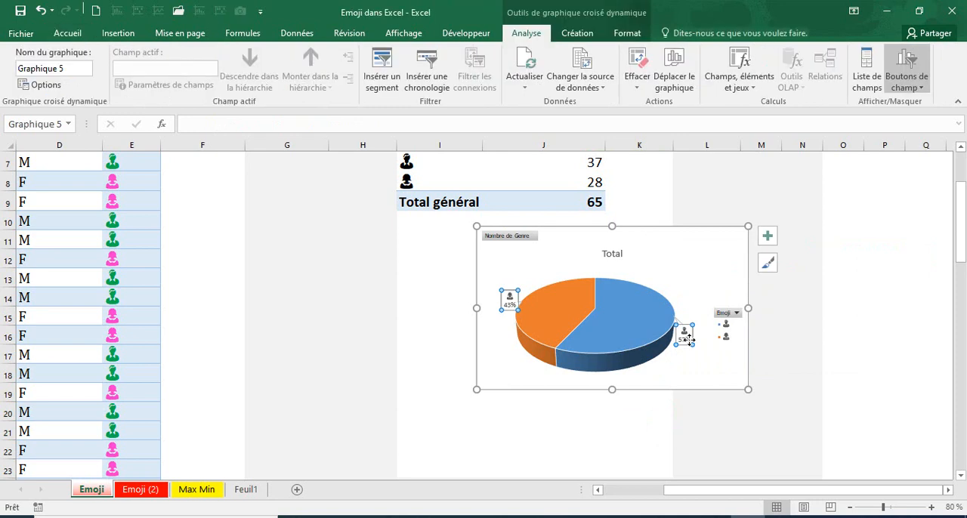
{"action": "right_click", "coordinate": [688, 338]}
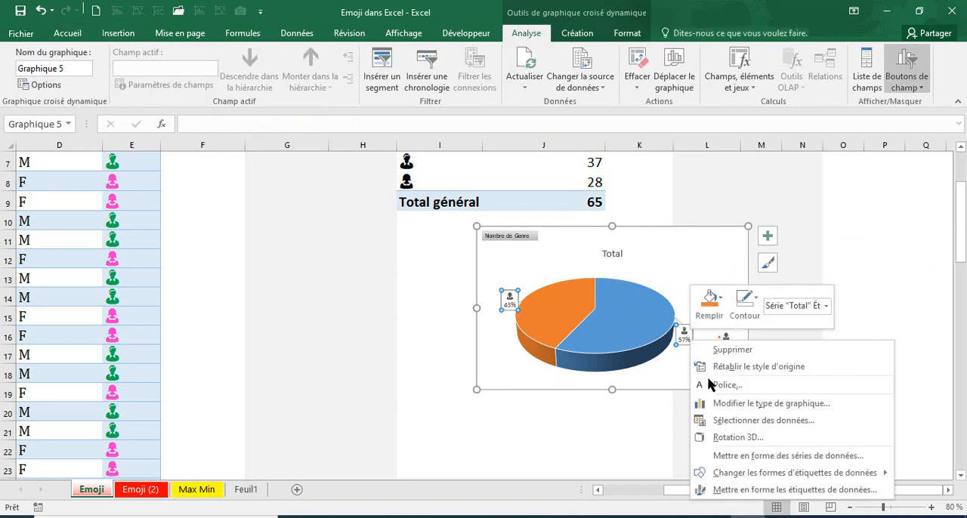
{"action": "left_click", "coordinate": [738, 491]}
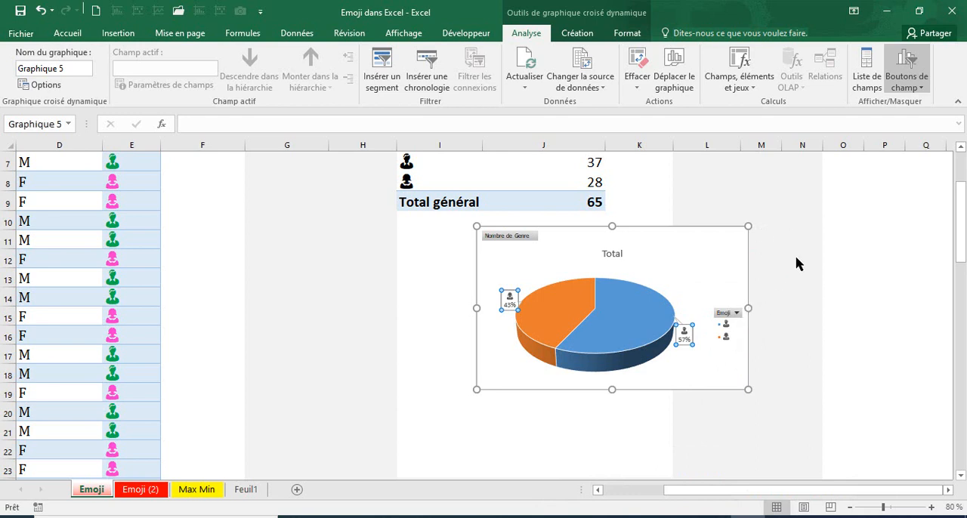
{"action": "left_click", "coordinate": [818, 335]}
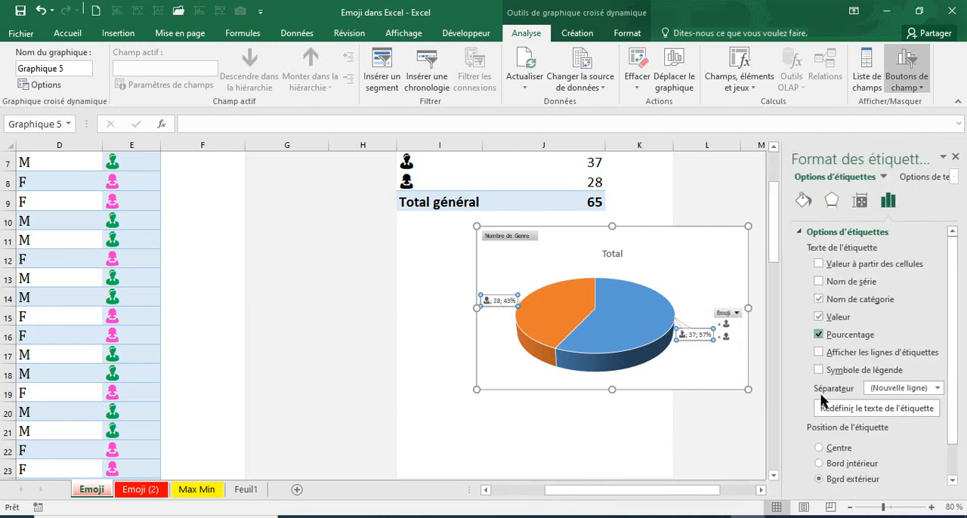
{"action": "left_click", "coordinate": [955, 158]}
{"action": "left_click", "coordinate": [611, 427]}
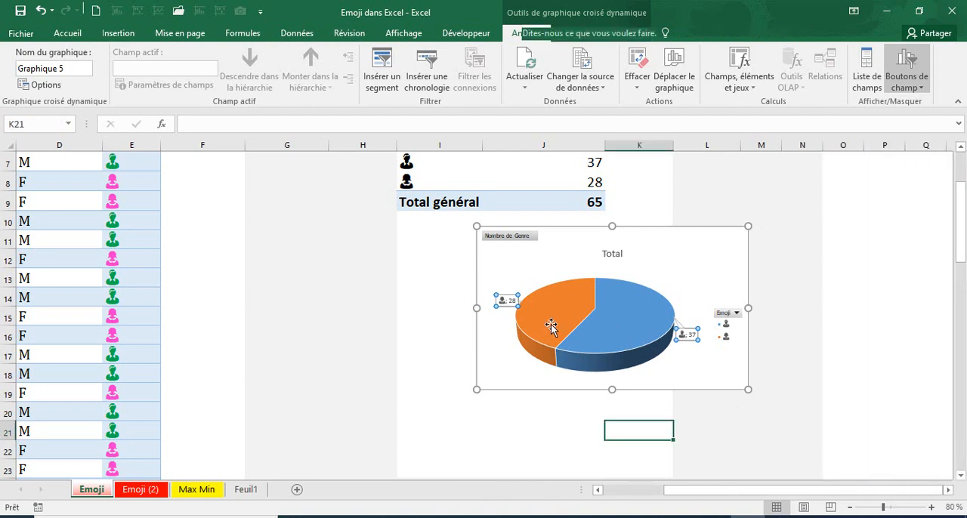
Pull the pie chart's orange and blue slices apart to leave a gap between them
{"action": "left_click", "coordinate": [569, 322]}
{"action": "left_click", "coordinate": [559, 320]}
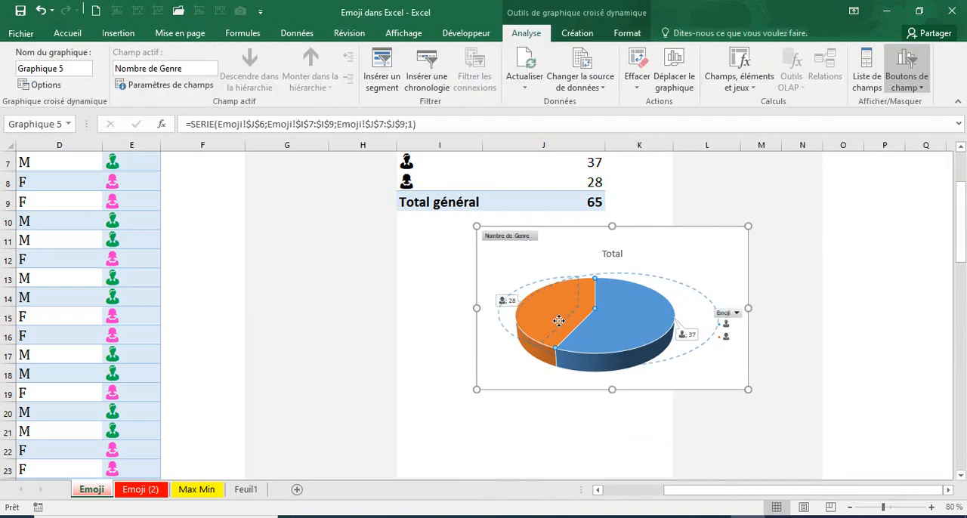
{"action": "left_click_drag", "start_coordinate": [573, 414], "coordinate": [573, 413]}
{"action": "left_click_drag", "start_coordinate": [595, 324], "coordinate": [584, 398]}
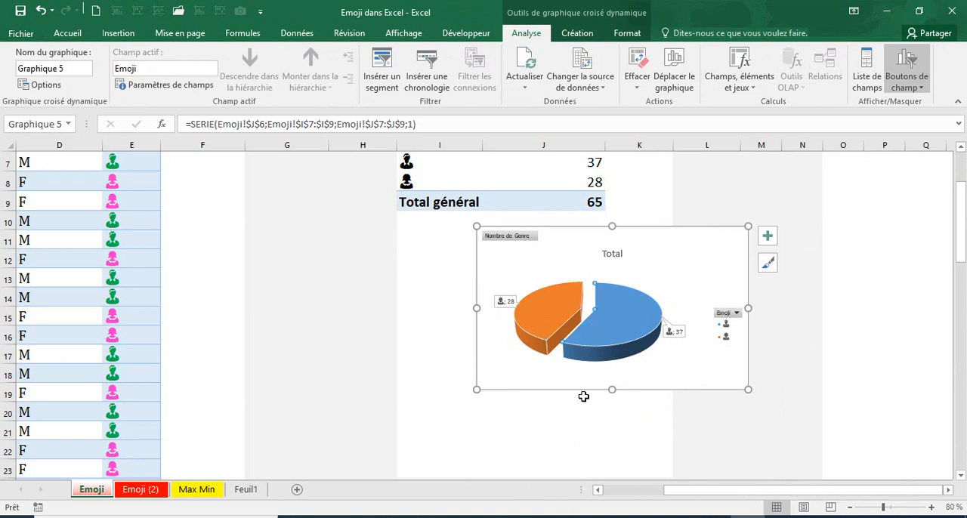
{"action": "left_click", "coordinate": [515, 412]}
Enlarge the pie chart slightly and move it further right below the pivot table
{"action": "left_click", "coordinate": [505, 302]}
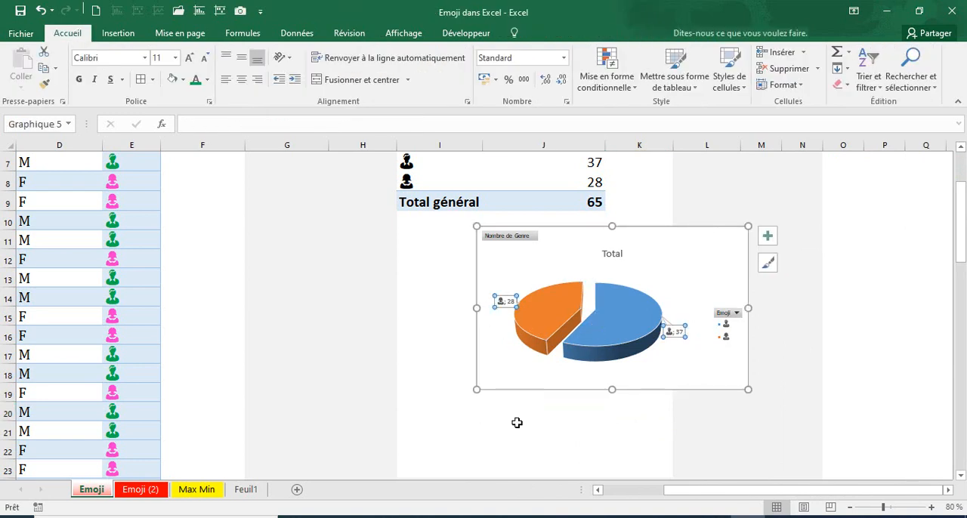
{"action": "left_click_drag", "start_coordinate": [477, 390], "coordinate": [446, 397]}
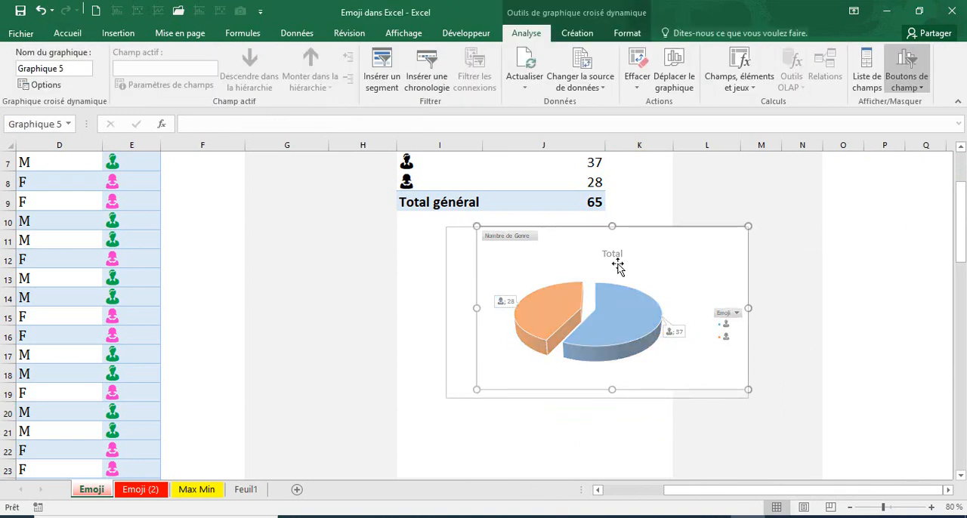
{"action": "left_click_drag", "start_coordinate": [655, 228], "coordinate": [739, 244]}
{"action": "left_click", "coordinate": [555, 417]}
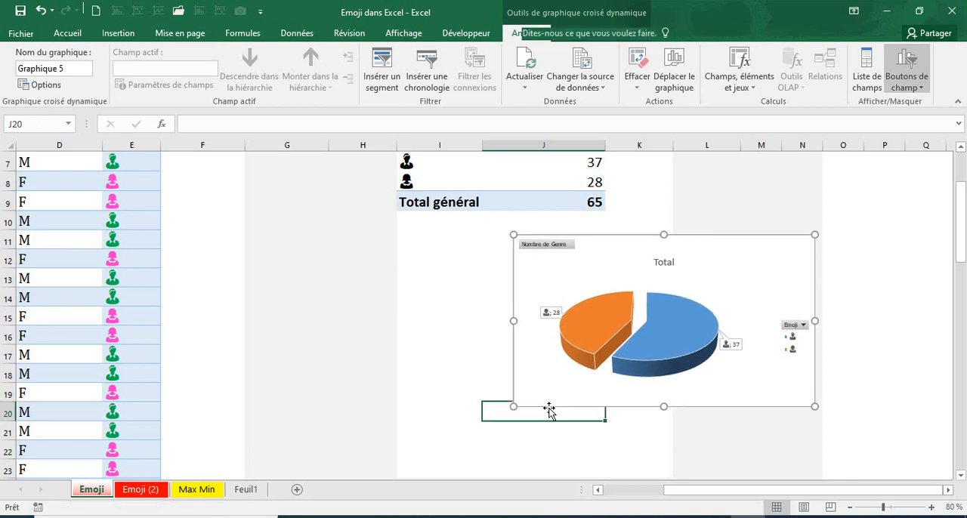
Change the Genre value in cell D4 to F and check the row's emoji and the Femme count formula
{"action": "scroll", "coordinate": [306, 373], "scroll_direction": "up", "scroll_amount": 2}
{"action": "scroll", "coordinate": [542, 352], "scroll_direction": "left", "scroll_amount": 3}
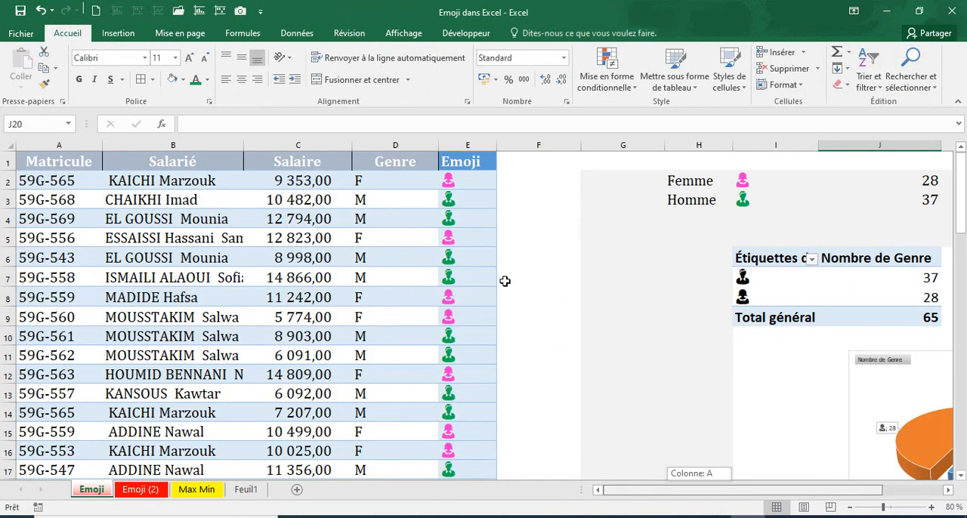
{"action": "left_click", "coordinate": [368, 220]}
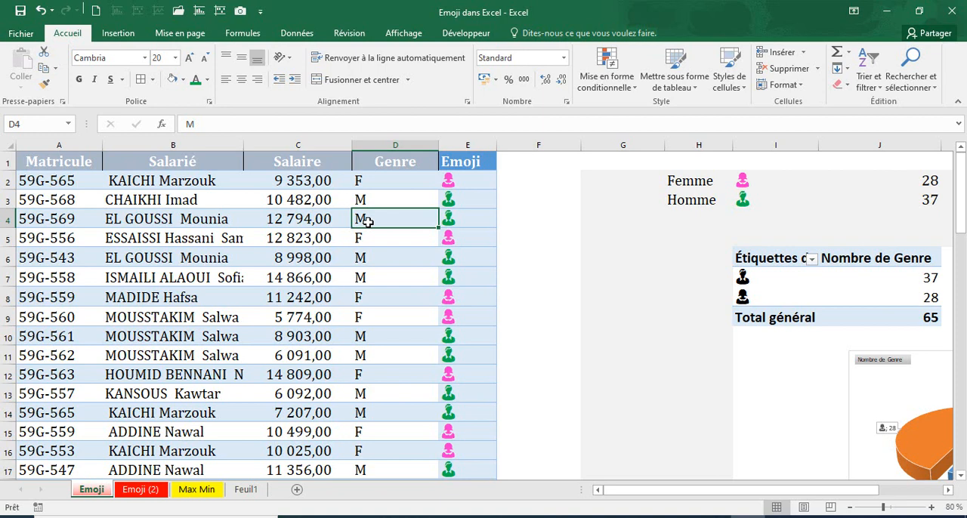
{"action": "type", "text": "f"}
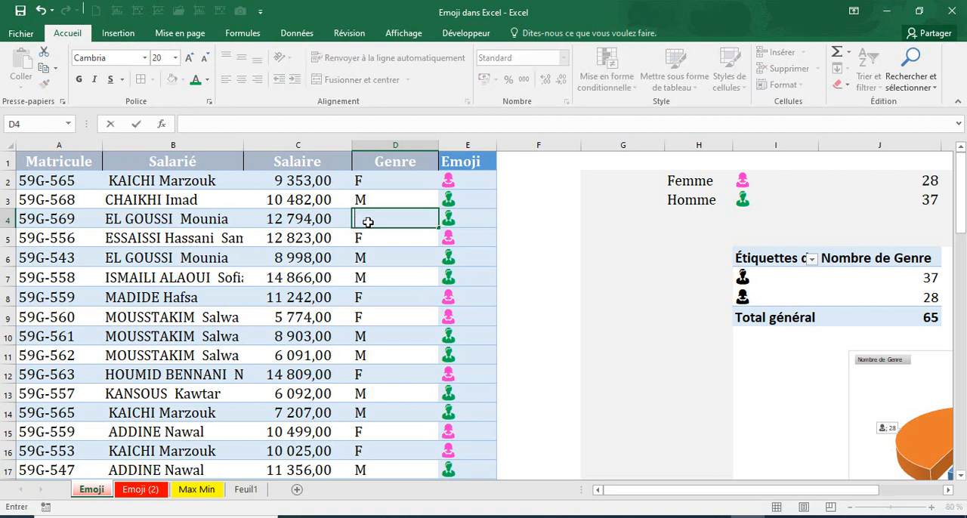
{"action": "key", "text": "Return"}
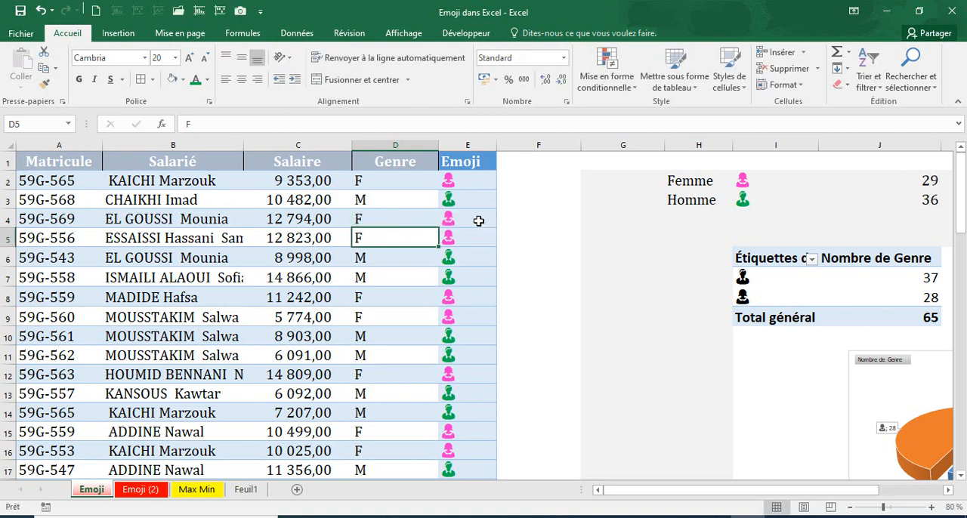
{"action": "key", "text": "Up"}
{"action": "key", "text": "Right"}
{"action": "left_click", "coordinate": [930, 181]}
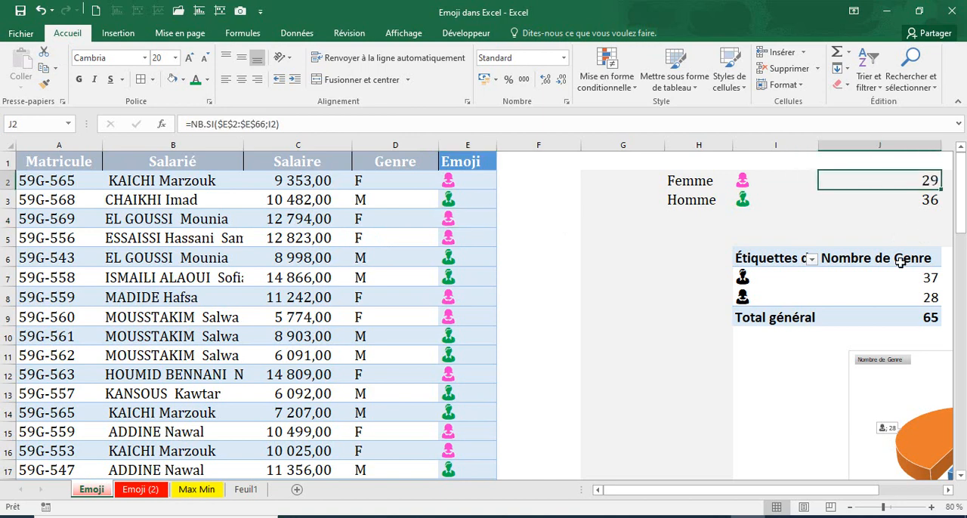
Set the Genre value in cell D6 to F
{"action": "left_click", "coordinate": [362, 257]}
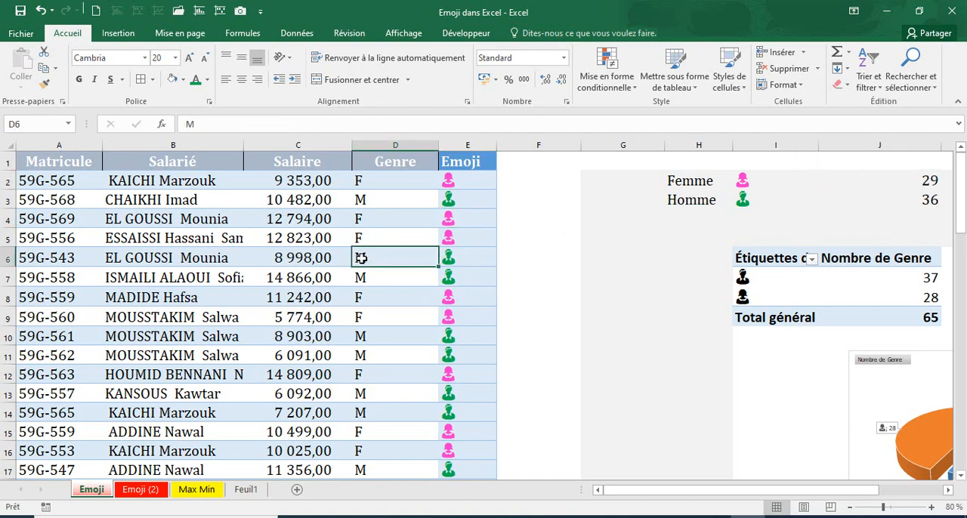
{"action": "type", "text": "F"}
{"action": "key", "text": "Return"}
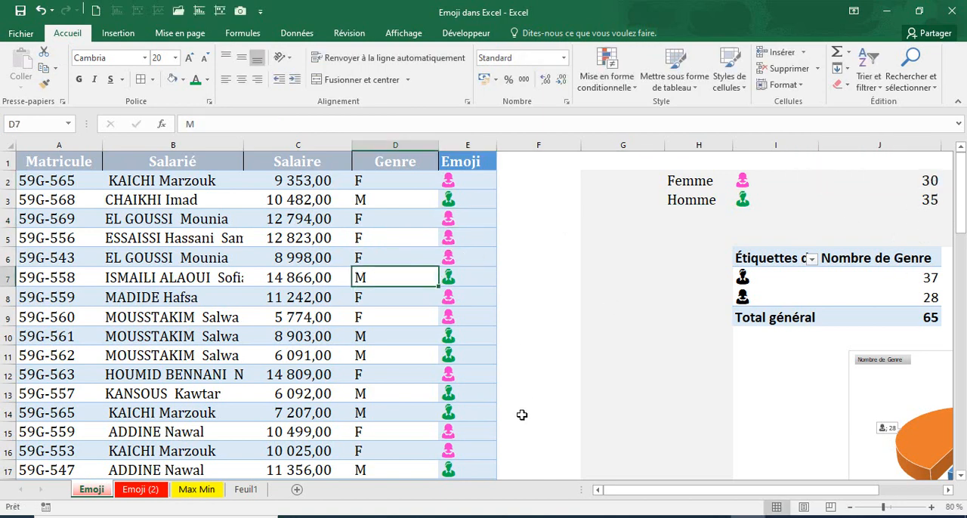
Refresh the pivot table so it and the pie chart pick up the changed gender values
{"action": "left_click", "coordinate": [528, 431]}
{"action": "left_click_drag", "start_coordinate": [755, 491], "coordinate": [808, 491]}
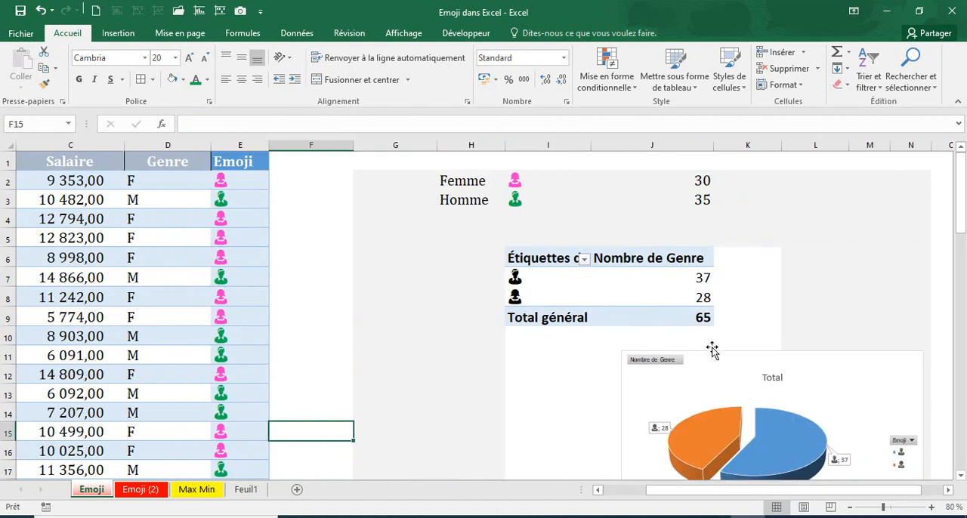
{"action": "left_click", "coordinate": [702, 292]}
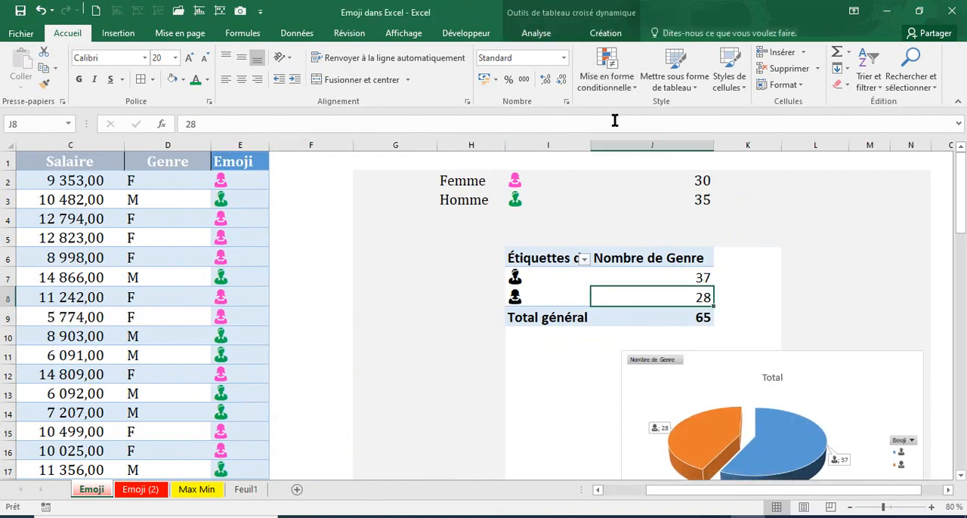
{"action": "left_click", "coordinate": [539, 34]}
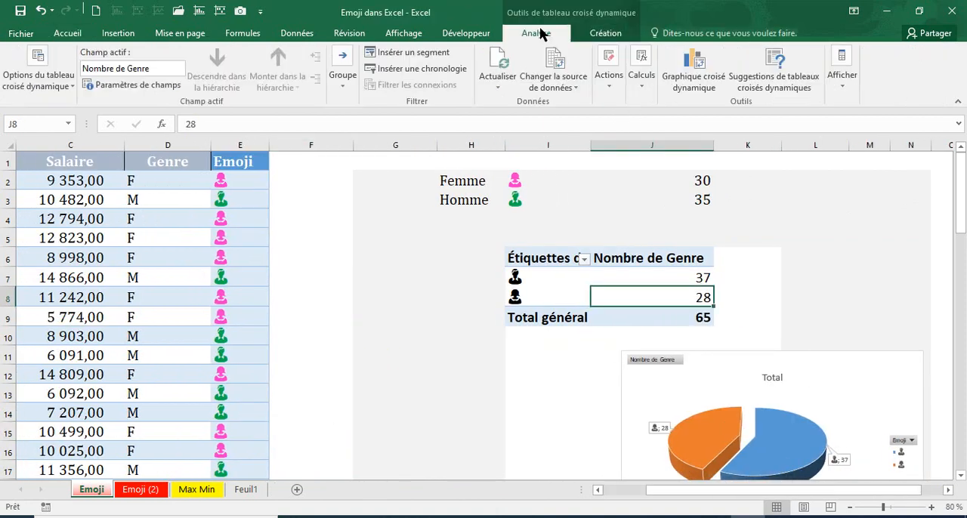
{"action": "left_click", "coordinate": [497, 86]}
{"action": "left_click", "coordinate": [510, 121]}
Insert a 2D clustered column chart (Histogramme 2D) based on the pivot table
{"action": "left_click", "coordinate": [571, 399]}
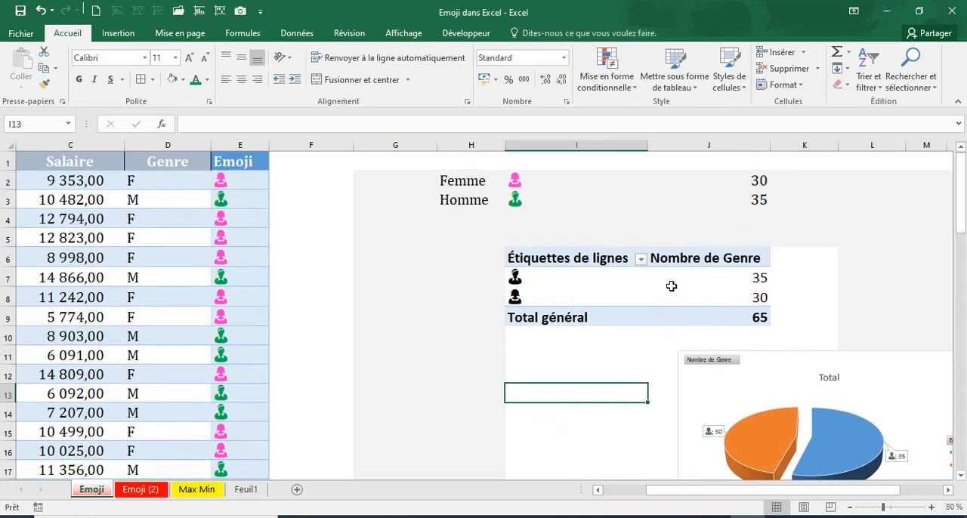
{"action": "left_click", "coordinate": [672, 287]}
{"action": "left_click", "coordinate": [636, 76]}
{"action": "left_click", "coordinate": [118, 35]}
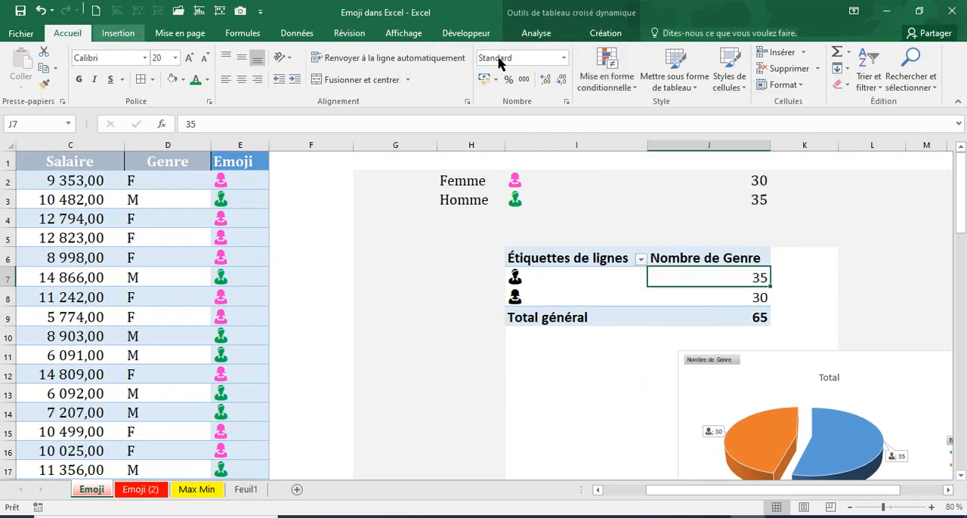
{"action": "left_click", "coordinate": [118, 33]}
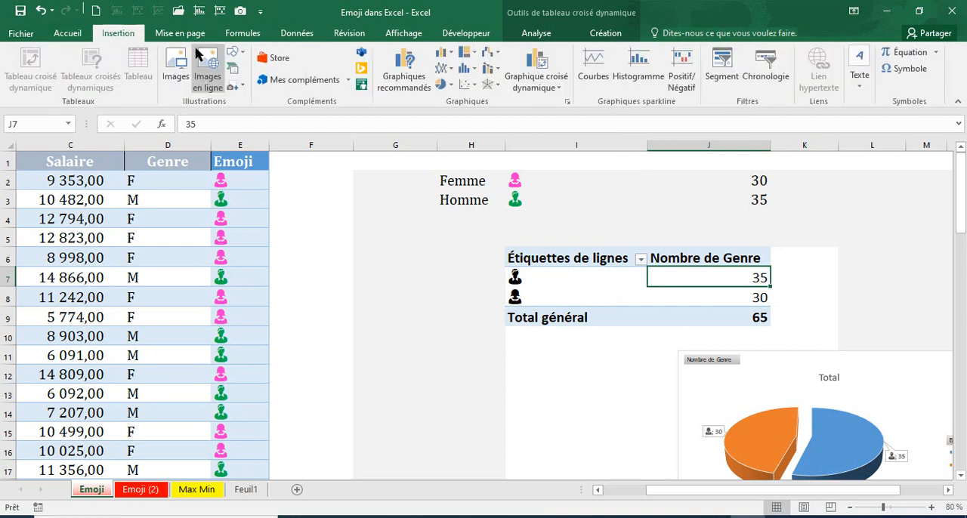
{"action": "left_click", "coordinate": [447, 56]}
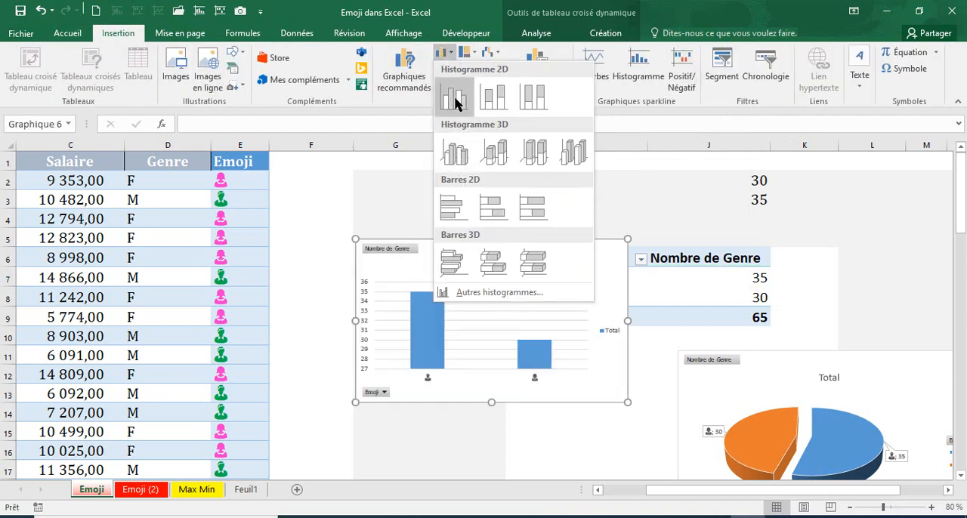
{"action": "left_click", "coordinate": [453, 98]}
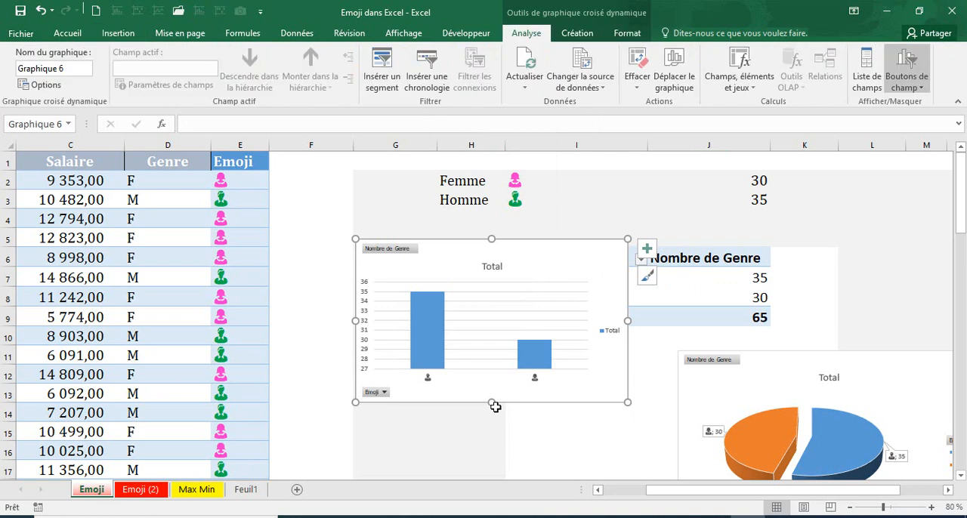
Enlarge the column chart and move it below the pivot table, next to the pie chart
{"action": "left_click_drag", "start_coordinate": [499, 408], "coordinate": [536, 411]}
{"action": "left_click_drag", "start_coordinate": [662, 413], "coordinate": [666, 431]}
{"action": "left_click_drag", "start_coordinate": [374, 428], "coordinate": [373, 427]}
{"action": "left_click_drag", "start_coordinate": [520, 248], "coordinate": [799, 427]}
{"action": "left_click", "coordinate": [592, 471]}
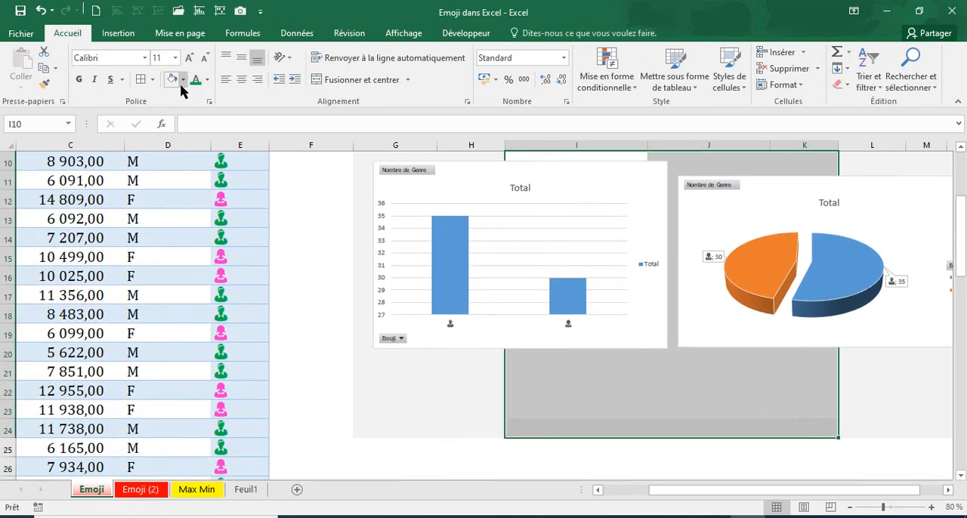
Fill the cells behind the charts (I10:K24) and the blank cells beside the pivot table (K6:K9) with light grey
{"action": "left_click", "coordinate": [172, 79]}
{"action": "left_click", "coordinate": [469, 427]}
{"action": "scroll", "coordinate": [462, 399], "scroll_direction": "up", "scroll_amount": 3}
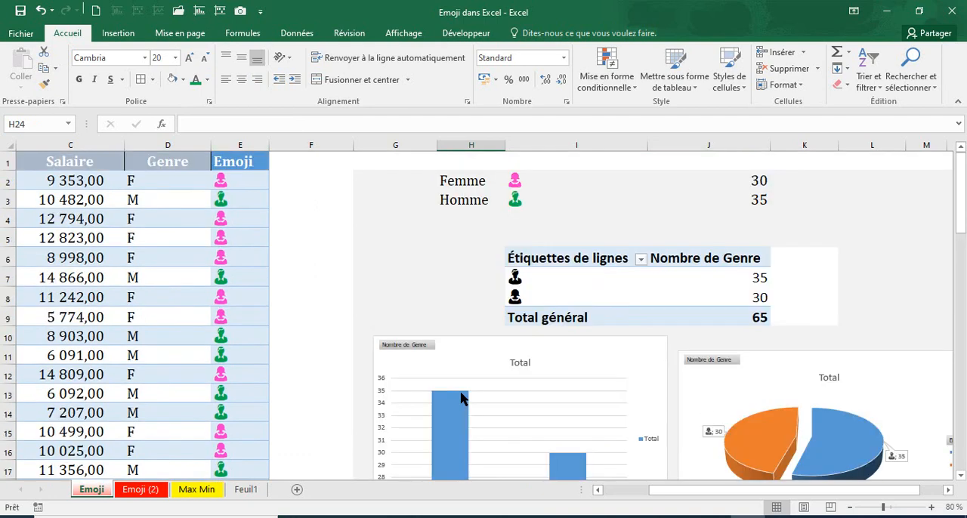
{"action": "left_click_drag", "start_coordinate": [777, 259], "coordinate": [799, 311]}
{"action": "left_click", "coordinate": [173, 80]}
{"action": "left_click", "coordinate": [421, 234]}
Fill the Femme and Homme count cells H2:J3 with white
{"action": "left_click_drag", "start_coordinate": [442, 185], "coordinate": [721, 204]}
{"action": "left_click", "coordinate": [172, 79]}
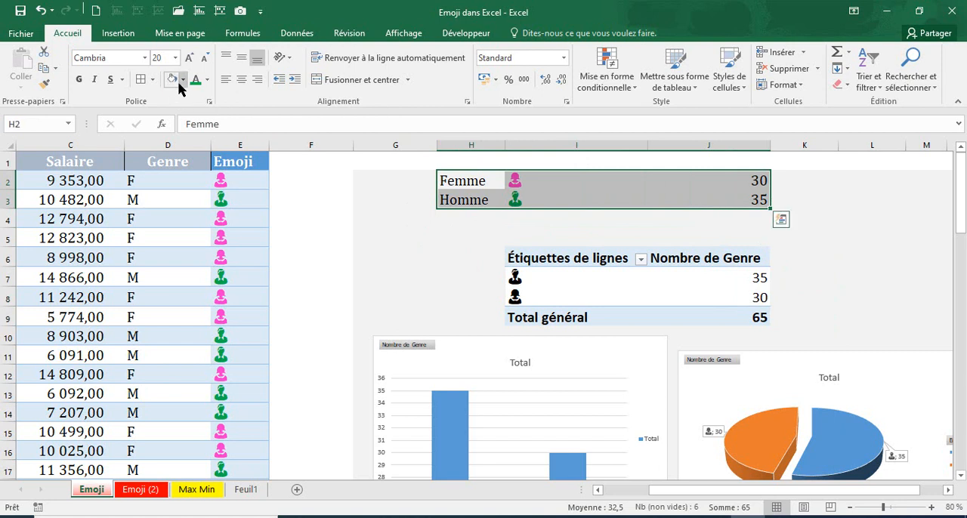
{"action": "left_click", "coordinate": [370, 253]}
{"action": "left_click_drag", "start_coordinate": [445, 185], "coordinate": [699, 205]}
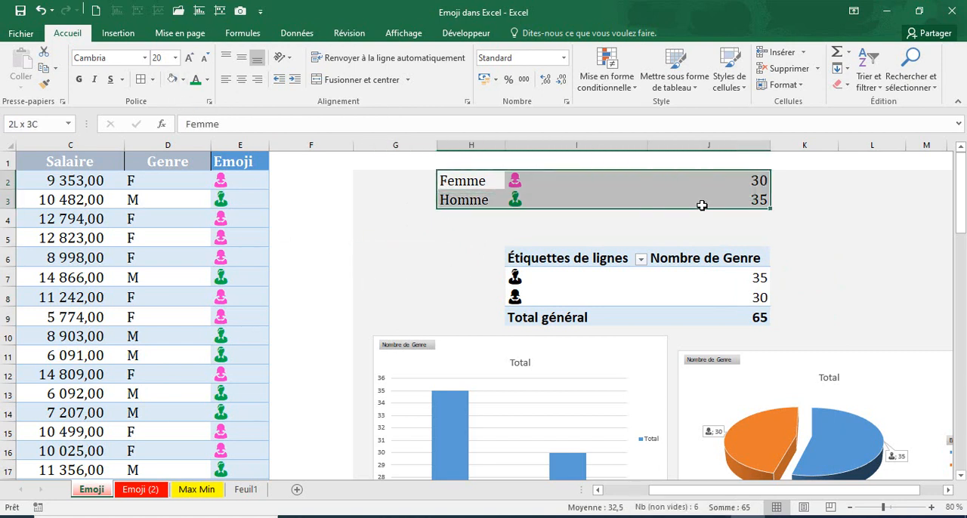
{"action": "left_click", "coordinate": [182, 79]}
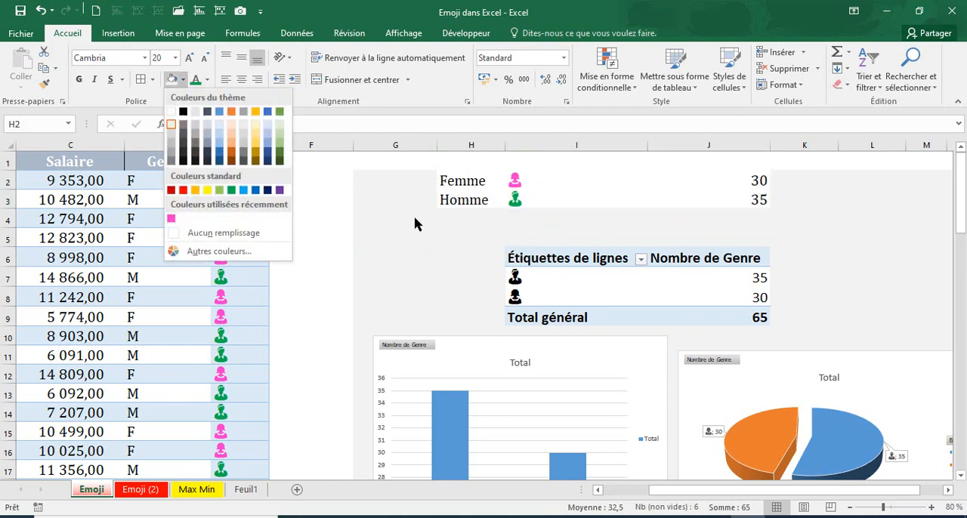
{"action": "left_click", "coordinate": [358, 179]}
{"action": "left_click", "coordinate": [461, 252]}
{"action": "left_click_drag", "start_coordinate": [475, 183], "coordinate": [733, 209]}
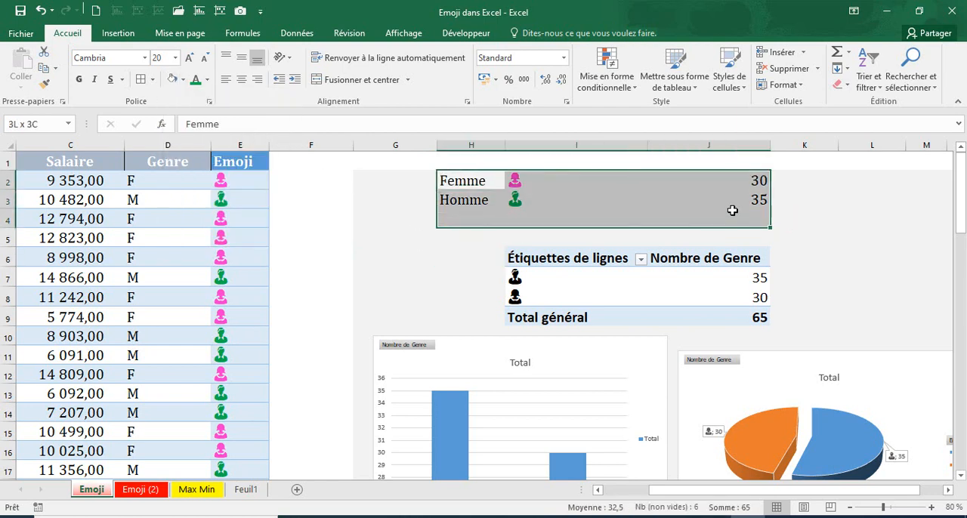
{"action": "left_click", "coordinate": [183, 83]}
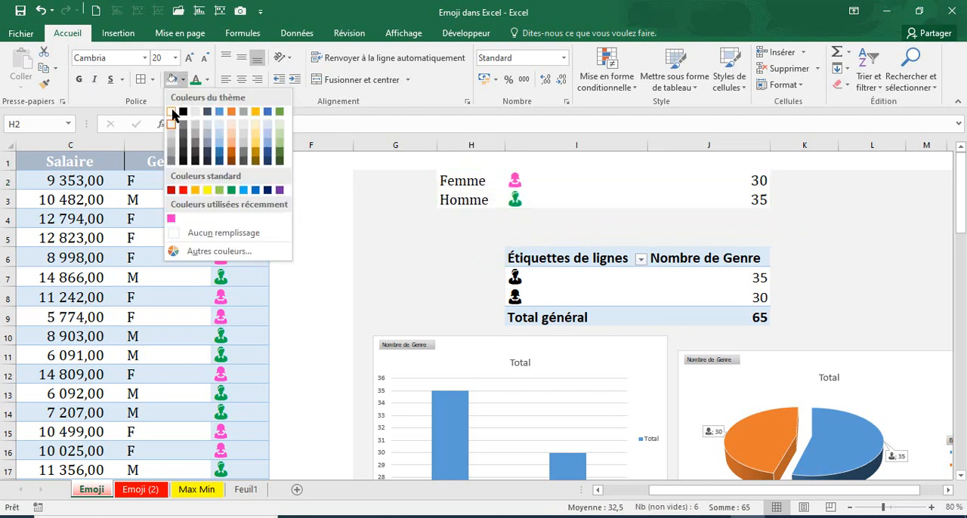
{"action": "left_click", "coordinate": [177, 113]}
{"action": "left_click", "coordinate": [488, 224]}
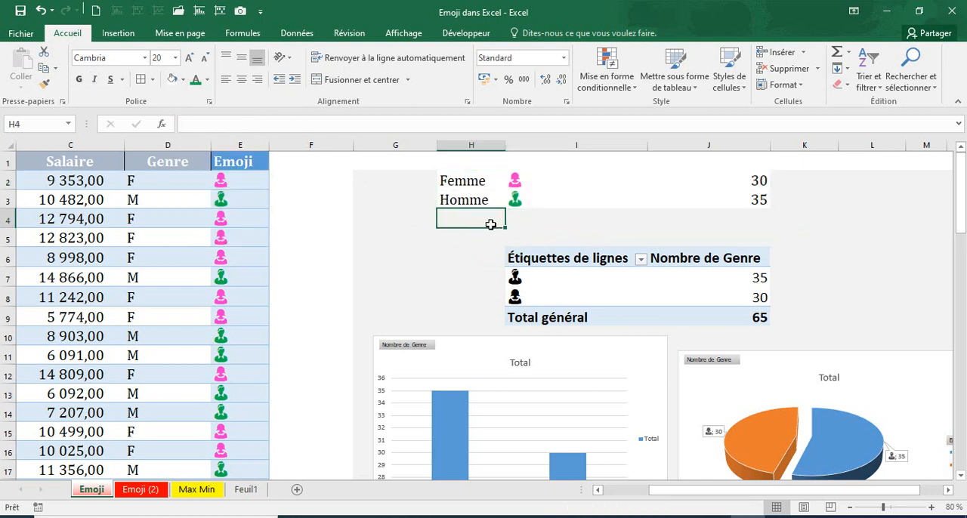
Enlarge the column chart from its lower-left corner toward the employee table
{"action": "scroll", "coordinate": [582, 305], "scroll_direction": "down", "scroll_amount": 3}
{"action": "left_click", "coordinate": [567, 315]}
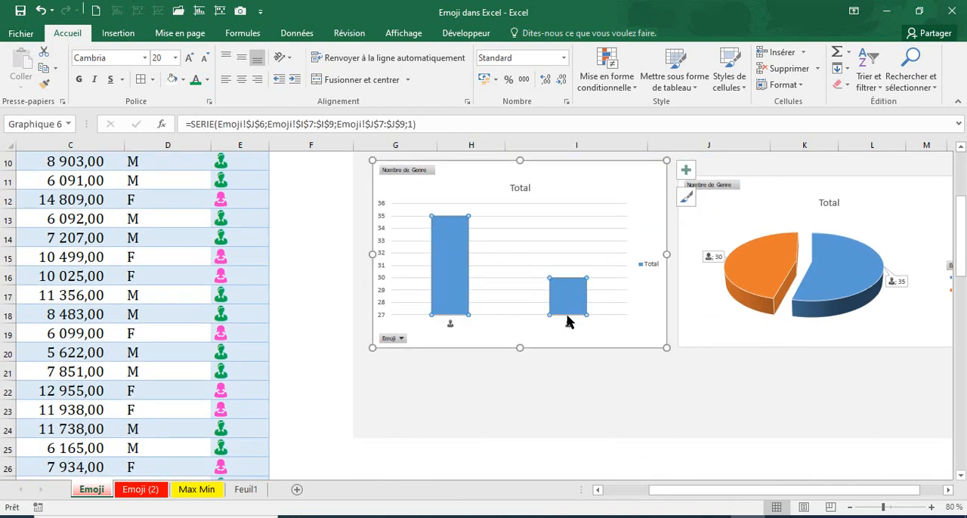
{"action": "left_click_drag", "start_coordinate": [372, 347], "coordinate": [463, 368]}
{"action": "left_click", "coordinate": [567, 317]}
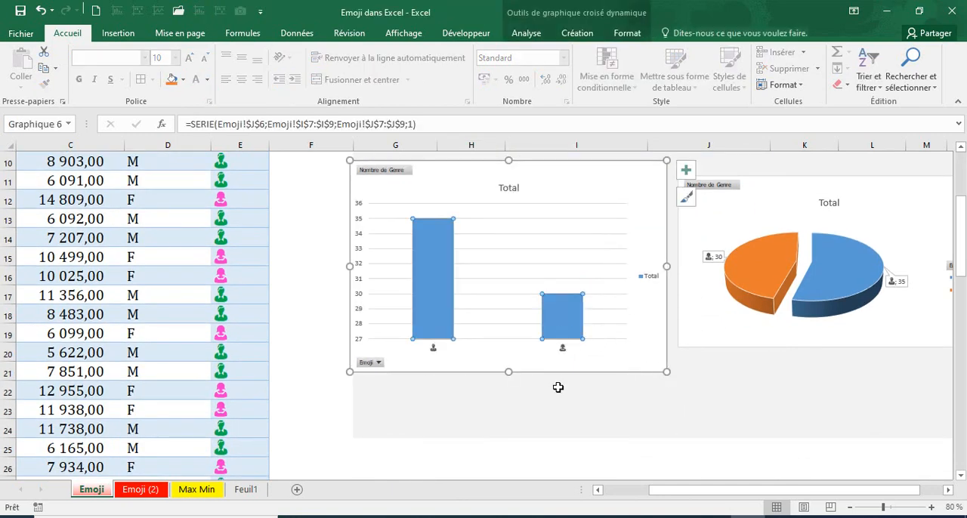
Fill only the taller column of the column chart with the standard green
{"action": "left_click", "coordinate": [439, 299]}
{"action": "double_click", "coordinate": [414, 267]}
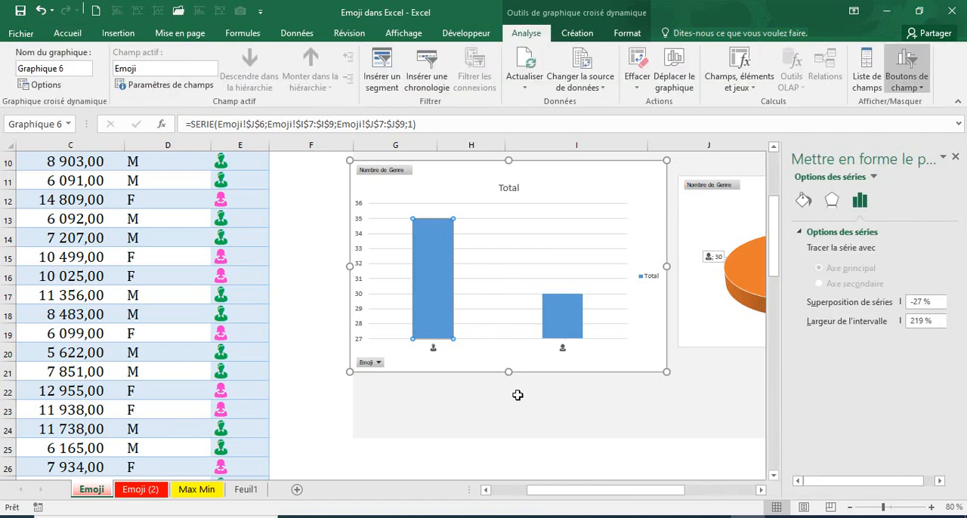
{"action": "left_click", "coordinate": [518, 392]}
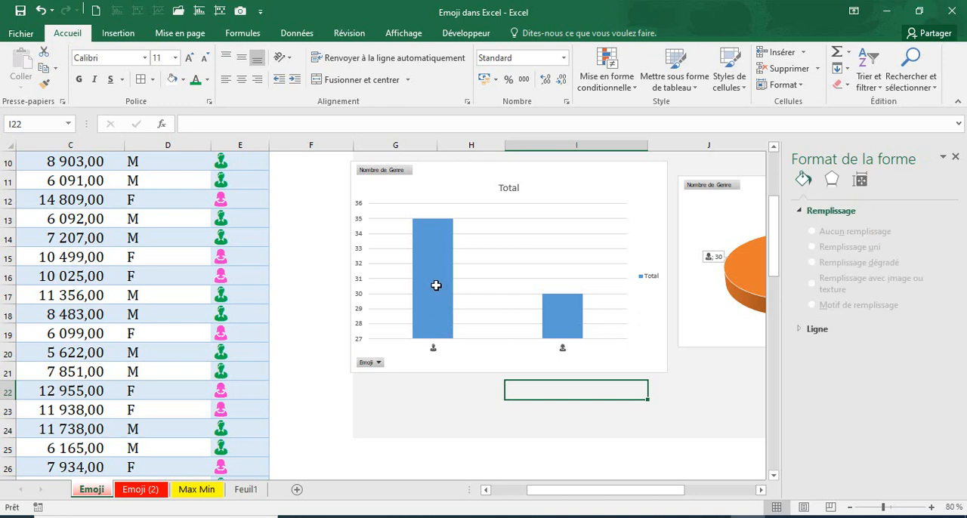
{"action": "left_click", "coordinate": [436, 285]}
{"action": "left_click", "coordinate": [558, 310]}
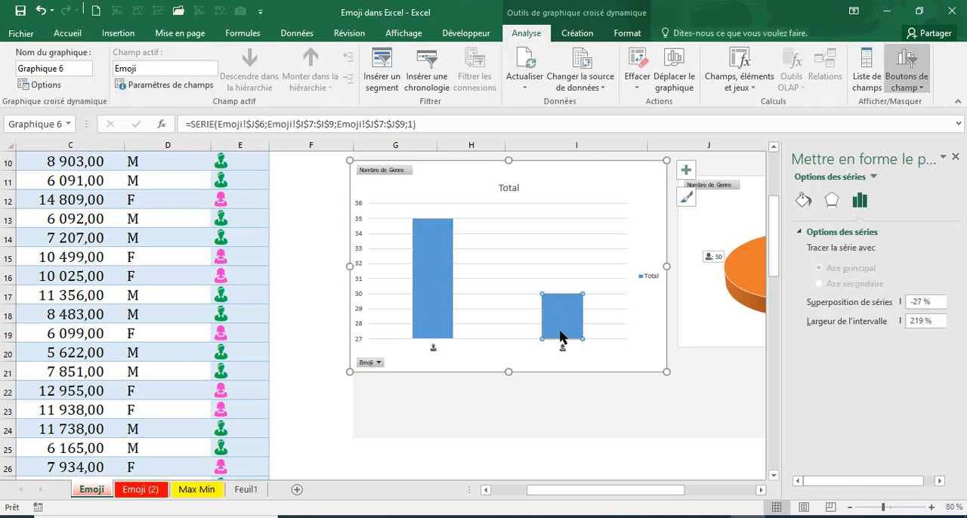
{"action": "left_click", "coordinate": [443, 409]}
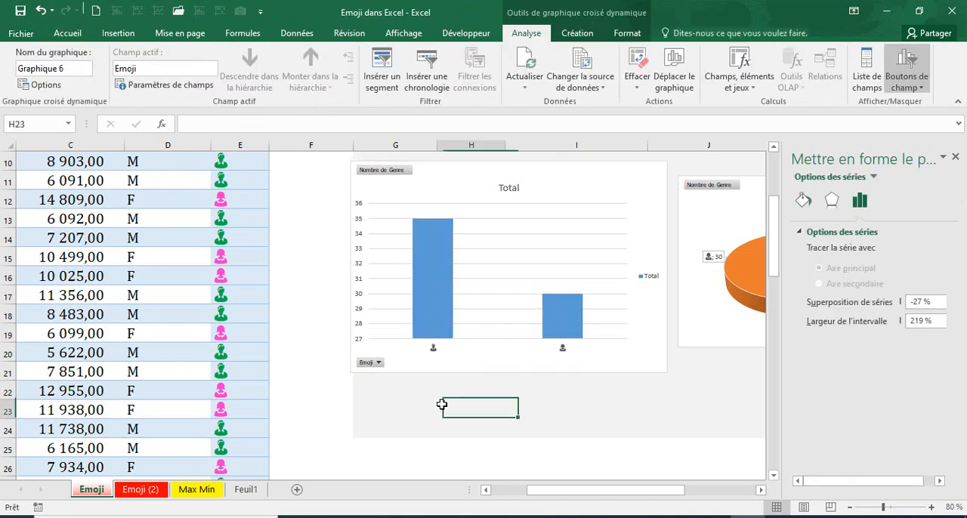
{"action": "left_click", "coordinate": [437, 297]}
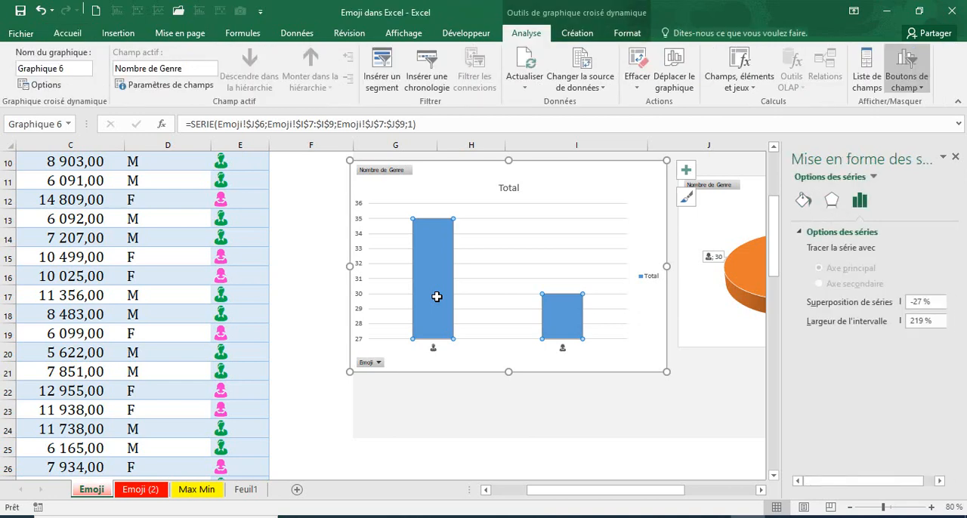
{"action": "left_click", "coordinate": [437, 297]}
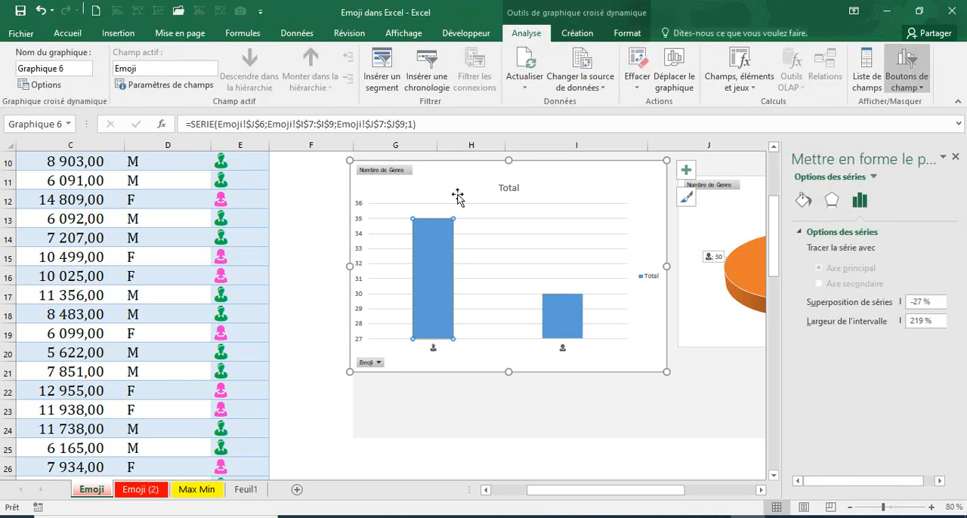
{"action": "left_click", "coordinate": [806, 202]}
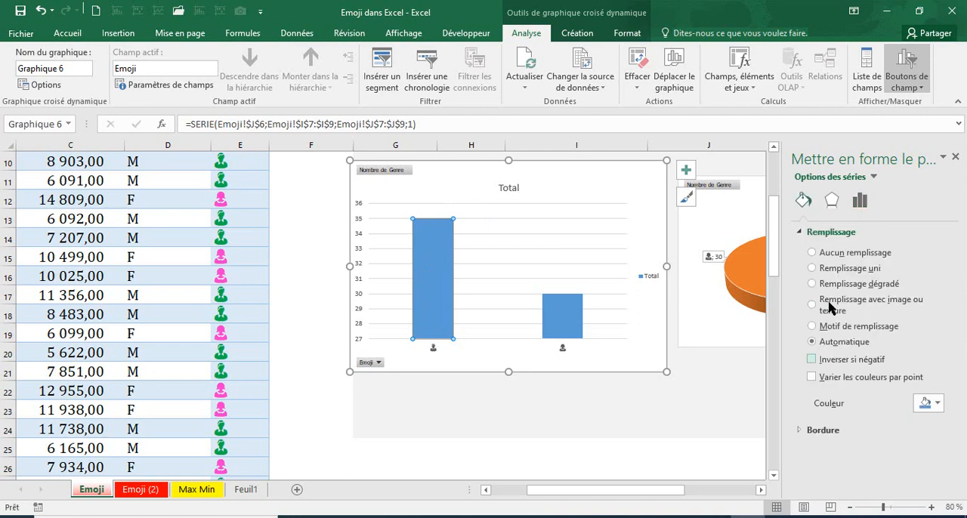
{"action": "left_click", "coordinate": [935, 404]}
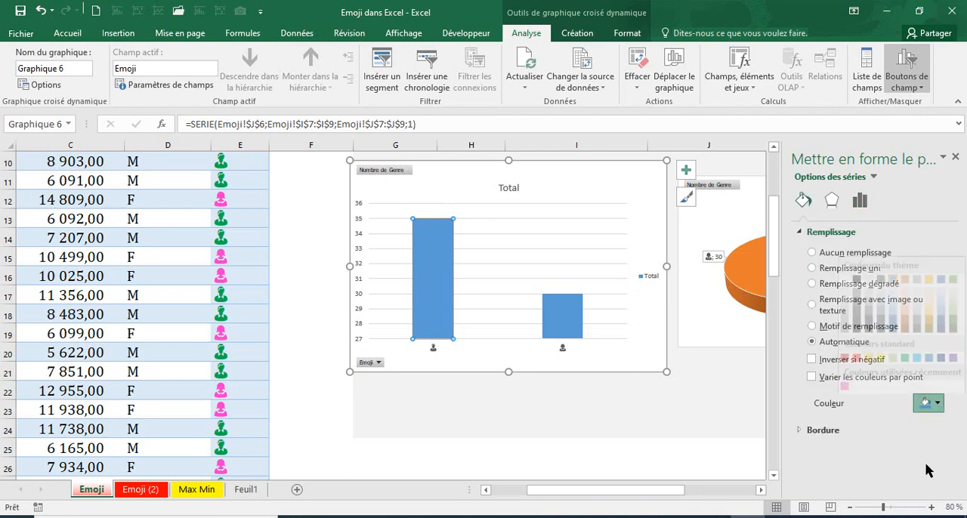
{"action": "left_click", "coordinate": [904, 345]}
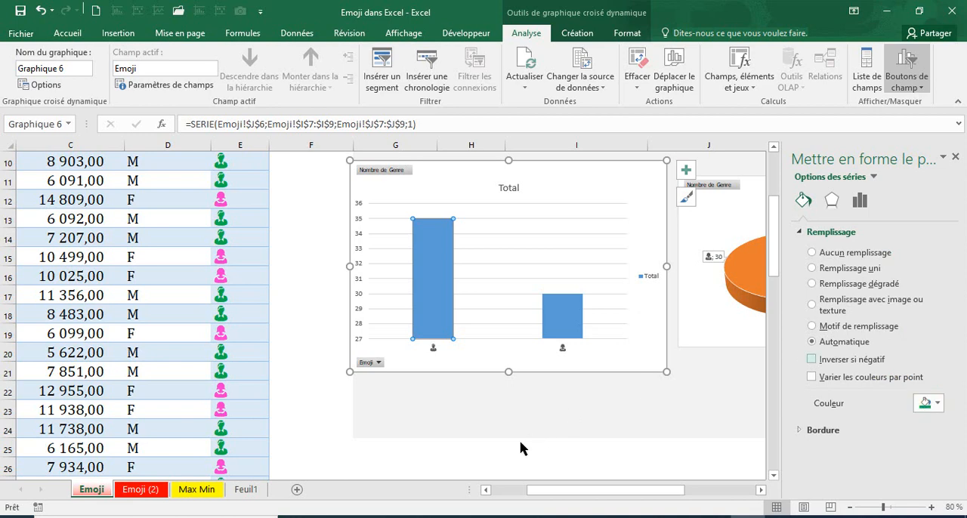
{"action": "left_click", "coordinate": [519, 445]}
Fill the column chart's series with the recently used pink and close the formatting pane
{"action": "left_click", "coordinate": [572, 318]}
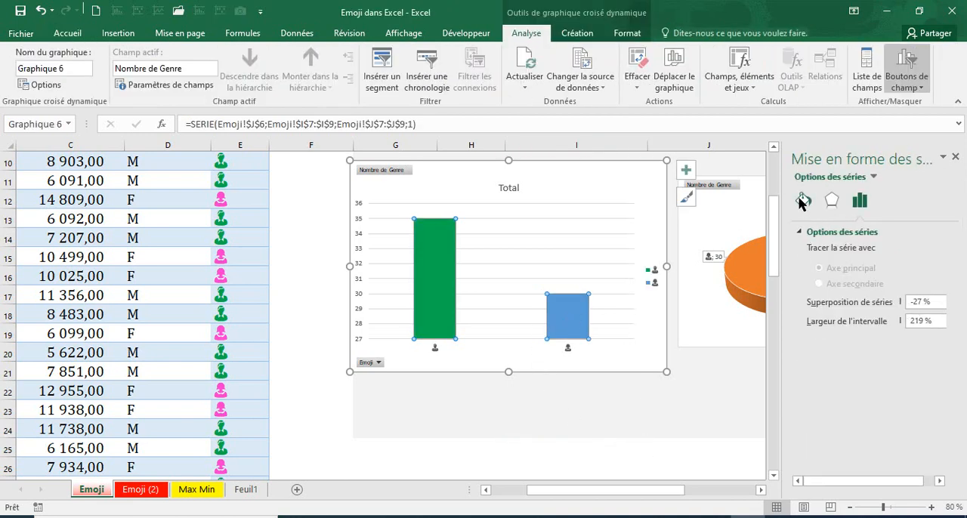
{"action": "left_click", "coordinate": [801, 200]}
{"action": "left_click", "coordinate": [937, 405]}
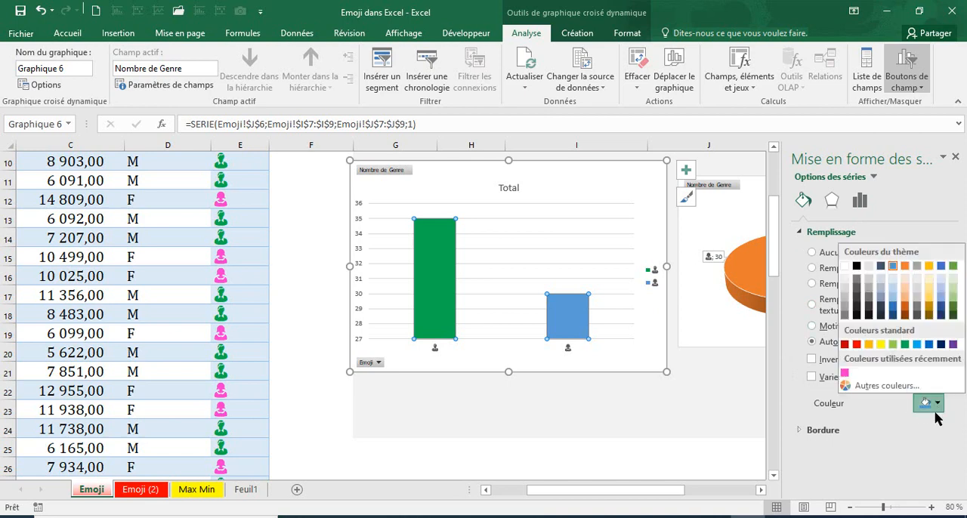
{"action": "left_click", "coordinate": [586, 446]}
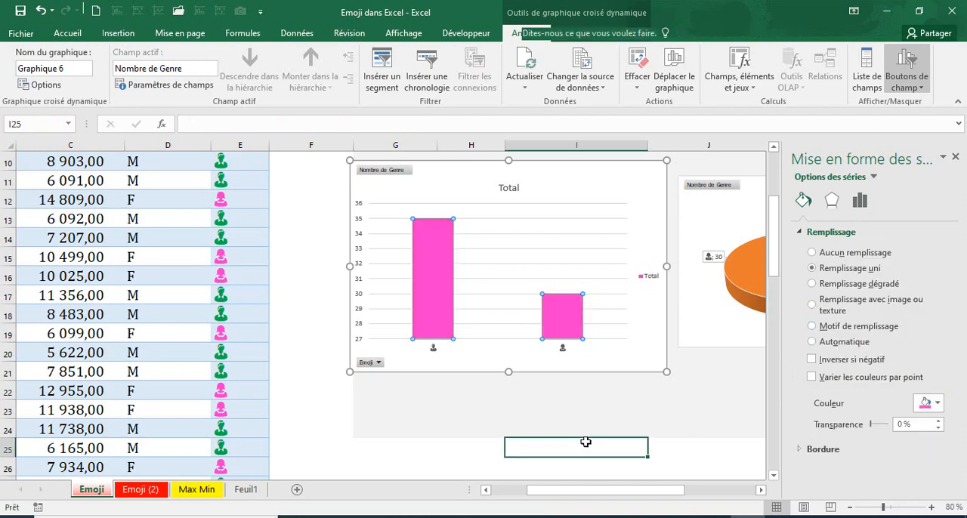
{"action": "scroll", "coordinate": [695, 368], "scroll_direction": "up", "scroll_amount": 2}
{"action": "scroll", "coordinate": [694, 367], "scroll_direction": "up", "scroll_amount": 2}
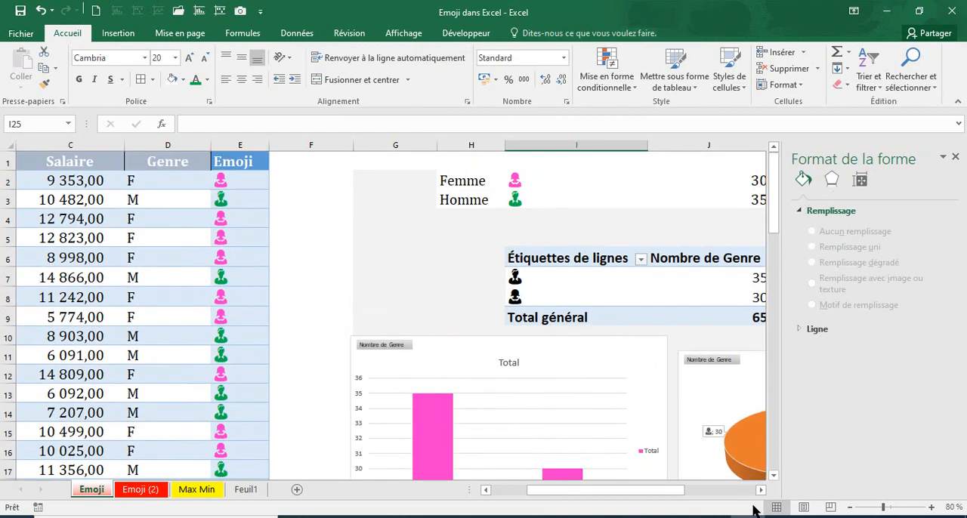
{"action": "left_click", "coordinate": [956, 159]}
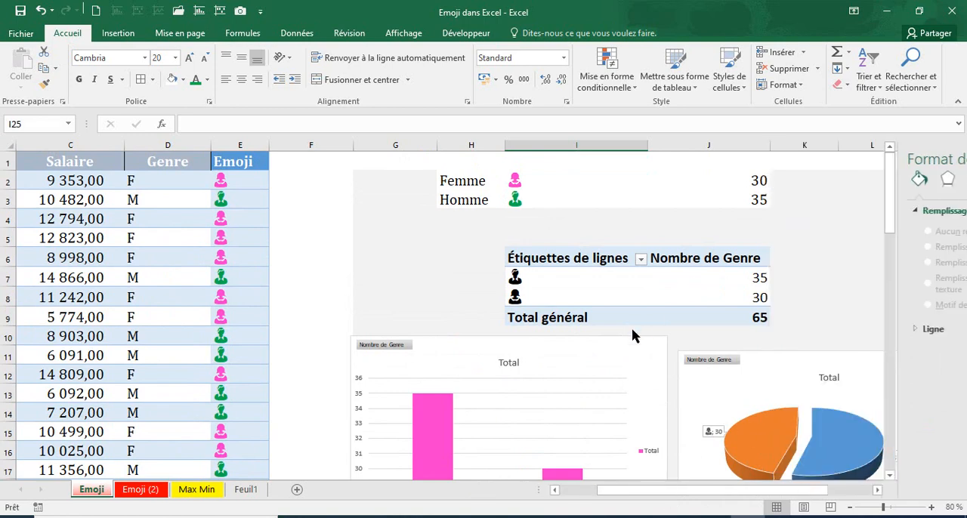
Enlarge the pie chart from its lower-left and upper-left corners to line it up with the column chart
{"action": "scroll", "coordinate": [861, 334], "scroll_direction": "down", "scroll_amount": 3}
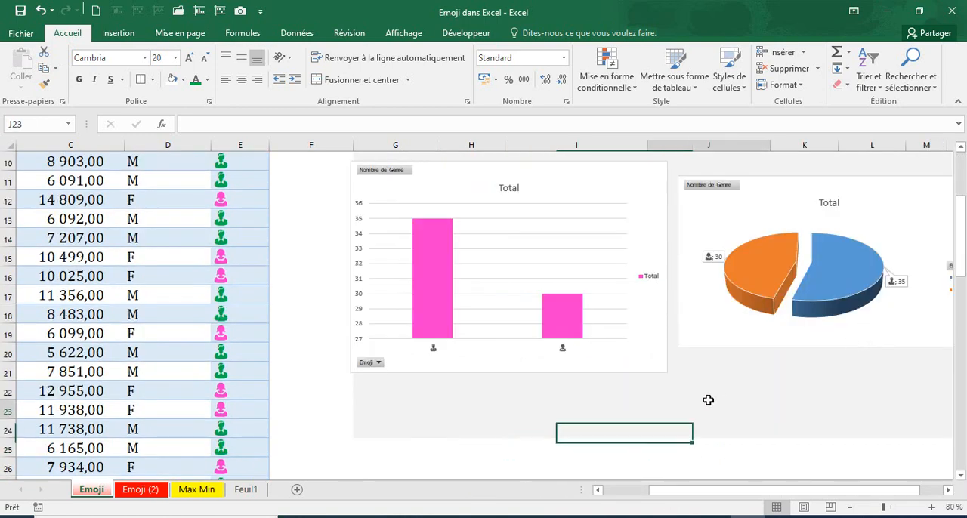
{"action": "left_click", "coordinate": [707, 401]}
{"action": "scroll", "coordinate": [708, 401], "scroll_direction": "up", "scroll_amount": 3}
{"action": "left_click", "coordinate": [830, 261]}
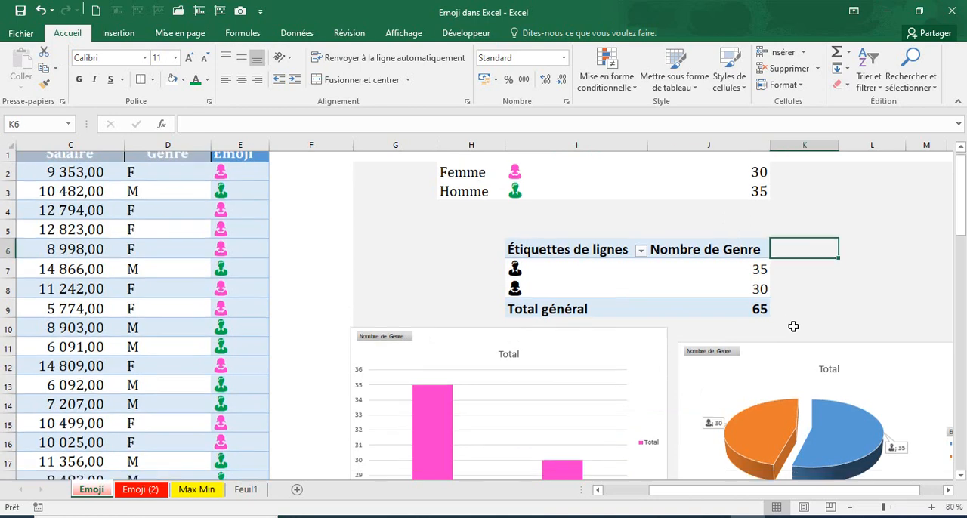
{"action": "scroll", "coordinate": [794, 328], "scroll_direction": "down", "scroll_amount": 3}
{"action": "left_click", "coordinate": [705, 393]}
{"action": "left_click", "coordinate": [705, 348]}
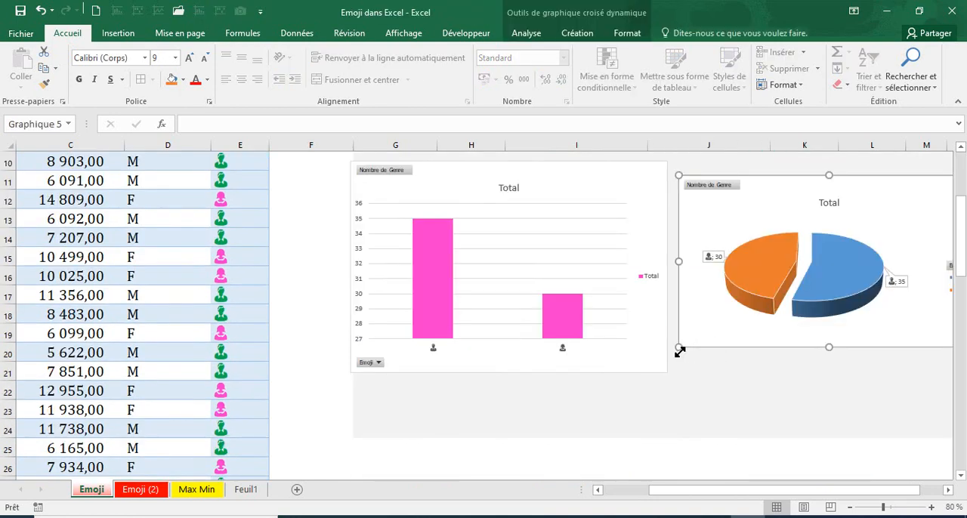
{"action": "left_click_drag", "start_coordinate": [676, 356], "coordinate": [672, 373]}
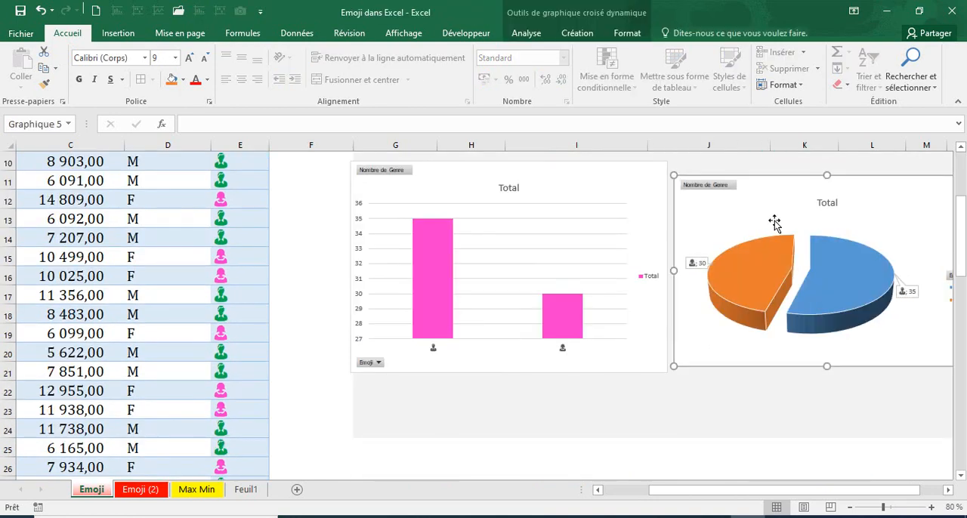
{"action": "left_click_drag", "start_coordinate": [674, 176], "coordinate": [676, 164]}
{"action": "left_click", "coordinate": [712, 421]}
{"action": "scroll", "coordinate": [712, 420], "scroll_direction": "up", "scroll_amount": 3}
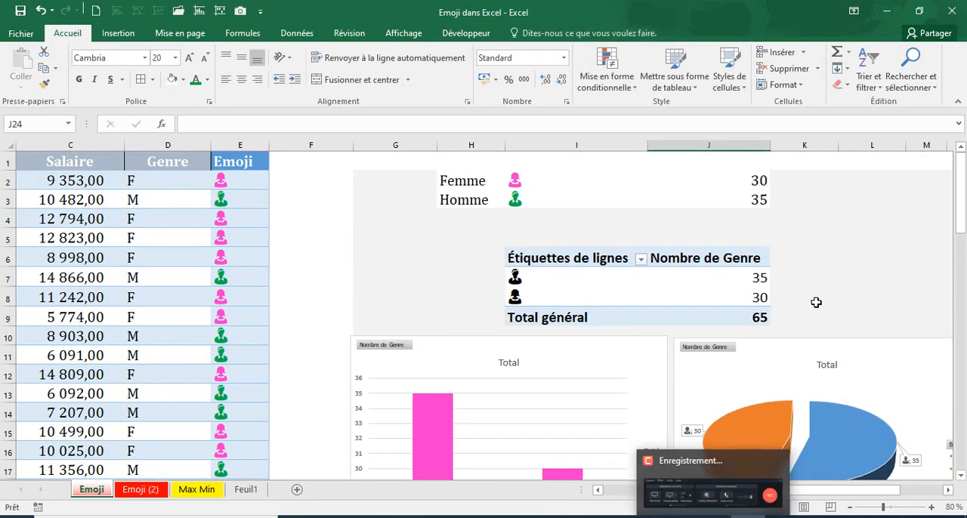
Examine the emoji formula in cell E2 of the employee table
{"action": "left_click", "coordinate": [832, 284]}
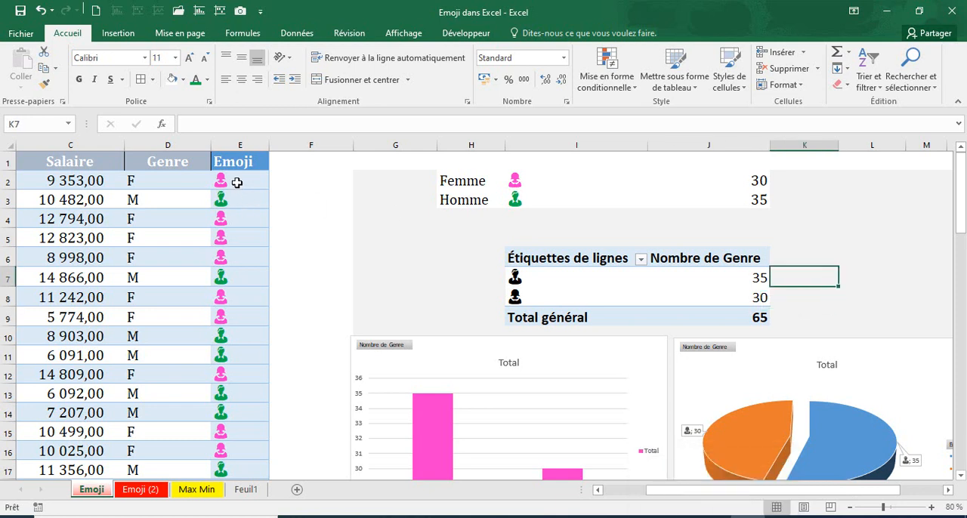
{"action": "left_click", "coordinate": [236, 182]}
{"action": "left_click", "coordinate": [303, 186]}
{"action": "left_click", "coordinate": [247, 180]}
{"action": "left_click", "coordinate": [289, 202]}
{"action": "left_click", "coordinate": [242, 179]}
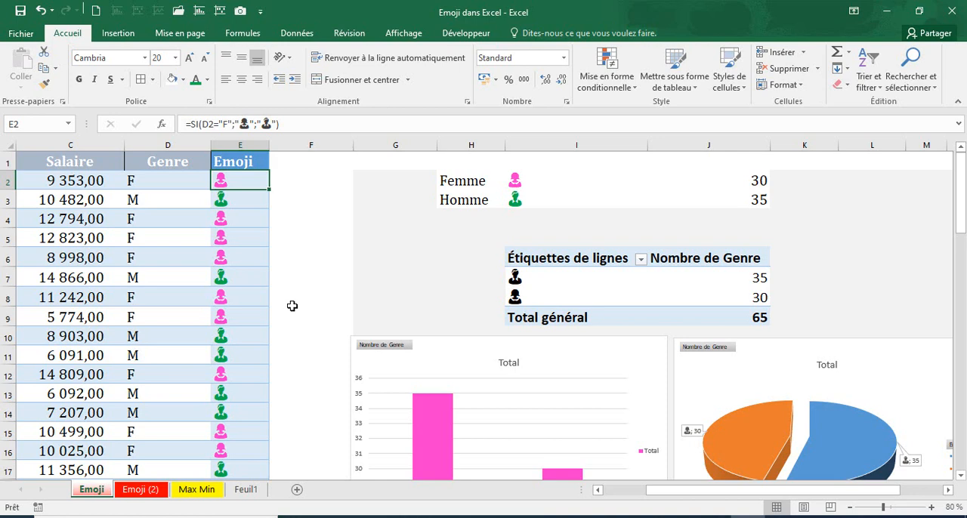
Recolor only the male column of the pink column chart with the standard green
{"action": "scroll", "coordinate": [598, 410], "scroll_direction": "down", "scroll_amount": 3}
{"action": "left_click", "coordinate": [439, 357]}
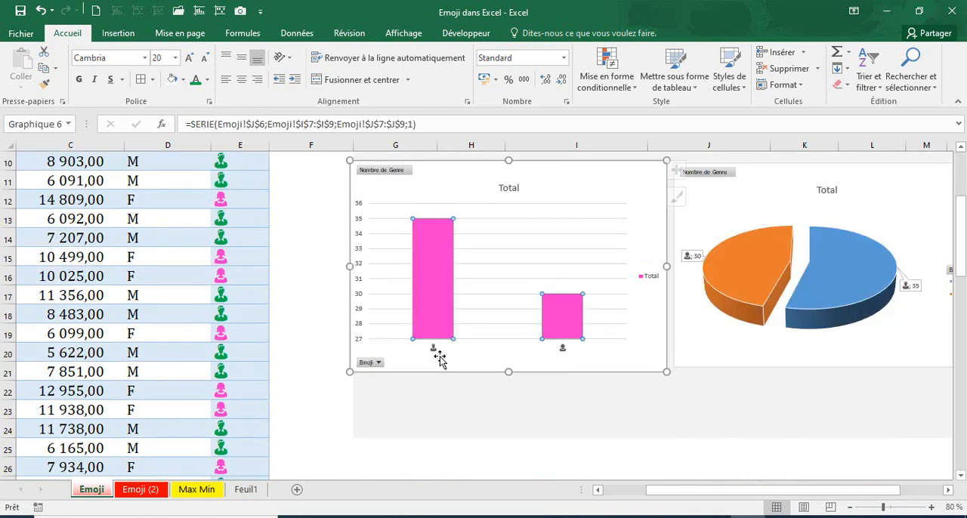
{"action": "double_click", "coordinate": [428, 302]}
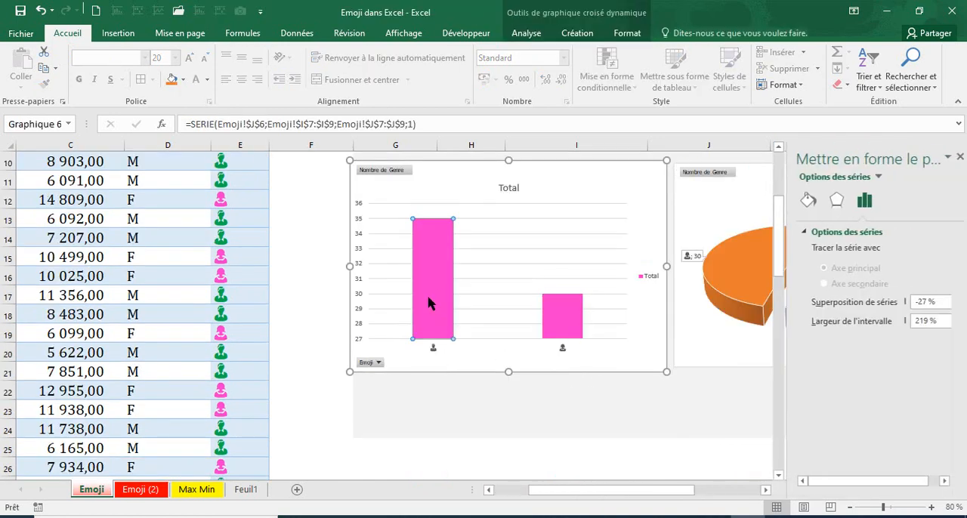
{"action": "left_click", "coordinate": [804, 202]}
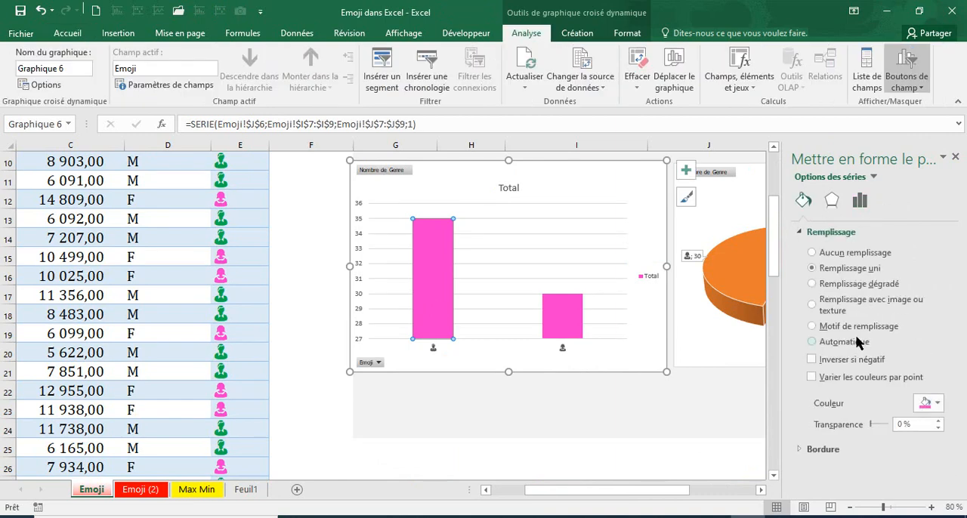
{"action": "left_click", "coordinate": [927, 402]}
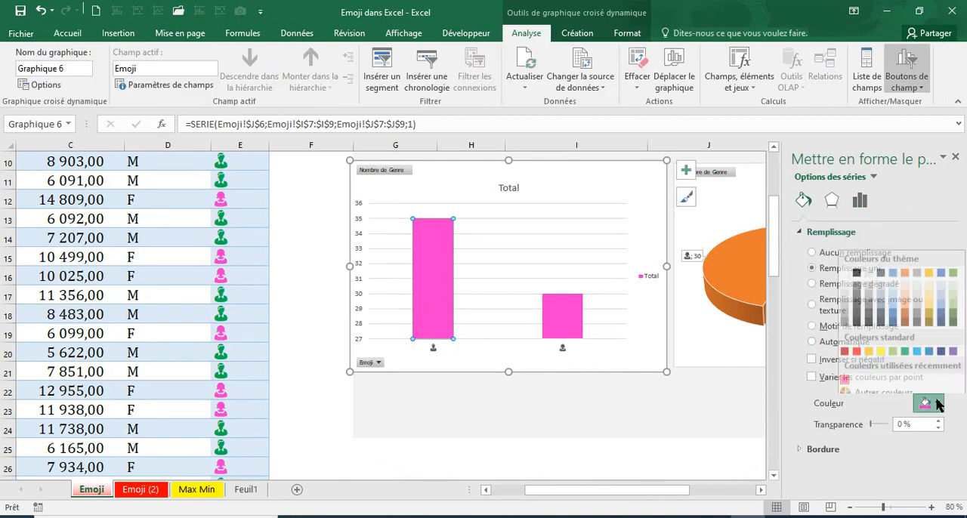
{"action": "left_click", "coordinate": [906, 344]}
{"action": "left_click", "coordinate": [675, 416]}
{"action": "left_click", "coordinate": [551, 423]}
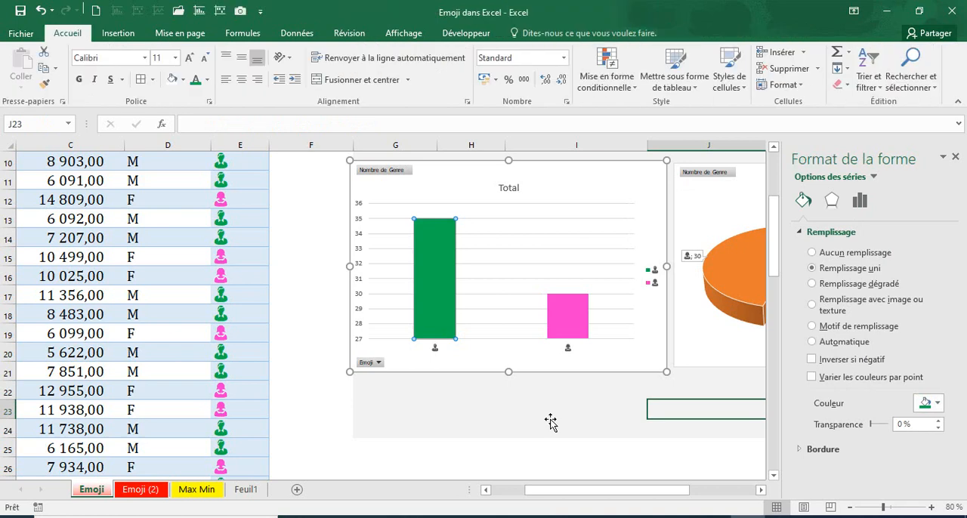
Change the Genre value in cell D7 to F and close the formatting pane
{"action": "scroll", "coordinate": [566, 408], "scroll_direction": "up", "scroll_amount": 3}
{"action": "scroll", "coordinate": [568, 412], "scroll_direction": "down", "scroll_amount": 2}
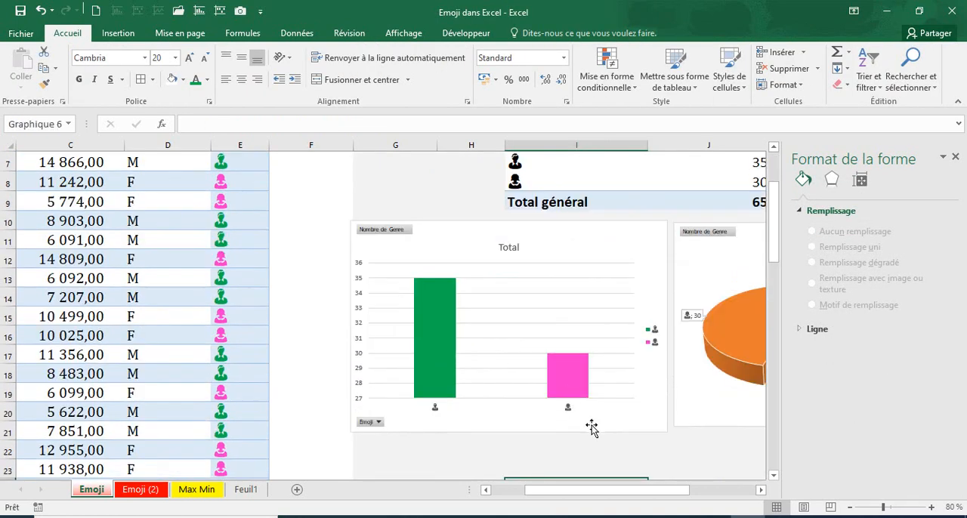
{"action": "left_click", "coordinate": [582, 421]}
{"action": "scroll", "coordinate": [715, 428], "scroll_direction": "up", "scroll_amount": 2}
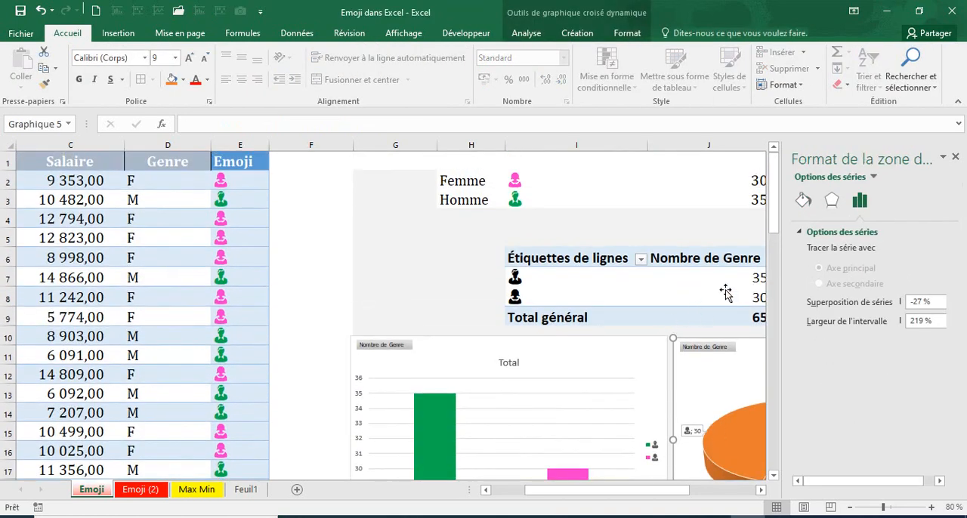
{"action": "left_click", "coordinate": [127, 245]}
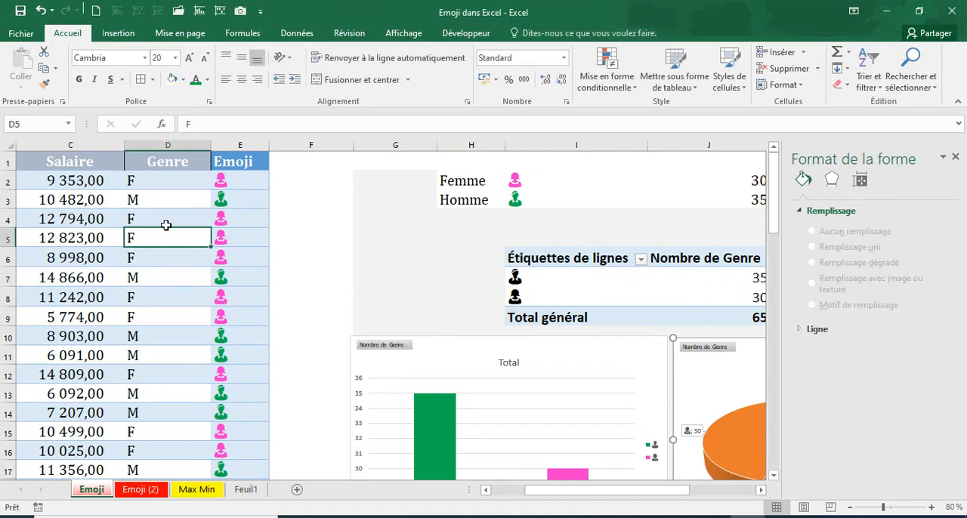
{"action": "left_click", "coordinate": [141, 260]}
{"action": "left_click", "coordinate": [133, 276]}
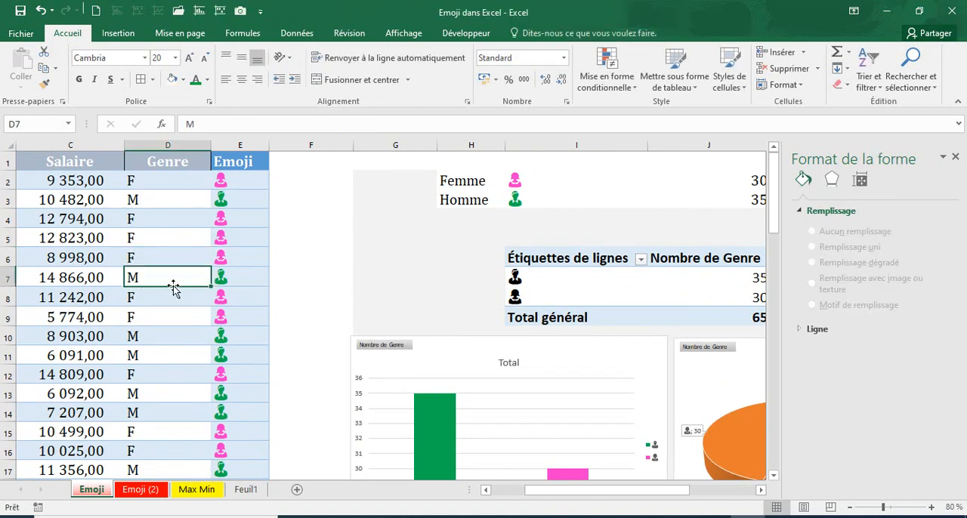
{"action": "type", "text": "F"}
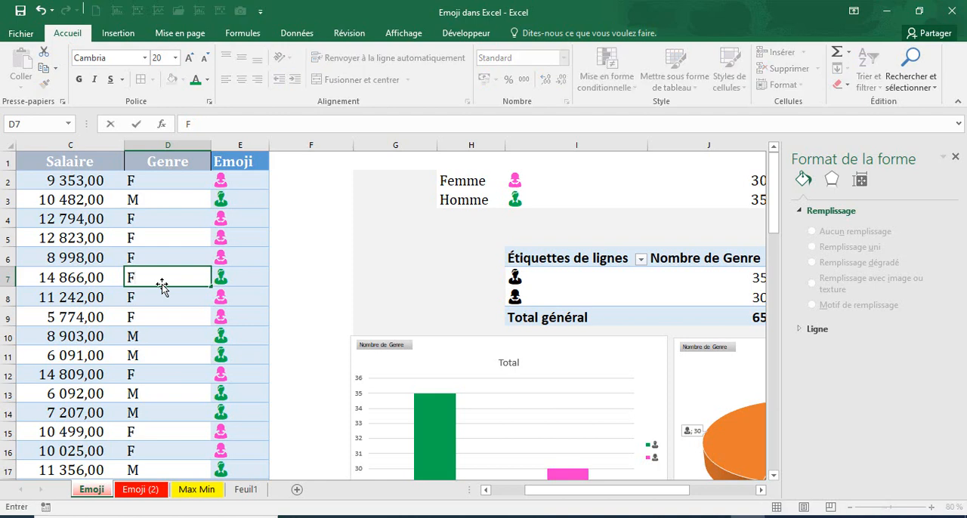
{"action": "key", "text": "Return"}
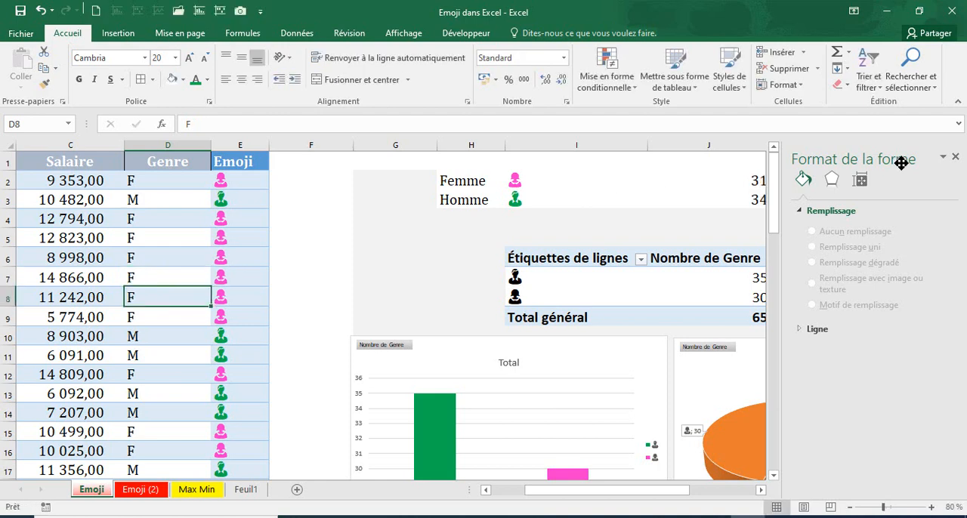
{"action": "left_click", "coordinate": [954, 158]}
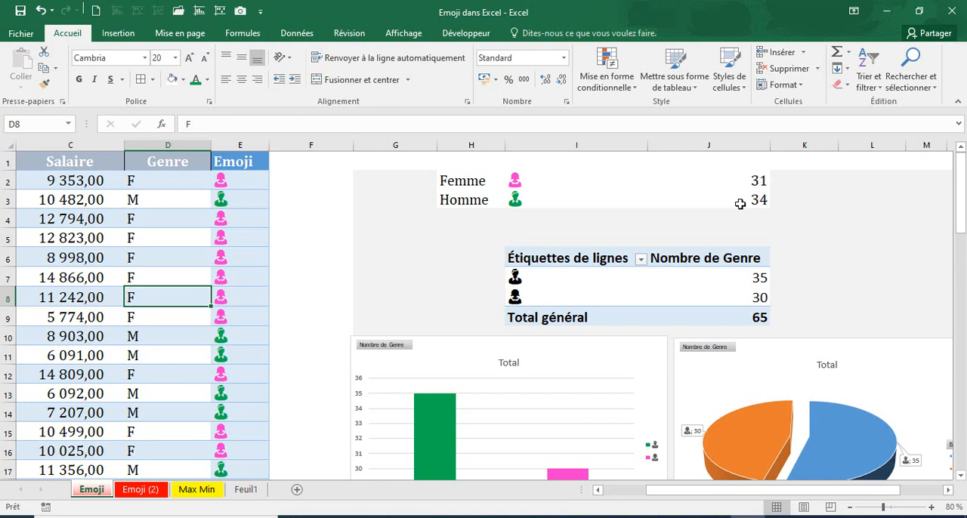
Refresh all the data so the pivot table and its charts take up the changed gender
{"action": "left_click", "coordinate": [755, 283]}
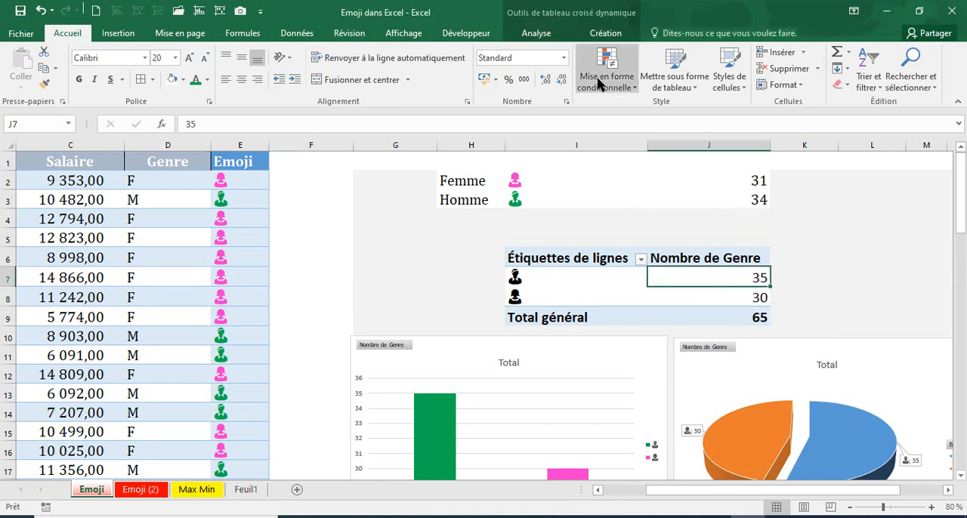
{"action": "left_click", "coordinate": [532, 30]}
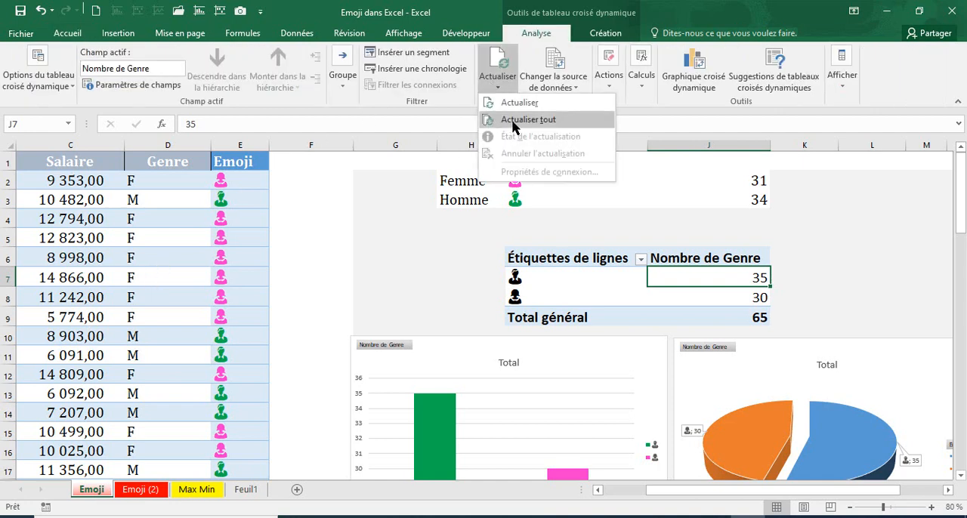
{"action": "left_click", "coordinate": [506, 119]}
{"action": "mouse_move", "coordinate": [695, 300]}
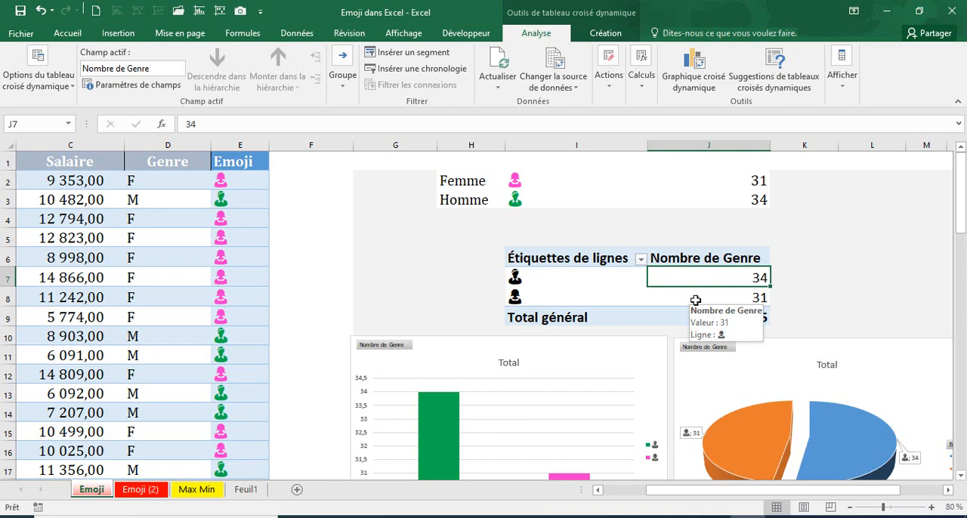
Compare the NB.SI emoji counts with the pivot table values and the column and pie charts
{"action": "left_click", "coordinate": [371, 254]}
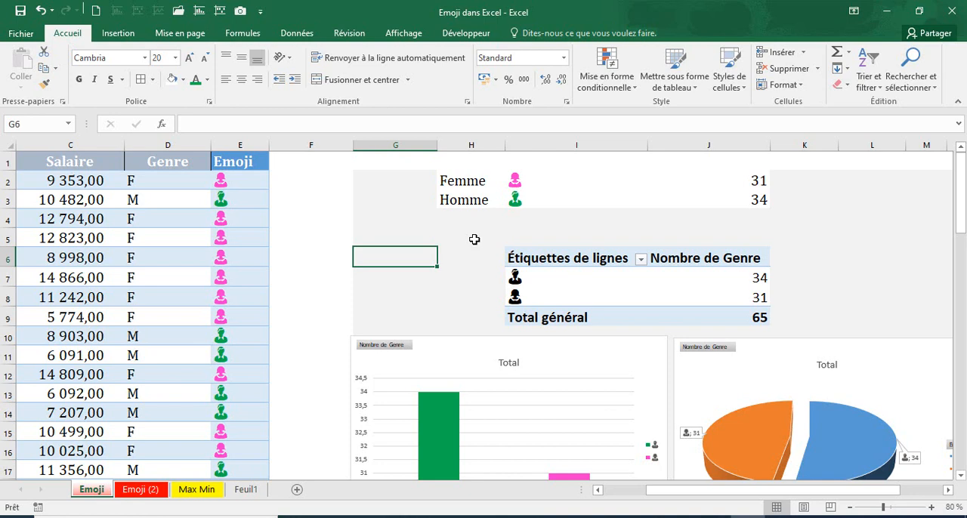
{"action": "scroll", "coordinate": [563, 324], "scroll_direction": "down", "scroll_amount": 3}
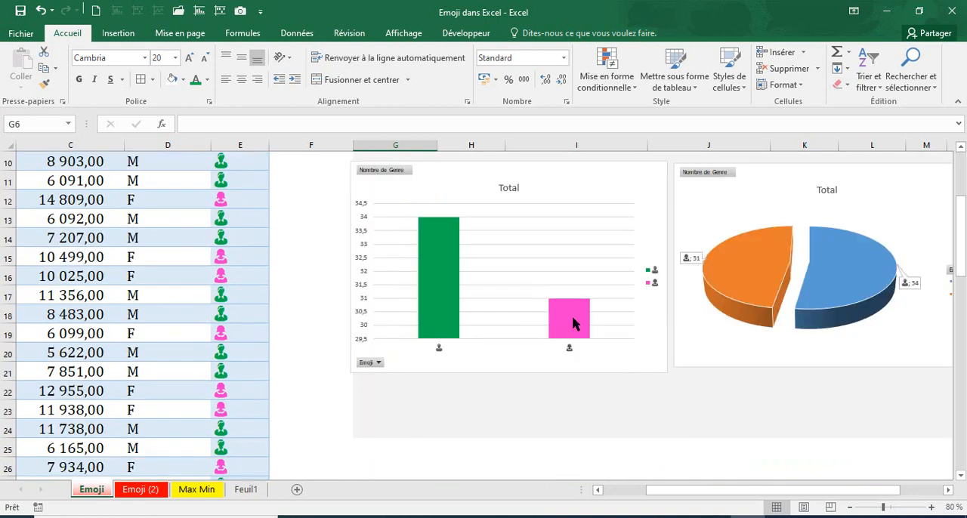
{"action": "scroll", "coordinate": [574, 325], "scroll_direction": "up", "scroll_amount": 2}
{"action": "scroll", "coordinate": [578, 323], "scroll_direction": "up", "scroll_amount": 1}
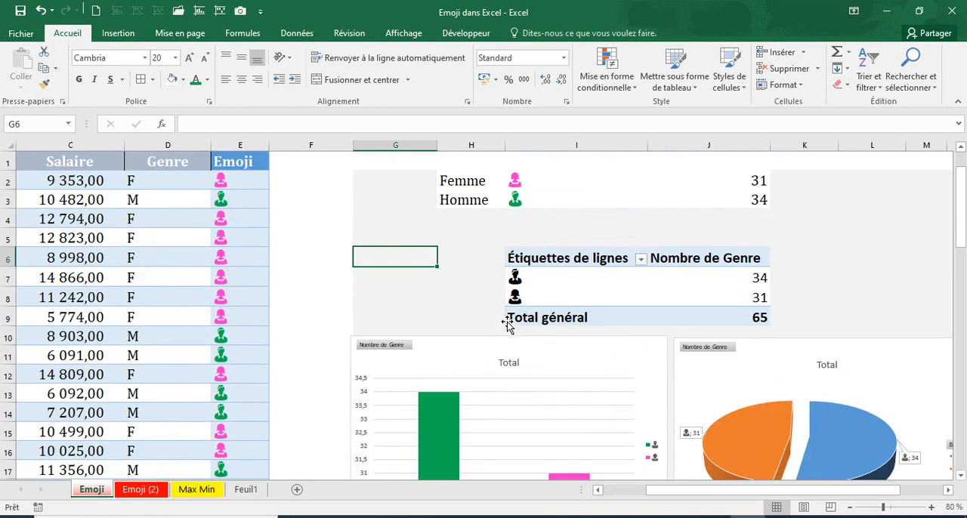
{"action": "left_click", "coordinate": [763, 182]}
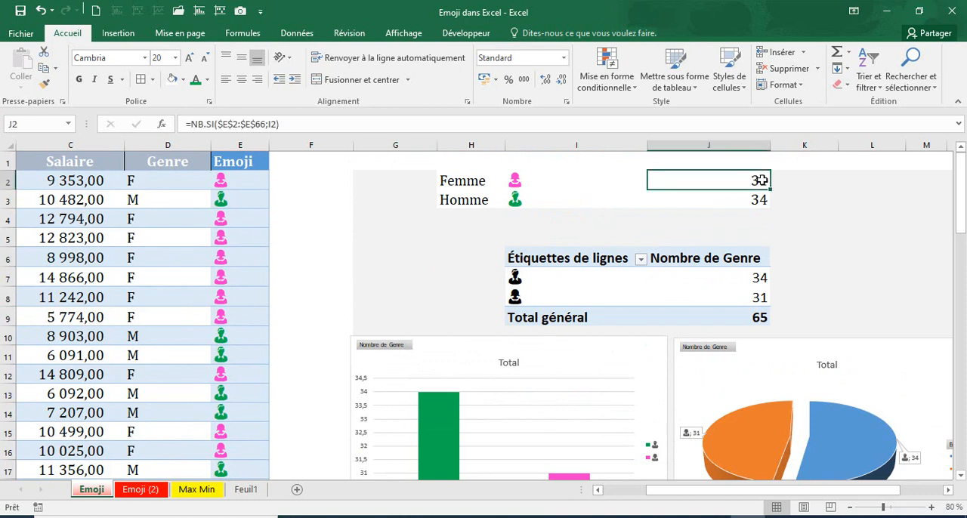
{"action": "left_click", "coordinate": [567, 288]}
{"action": "left_click", "coordinate": [696, 277]}
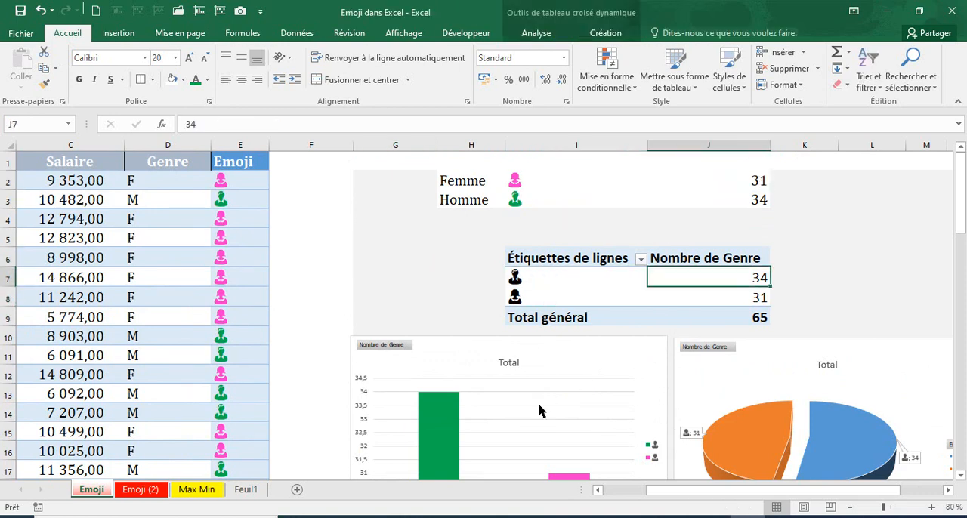
{"action": "scroll", "coordinate": [538, 404], "scroll_direction": "down", "scroll_amount": 2}
{"action": "left_click", "coordinate": [538, 419]}
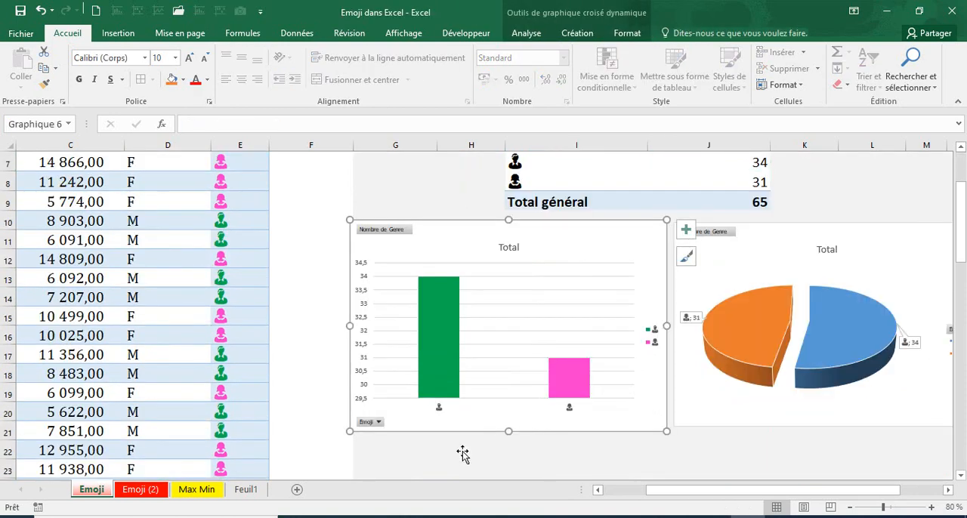
Open the Max Min sheet and examine the thumbs-up formula in D5 and the thumbs-down formula in F4
{"action": "left_click", "coordinate": [194, 489]}
{"action": "scroll", "coordinate": [490, 384], "scroll_direction": "down", "scroll_amount": 3}
{"action": "scroll", "coordinate": [491, 377], "scroll_direction": "up", "scroll_amount": 3}
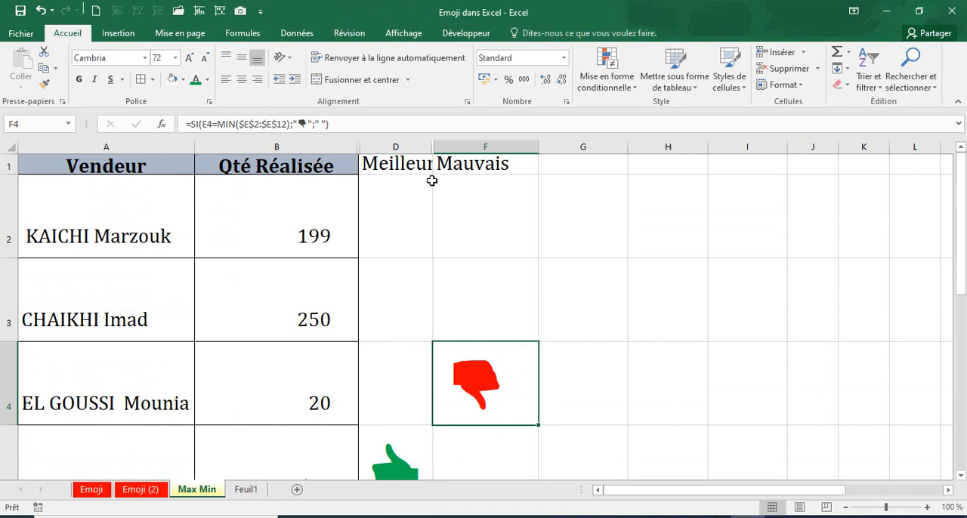
{"action": "left_click", "coordinate": [411, 162]}
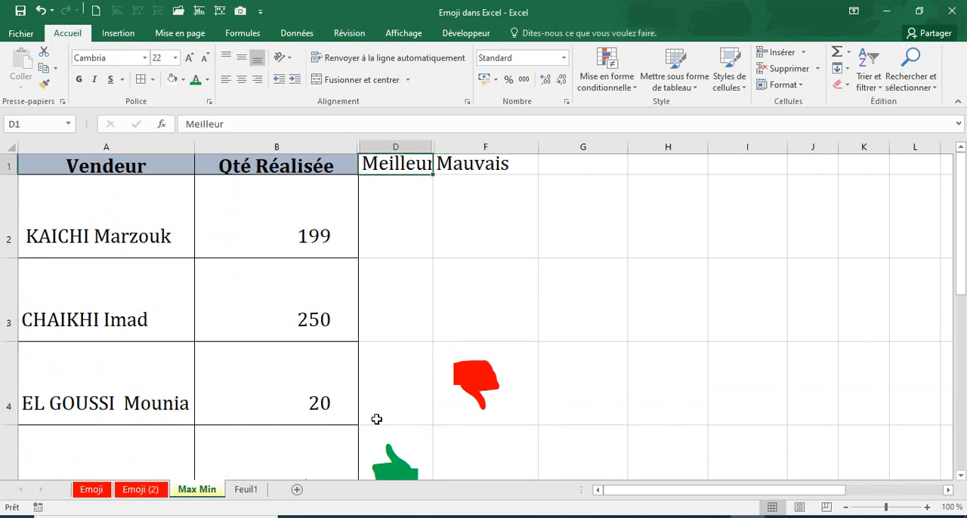
{"action": "scroll", "coordinate": [378, 417], "scroll_direction": "down", "scroll_amount": 2}
{"action": "left_click", "coordinate": [400, 292]}
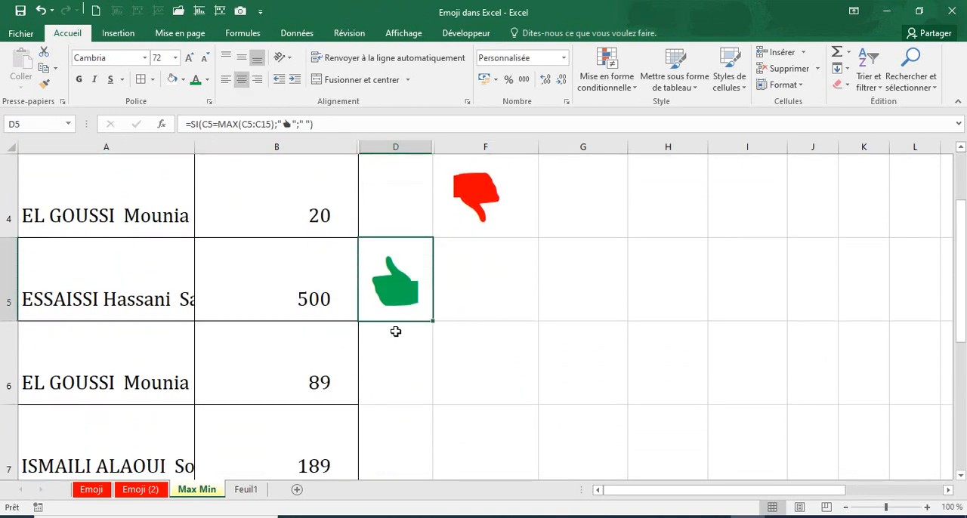
{"action": "scroll", "coordinate": [408, 336], "scroll_direction": "up", "scroll_amount": 2}
{"action": "left_click", "coordinate": [495, 383]}
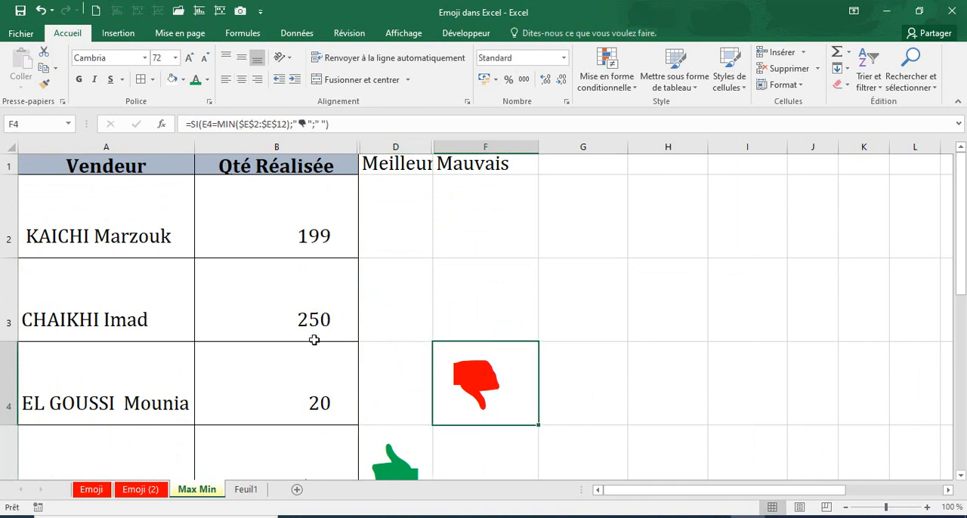
Set the Qté Réalisée value in cell B3 to 500 and check the thumbs across the seller rows
{"action": "left_click", "coordinate": [296, 320]}
{"action": "type", "text": "500"}
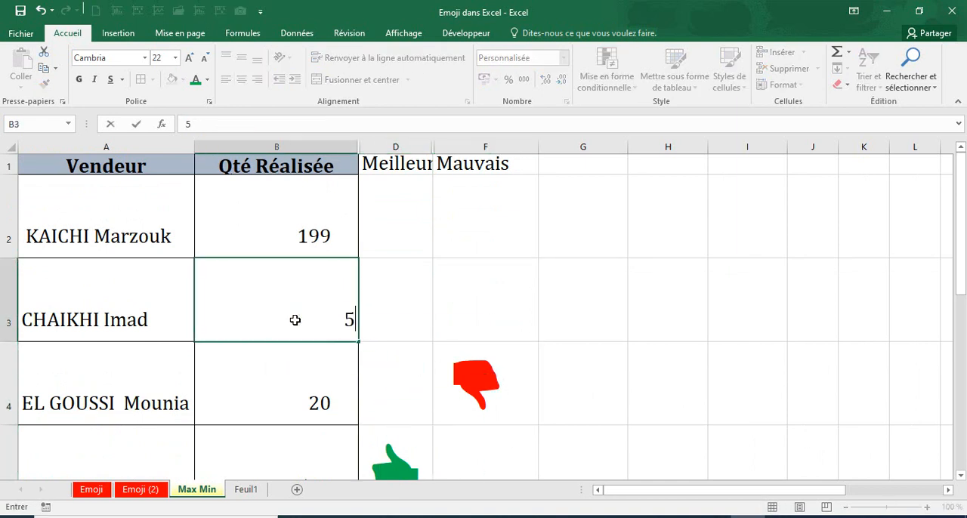
{"action": "key", "text": "Return"}
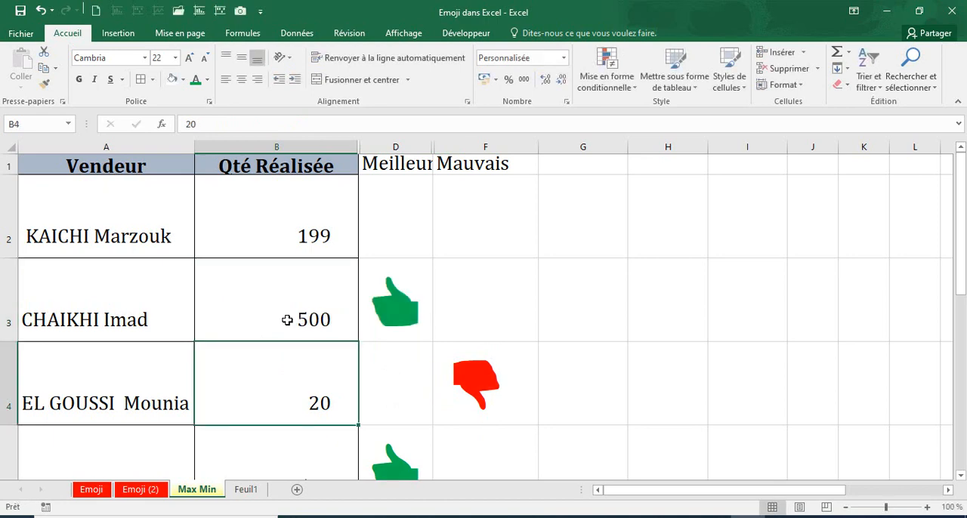
{"action": "key", "text": "Up"}
{"action": "key", "text": "Right"}
{"action": "scroll", "coordinate": [358, 460], "scroll_direction": "down", "scroll_amount": 1}
{"action": "scroll", "coordinate": [358, 460], "scroll_direction": "up", "scroll_amount": 1}
{"action": "scroll", "coordinate": [244, 287], "scroll_direction": "down", "scroll_amount": 2}
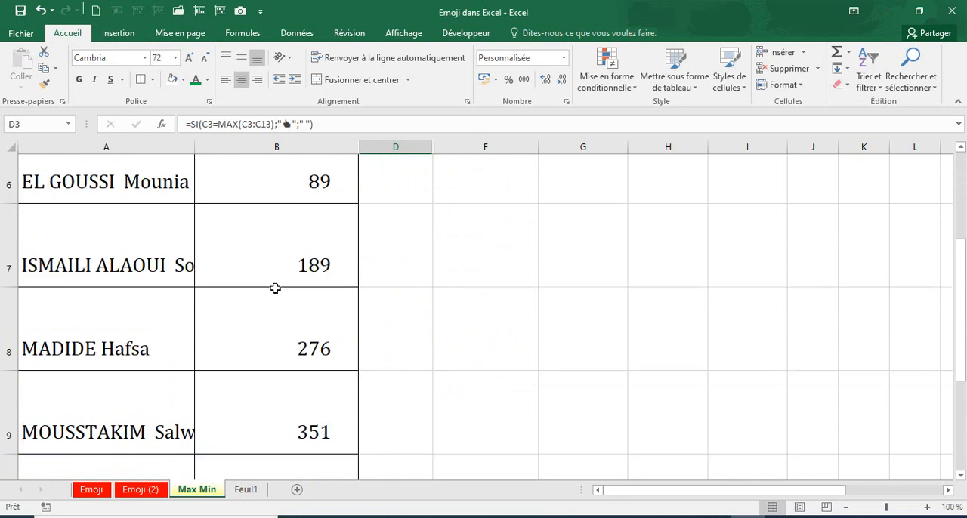
{"action": "scroll", "coordinate": [274, 287], "scroll_direction": "up", "scroll_amount": 2}
{"action": "scroll", "coordinate": [314, 350], "scroll_direction": "down", "scroll_amount": 1}
{"action": "scroll", "coordinate": [313, 350], "scroll_direction": "up", "scroll_amount": 1}
Set the Qté Réalisée value in cell B3 to 560 and check the Meilleur formula in D3
{"action": "left_click", "coordinate": [310, 318]}
{"action": "type", "text": "560"}
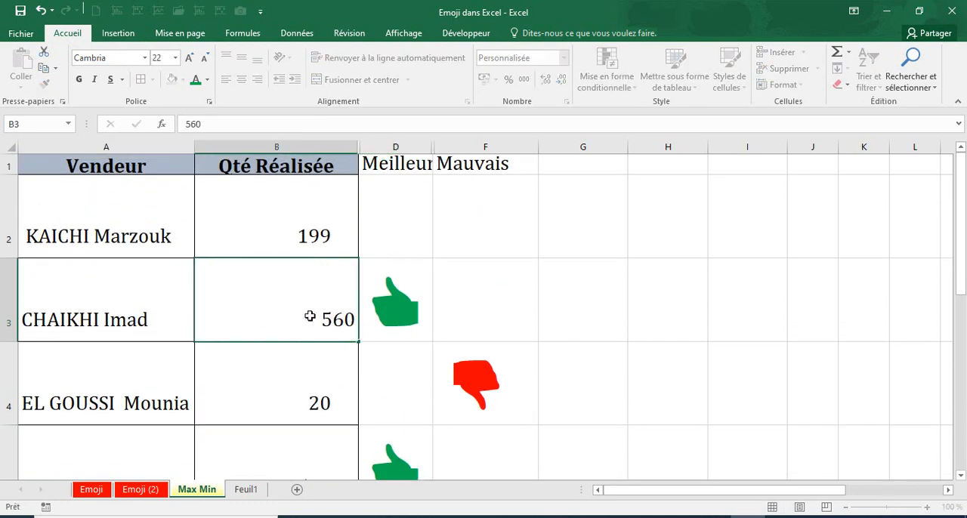
{"action": "key", "text": "Return"}
{"action": "left_click", "coordinate": [404, 330]}
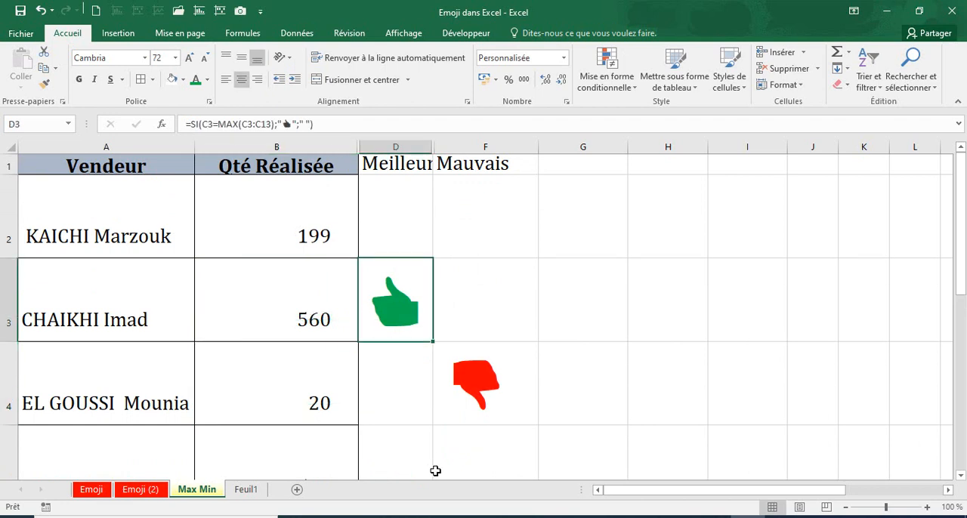
Set the Qté Réalisée value in cell B5 to 10 and check the Mauvais column of that row
{"action": "left_click", "coordinate": [319, 400]}
{"action": "scroll", "coordinate": [330, 393], "scroll_direction": "down", "scroll_amount": 1}
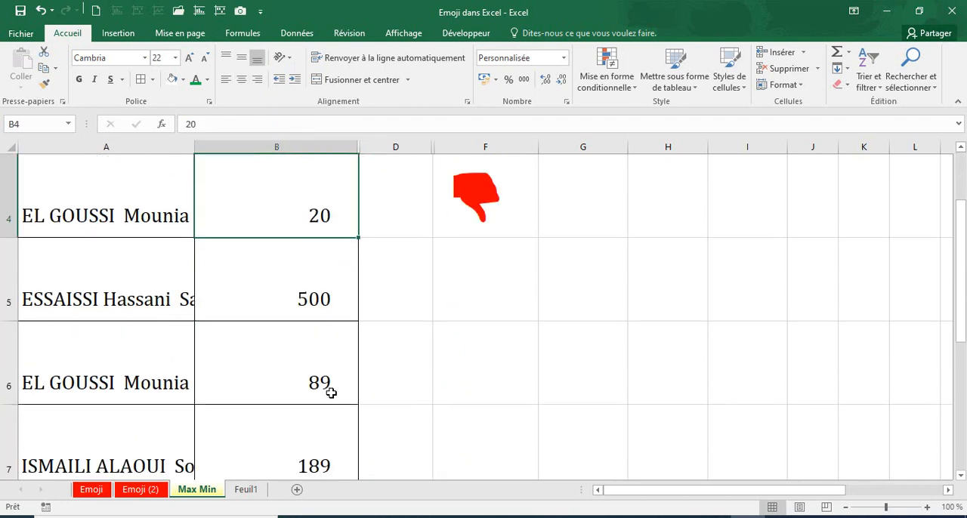
{"action": "left_click", "coordinate": [310, 299]}
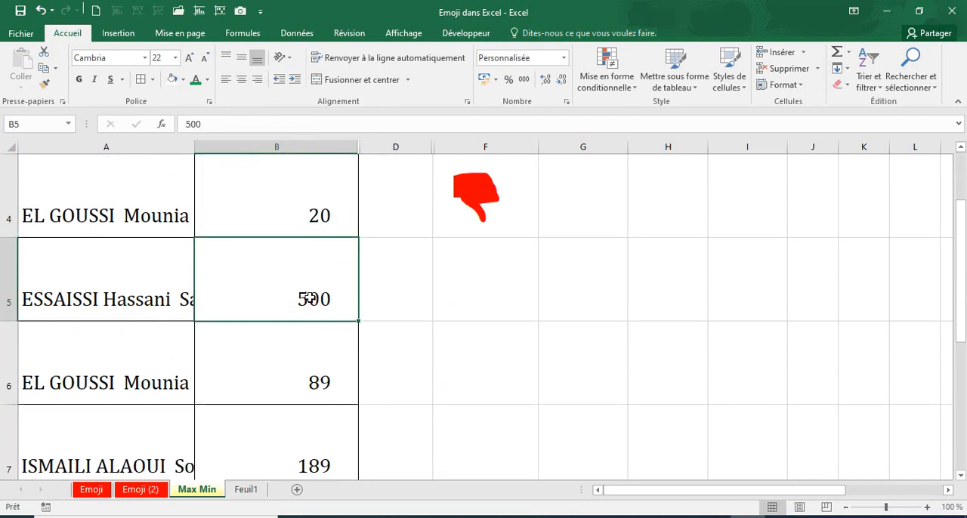
{"action": "type", "text": "10"}
{"action": "key", "text": "Return"}
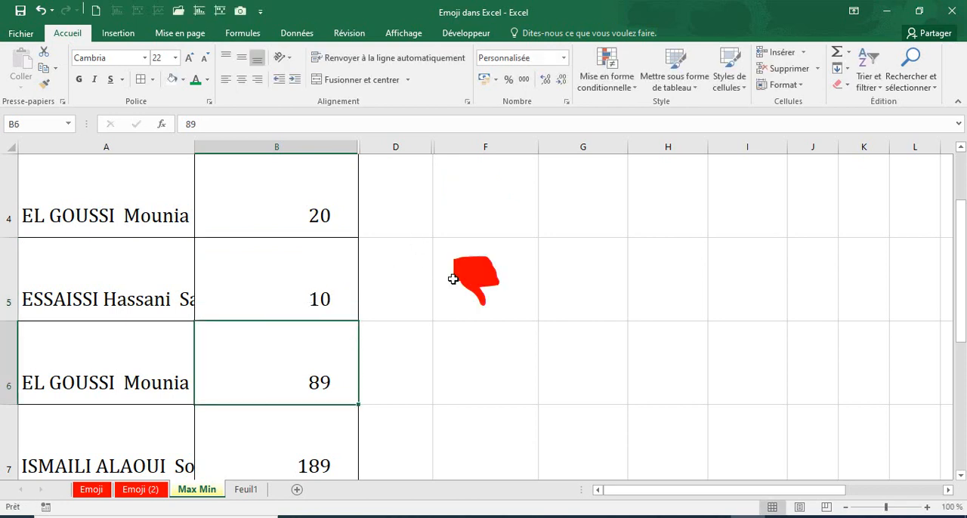
{"action": "left_click", "coordinate": [453, 313]}
{"action": "scroll", "coordinate": [453, 314], "scroll_direction": "up", "scroll_amount": 1}
Examine the thumb cells D3 and F5 together with the matching sellers and quantities
{"action": "left_click", "coordinate": [414, 325]}
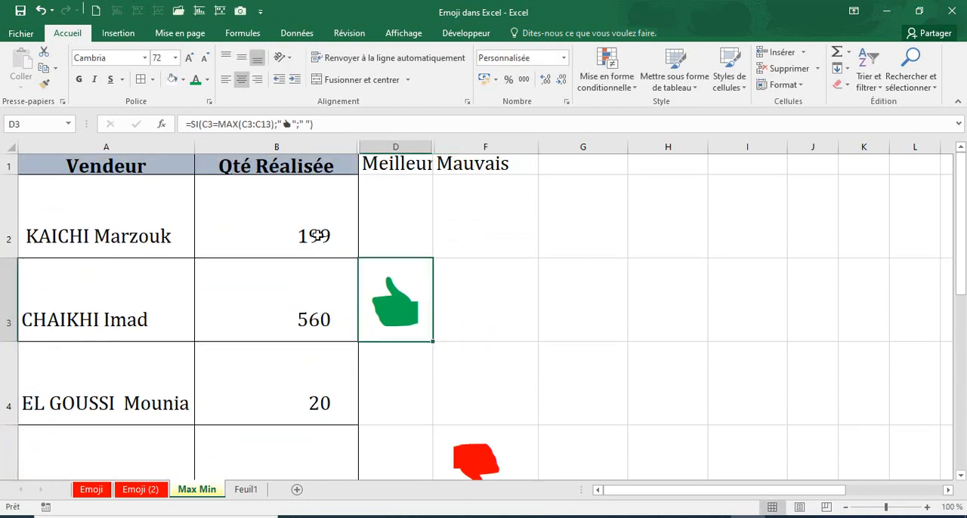
{"action": "left_click", "coordinate": [318, 235]}
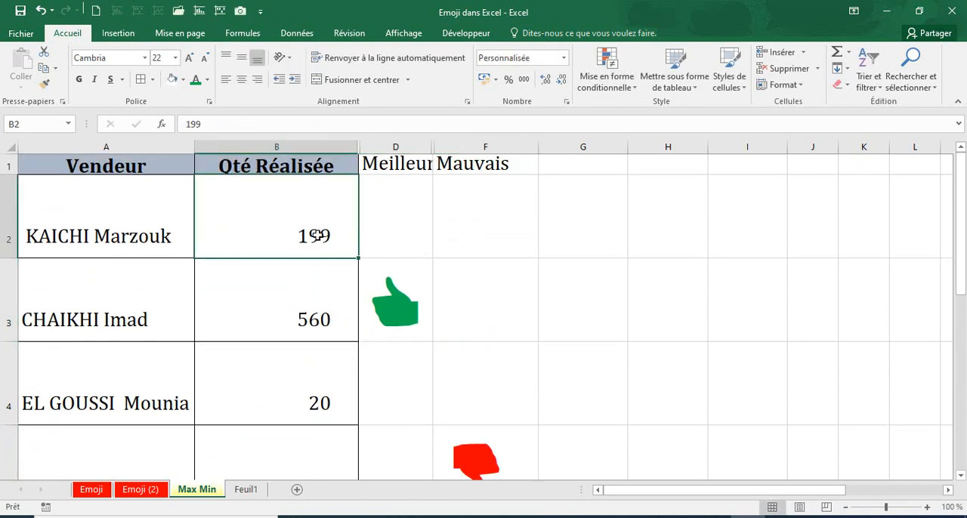
{"action": "left_click", "coordinate": [310, 168]}
{"action": "left_click", "coordinate": [391, 315]}
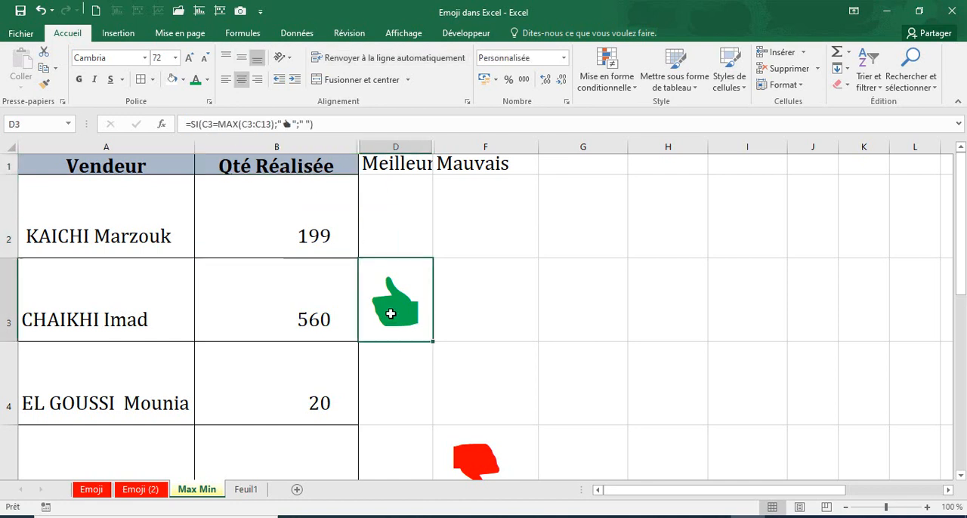
{"action": "left_click", "coordinate": [336, 314]}
{"action": "left_click", "coordinate": [90, 329]}
{"action": "left_click", "coordinate": [317, 310]}
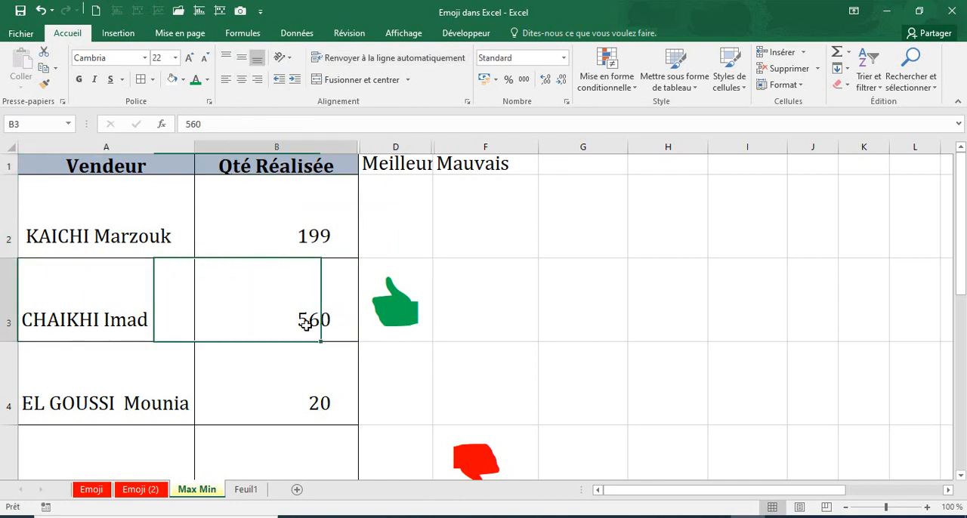
{"action": "scroll", "coordinate": [464, 378], "scroll_direction": "down", "scroll_amount": 1}
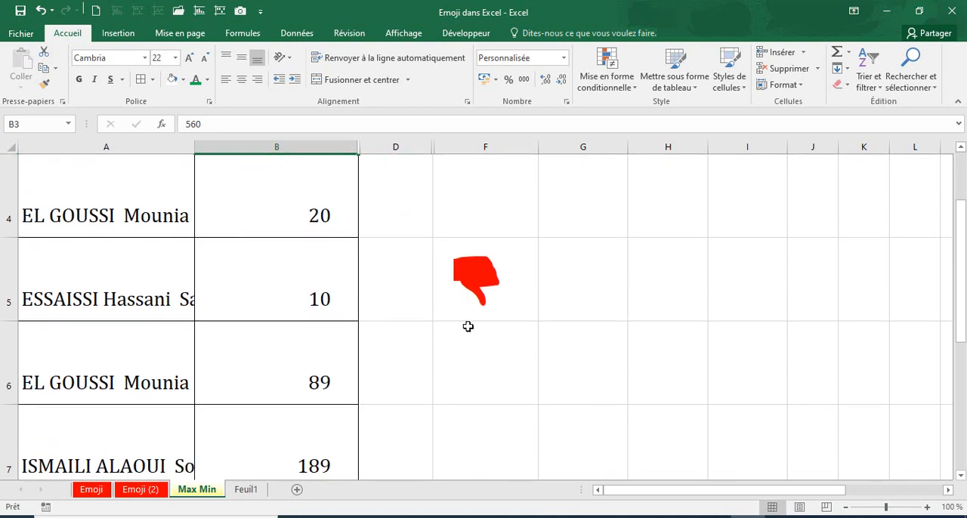
{"action": "left_click", "coordinate": [468, 370]}
{"action": "scroll", "coordinate": [471, 375], "scroll_direction": "up", "scroll_amount": 1}
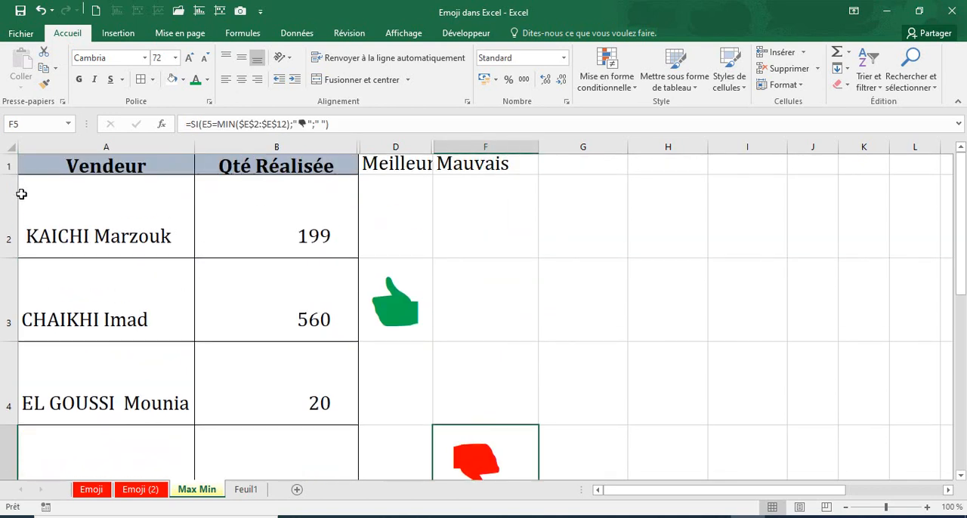
Freeze the panes above row 2 so the header row stays in view
{"action": "left_click", "coordinate": [15, 192]}
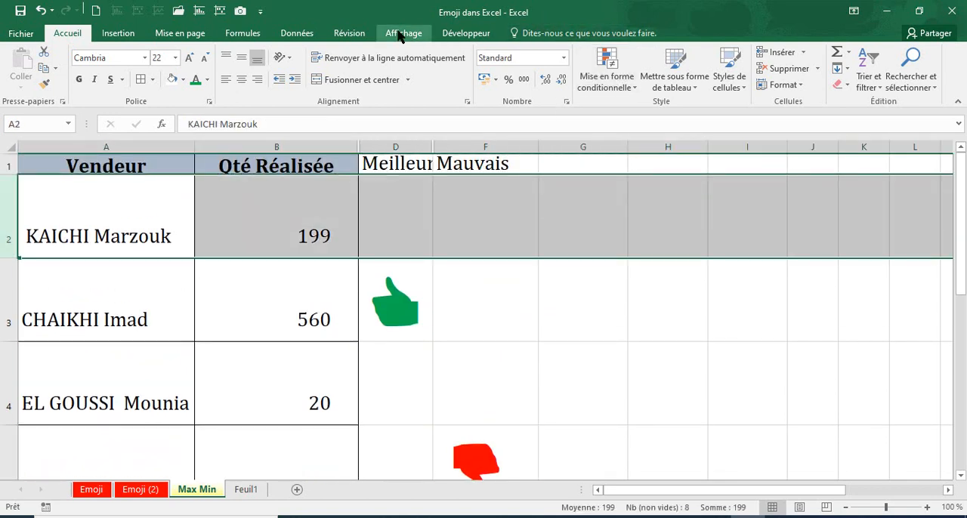
{"action": "left_click", "coordinate": [402, 34]}
{"action": "left_click", "coordinate": [526, 86]}
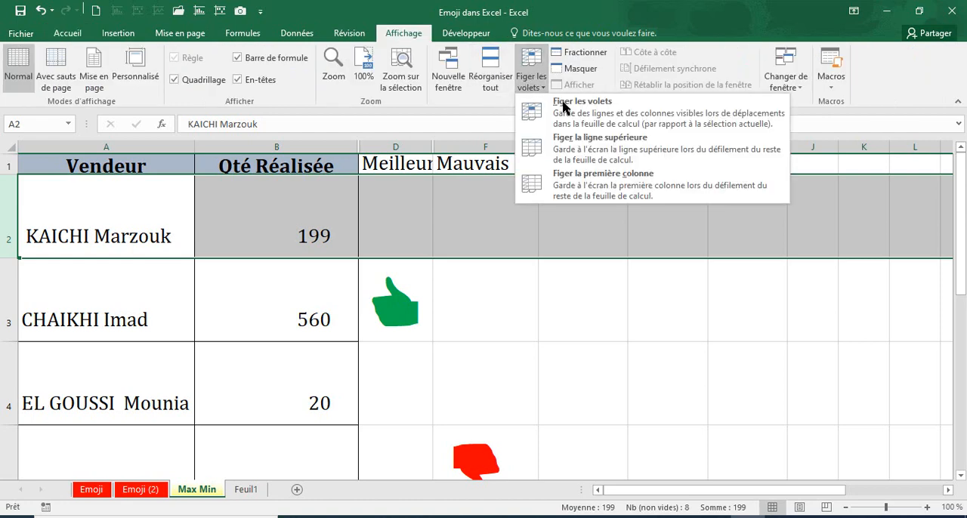
{"action": "left_click", "coordinate": [559, 106]}
{"action": "left_click", "coordinate": [500, 268]}
{"action": "scroll", "coordinate": [537, 287], "scroll_direction": "down", "scroll_amount": 4}
{"action": "scroll", "coordinate": [537, 287], "scroll_direction": "up", "scroll_amount": 4}
Examine the SI and MAX formula in D3 and the SI and MIN formula in F5
{"action": "left_click", "coordinate": [394, 321]}
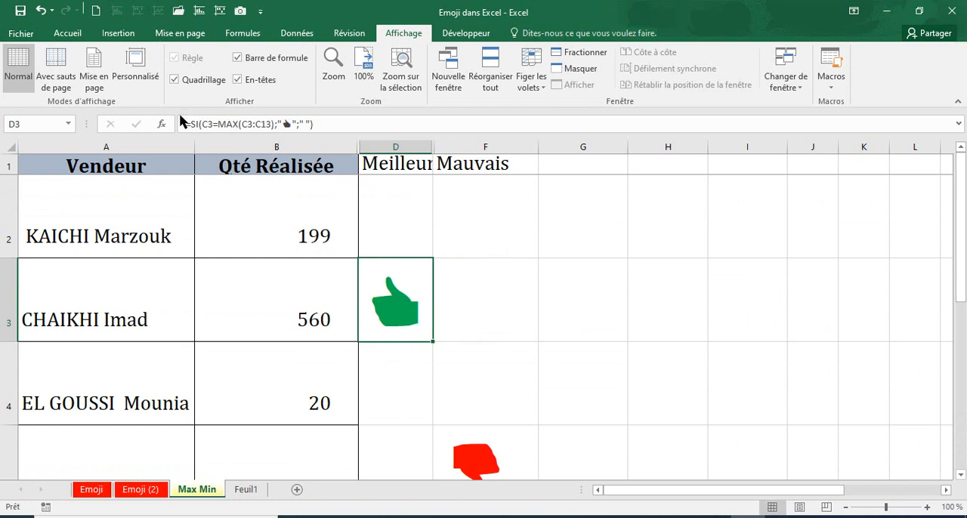
{"action": "left_click", "coordinate": [314, 123]}
{"action": "key", "text": "shift+Home"}
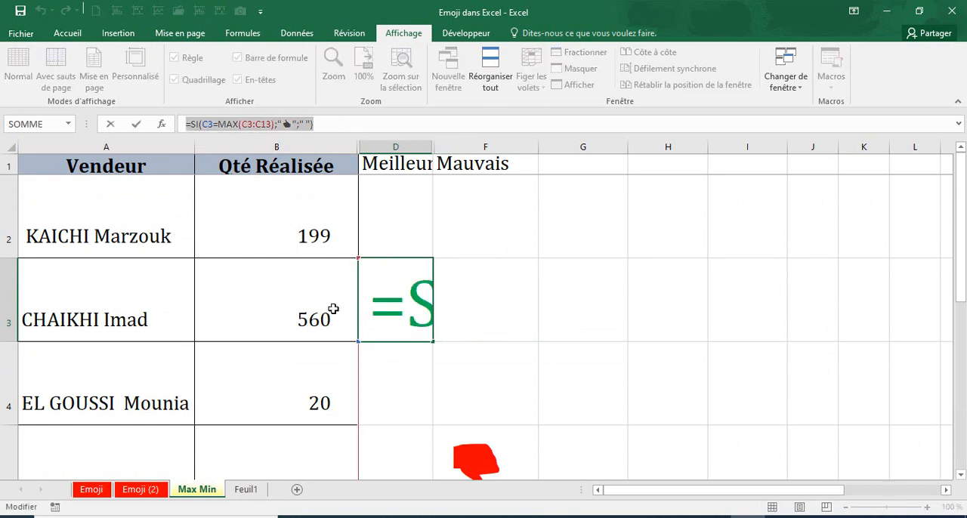
{"action": "key", "text": "Return"}
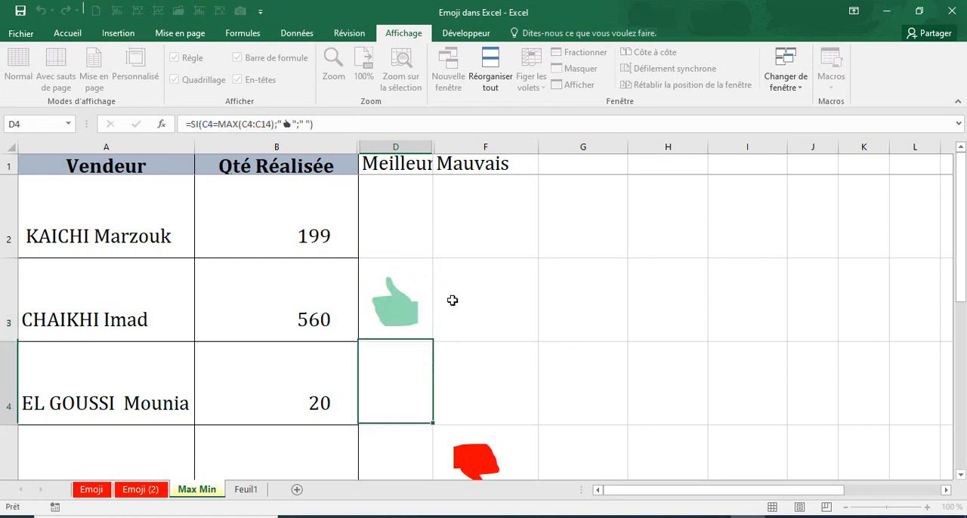
{"action": "left_click", "coordinate": [448, 327]}
{"action": "left_click", "coordinate": [474, 431]}
{"action": "scroll", "coordinate": [474, 429], "scroll_direction": "down", "scroll_amount": 3}
{"action": "scroll", "coordinate": [474, 429], "scroll_direction": "up", "scroll_amount": 3}
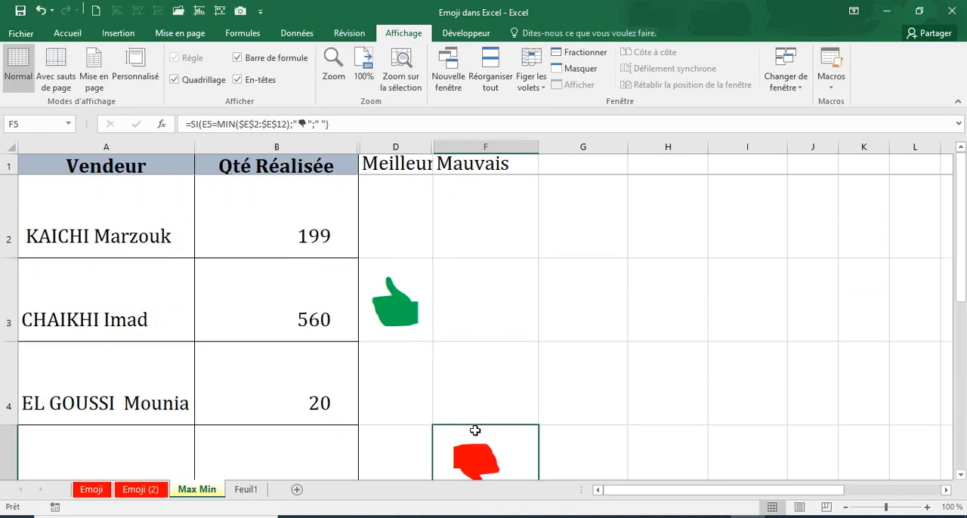
Review the Qté Réalisée values from B2 to B7 against the thumb formulas in F4, D3 and F5
{"action": "left_click", "coordinate": [470, 393]}
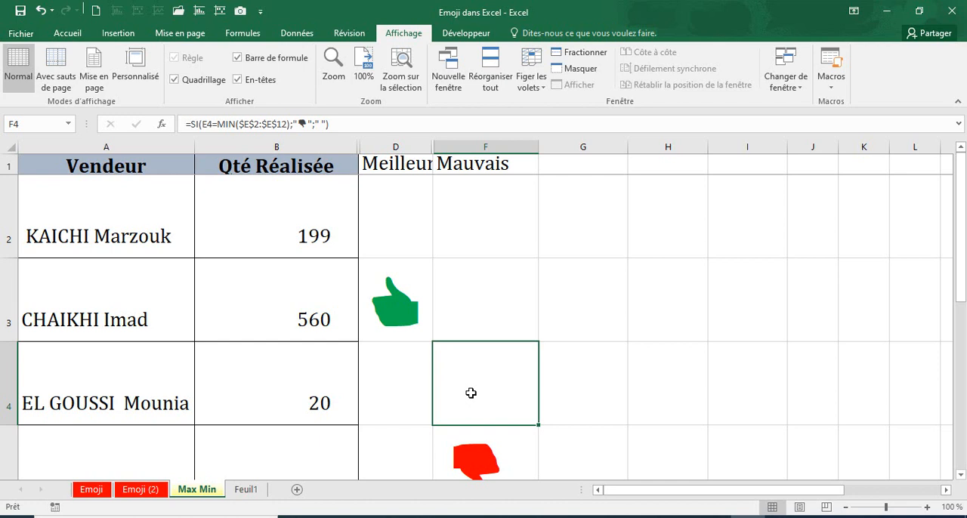
{"action": "left_click_drag", "start_coordinate": [302, 240], "coordinate": [306, 403]}
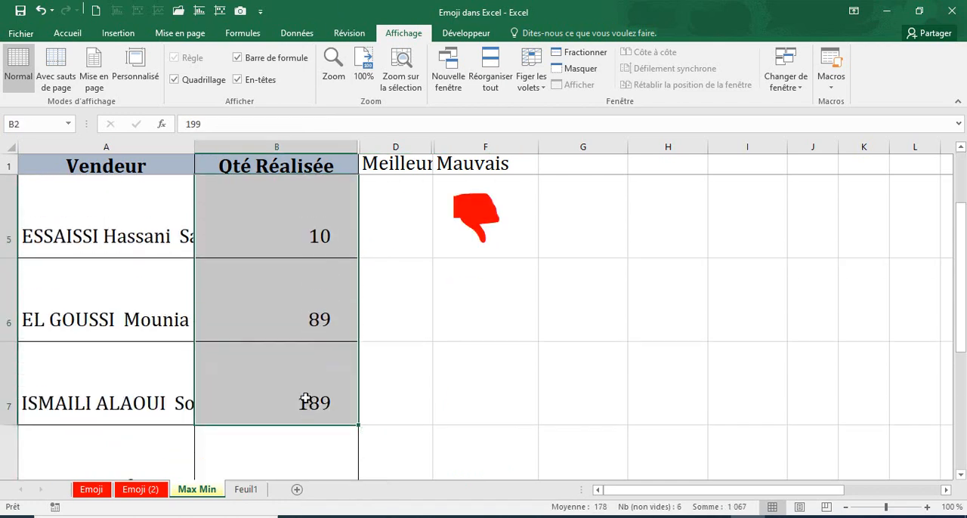
{"action": "scroll", "coordinate": [307, 400], "scroll_direction": "up", "scroll_amount": 1}
{"action": "left_click", "coordinate": [300, 279]}
{"action": "left_click", "coordinate": [291, 225]}
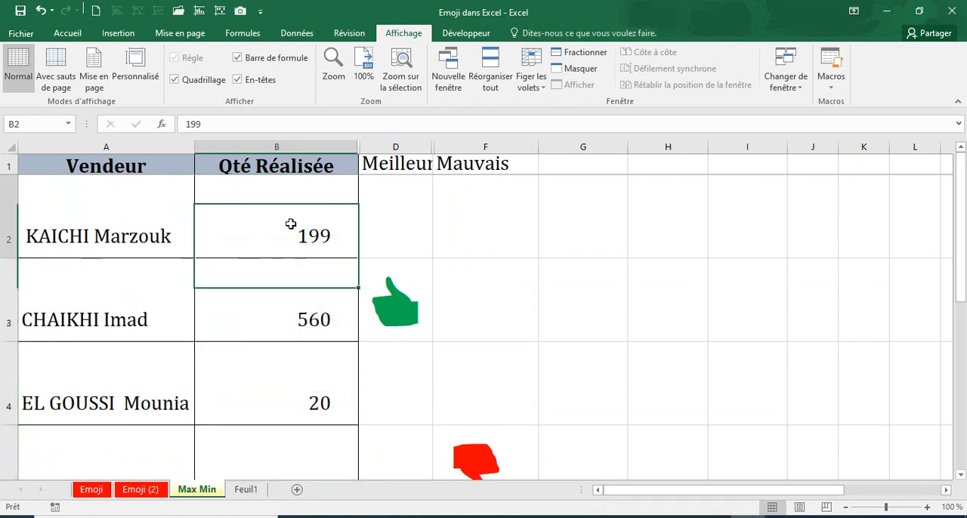
{"action": "left_click", "coordinate": [387, 296]}
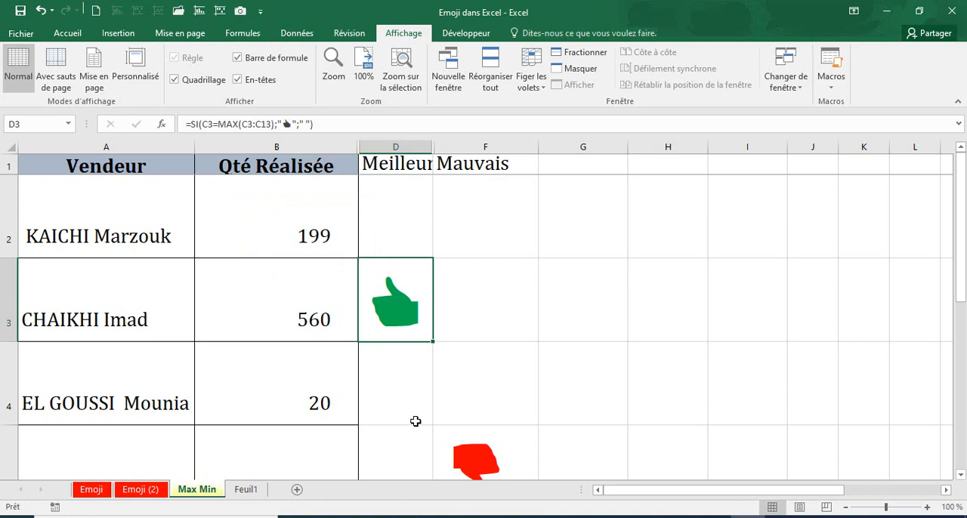
{"action": "left_click", "coordinate": [473, 445]}
{"action": "scroll", "coordinate": [471, 445], "scroll_direction": "down", "scroll_amount": 2}
{"action": "scroll", "coordinate": [473, 445], "scroll_direction": "up", "scroll_amount": 2}
{"action": "scroll", "coordinate": [473, 445], "scroll_direction": "down", "scroll_amount": 1}
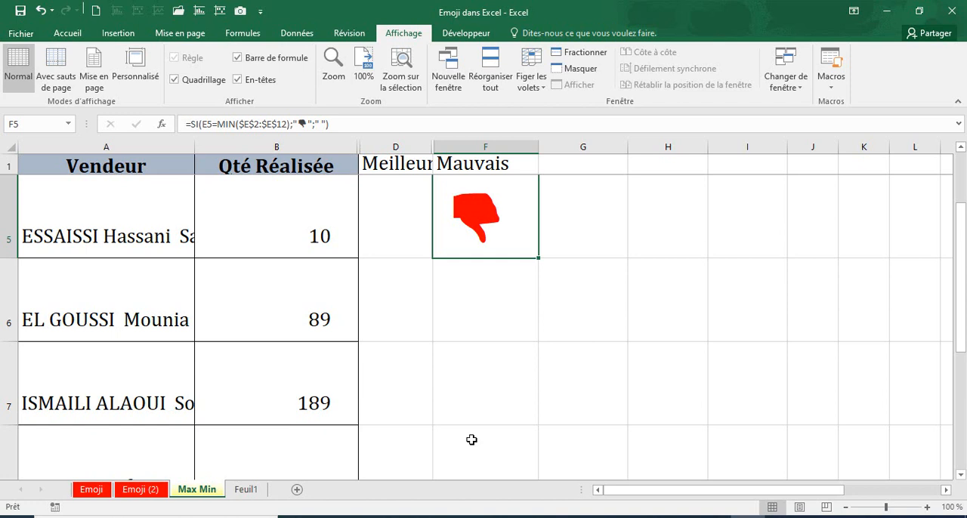
{"action": "left_click", "coordinate": [513, 328]}
{"action": "scroll", "coordinate": [514, 328], "scroll_direction": "up", "scroll_amount": 1}
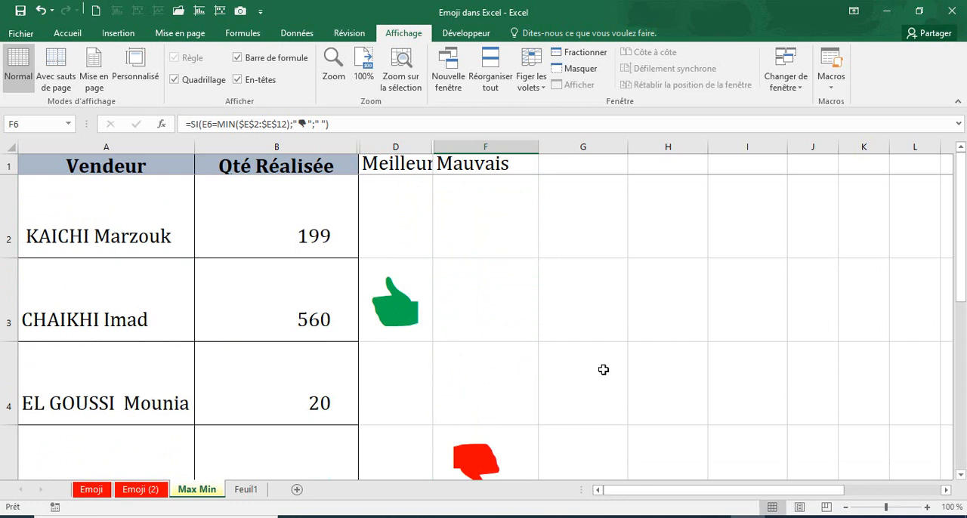
On the Feuil1 sheet, write the E3 amount in words in F3 as "quarane cinq mille Deux cinquante Euro"
{"action": "key", "text": "ctrl+Page_Down"}
{"action": "left_click", "coordinate": [380, 242]}
{"action": "left_click", "coordinate": [385, 219]}
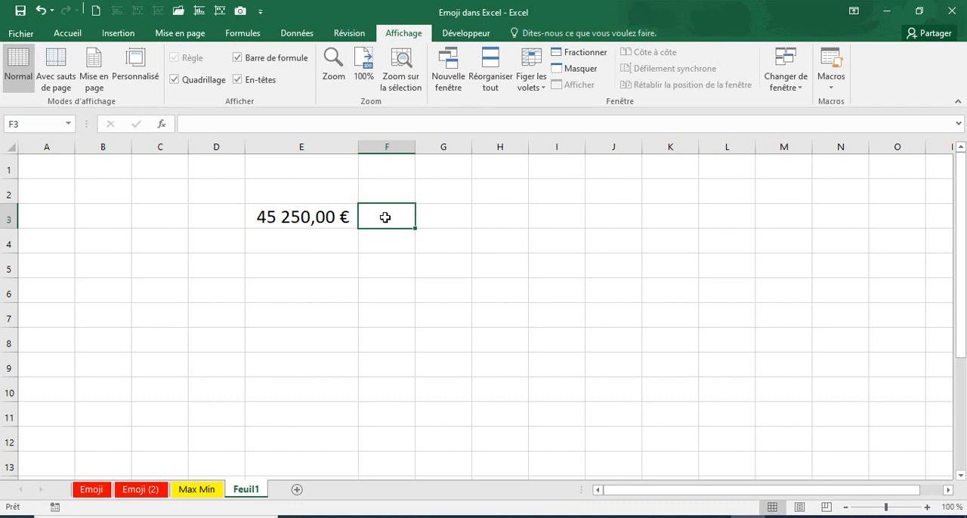
{"action": "type", "text": "q"}
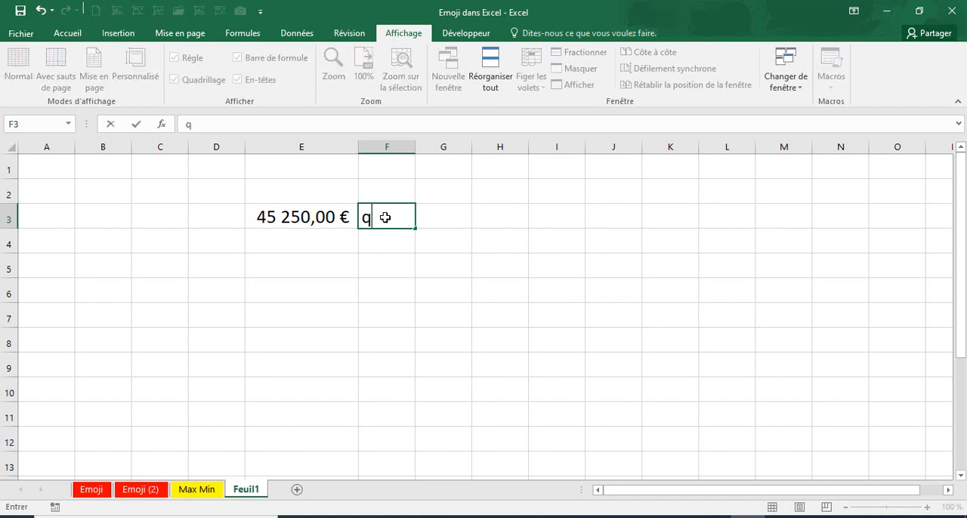
{"action": "type", "text": "uArane cin"}
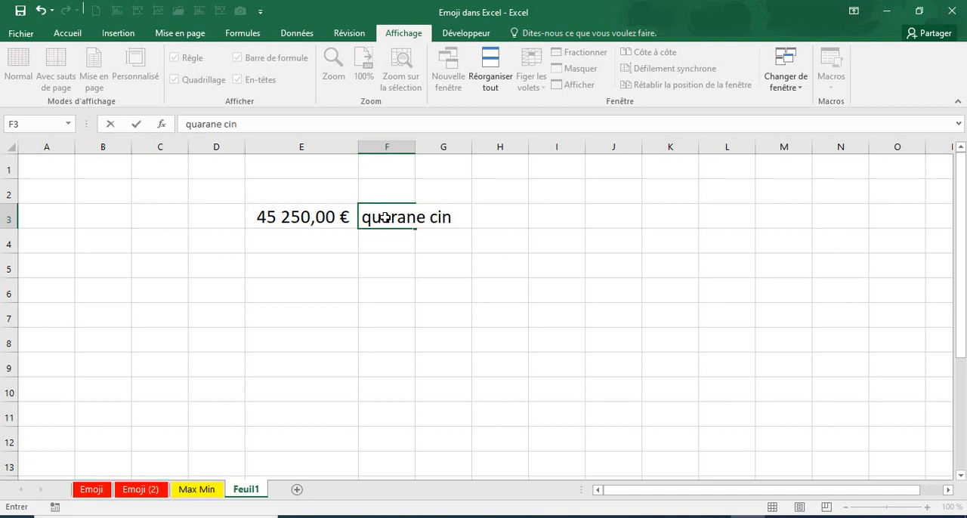
{"action": "type", "text": "q mille Deux cinquante"}
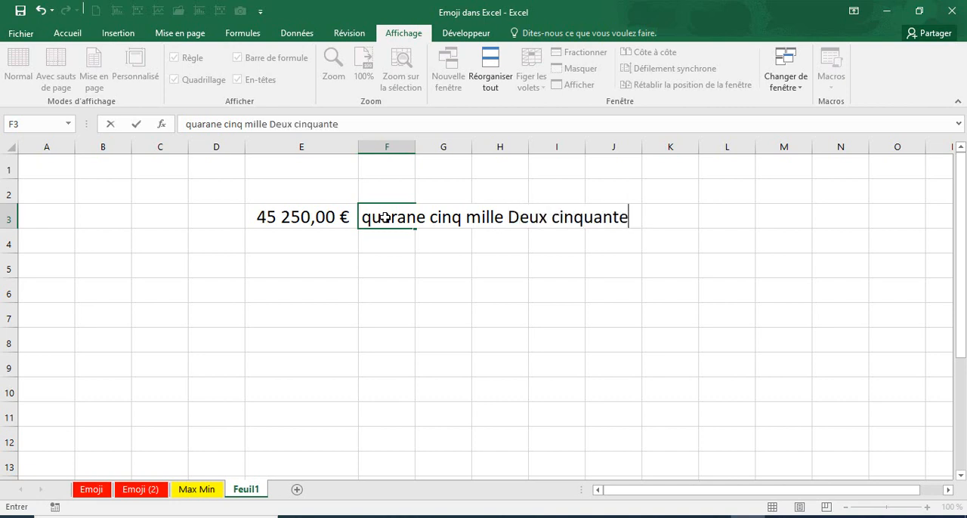
{"action": "type", "text": " Euro"}
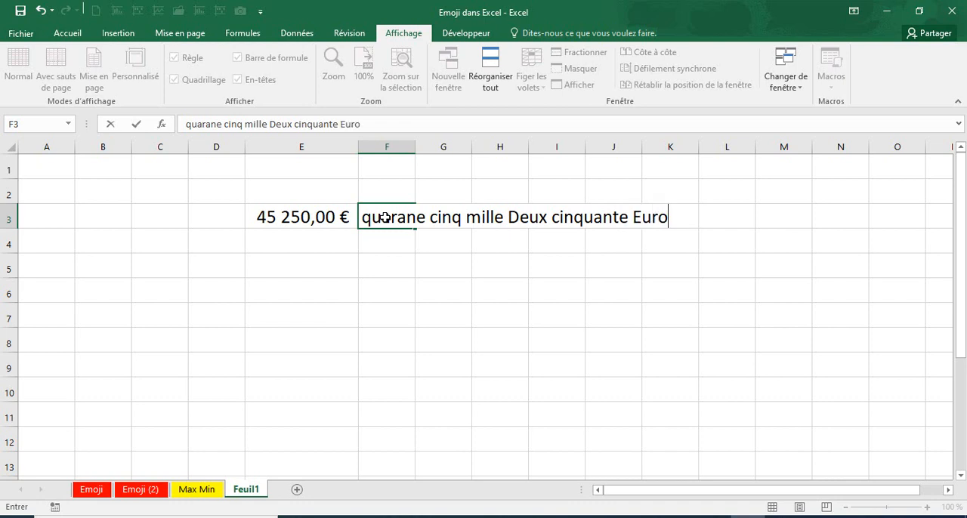
{"action": "key", "text": "Return"}
Correct the text in F3 to "quarante cinq mille Deux cent cinquante Euro"
{"action": "left_click", "coordinate": [386, 217]}
{"action": "double_click", "coordinate": [390, 216]}
{"action": "left_click", "coordinate": [213, 124]}
{"action": "type", "text": "t"}
{"action": "key", "text": "ctrl+Return"}
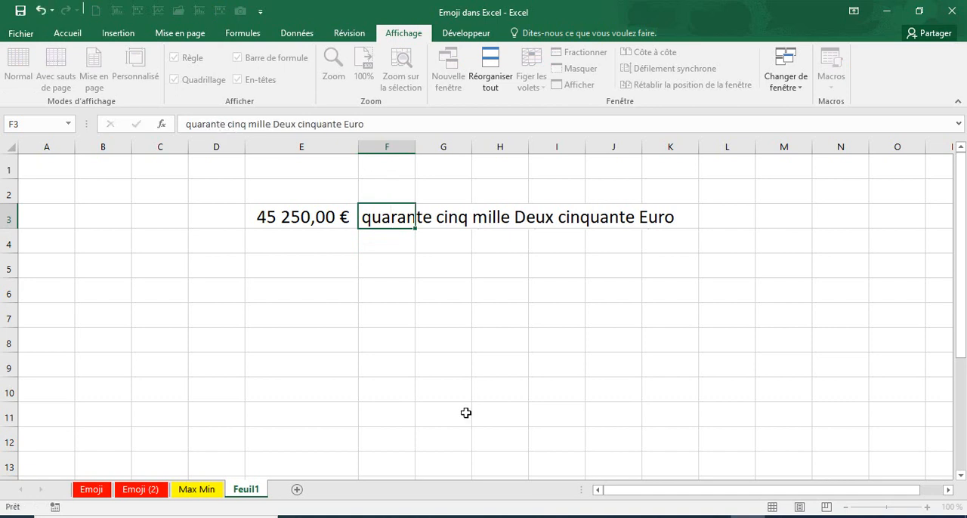
{"action": "key", "text": "Return"}
{"action": "left_click", "coordinate": [459, 358]}
{"action": "left_click", "coordinate": [379, 217]}
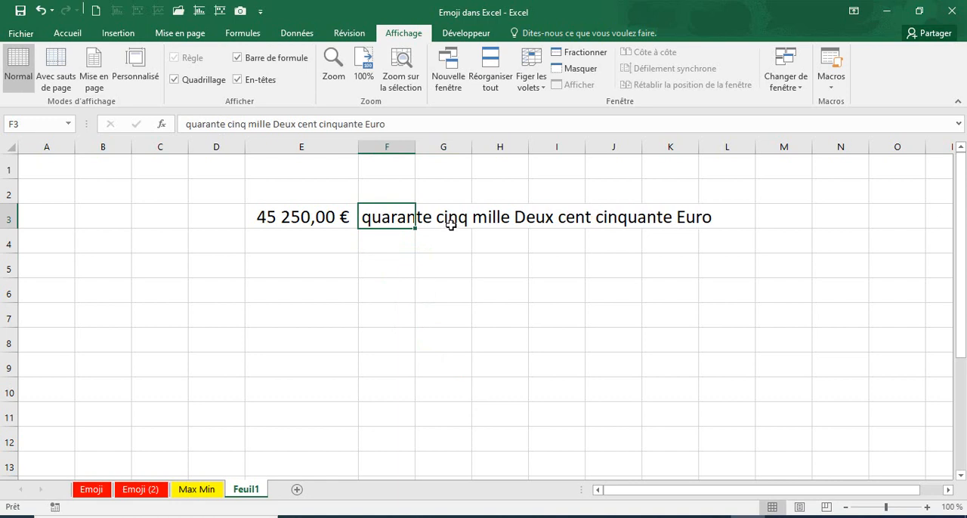
Check that the amount in words sits entirely in F3, and clear that cell
{"action": "left_click", "coordinate": [451, 226]}
{"action": "left_click", "coordinate": [533, 213]}
{"action": "left_click", "coordinate": [608, 217]}
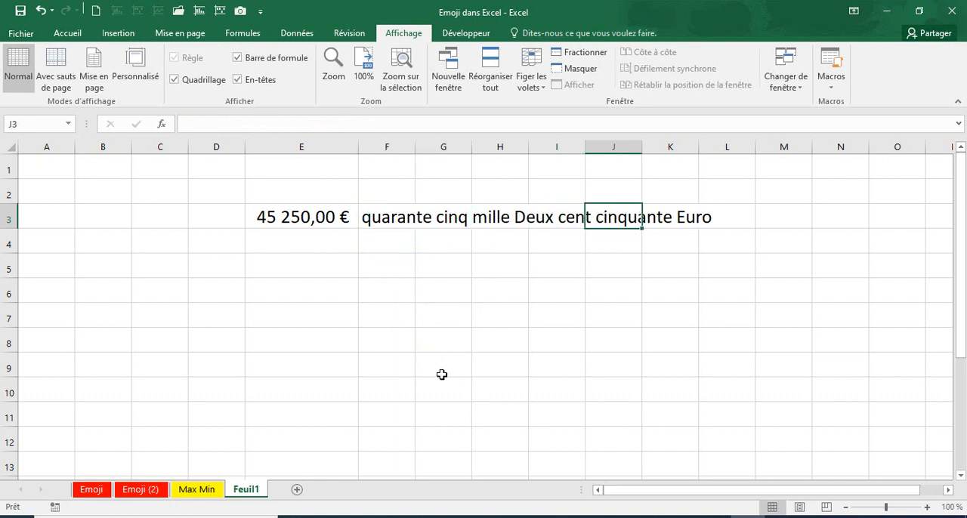
{"action": "left_click", "coordinate": [442, 375]}
{"action": "left_click", "coordinate": [367, 238]}
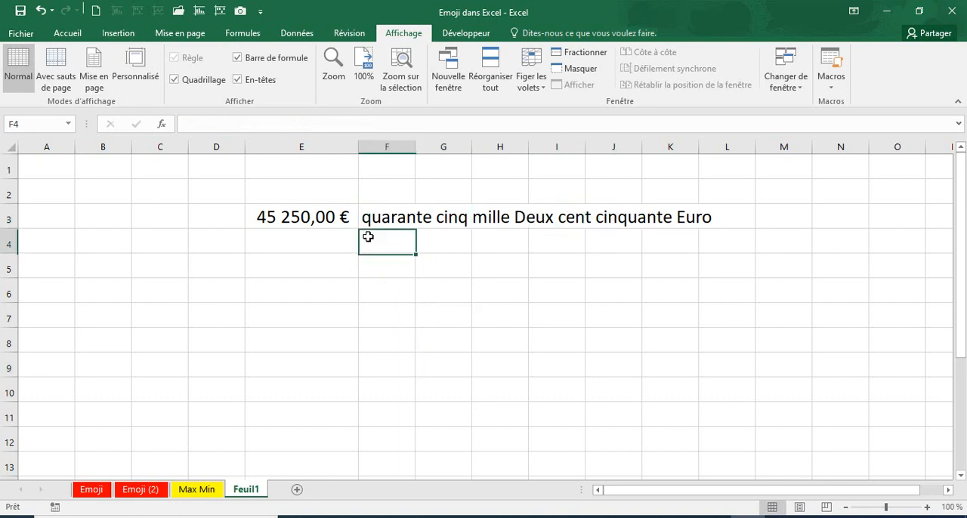
{"action": "left_click", "coordinate": [377, 217]}
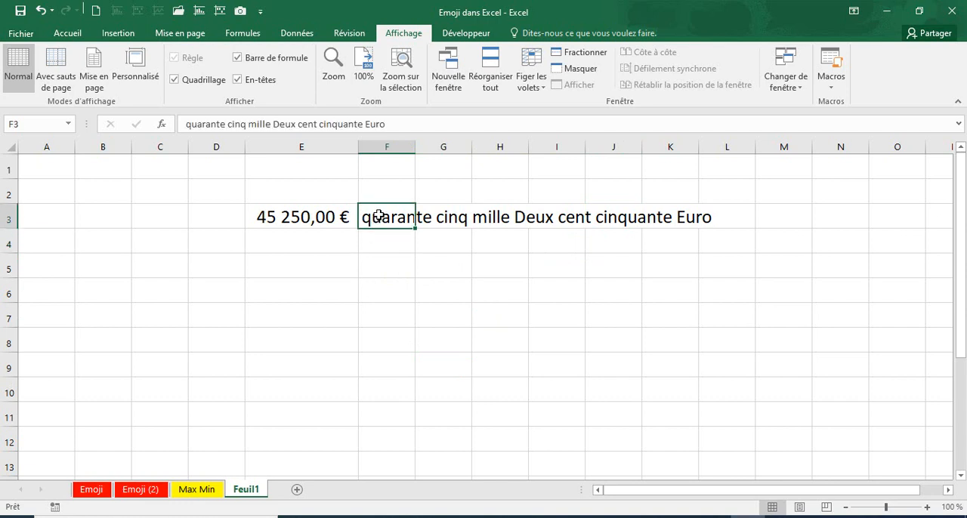
{"action": "key", "text": "Delete"}
{"action": "key", "text": "Return"}
Enter 250000 in E4 and format it with the thousands separator
{"action": "left_click", "coordinate": [304, 244]}
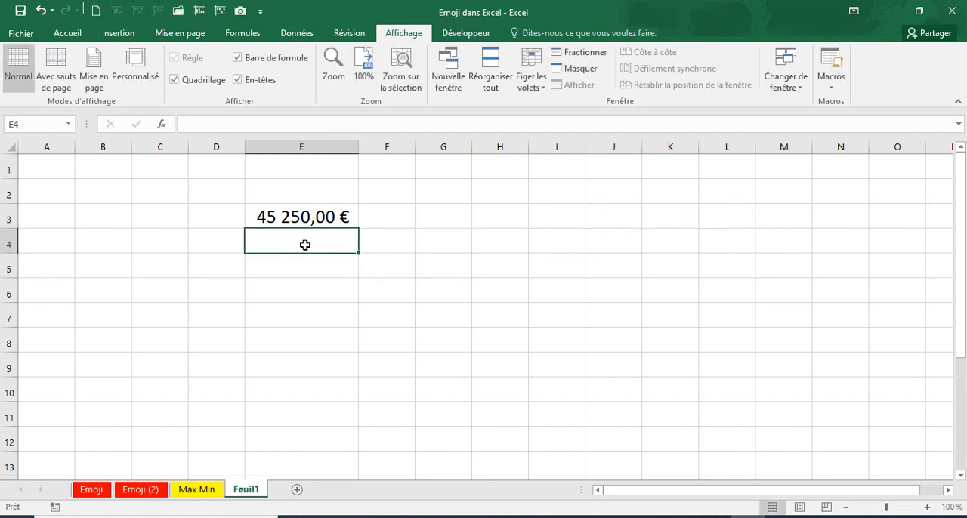
{"action": "type", "text": "250000"}
{"action": "key", "text": "Return"}
{"action": "left_click", "coordinate": [304, 244]}
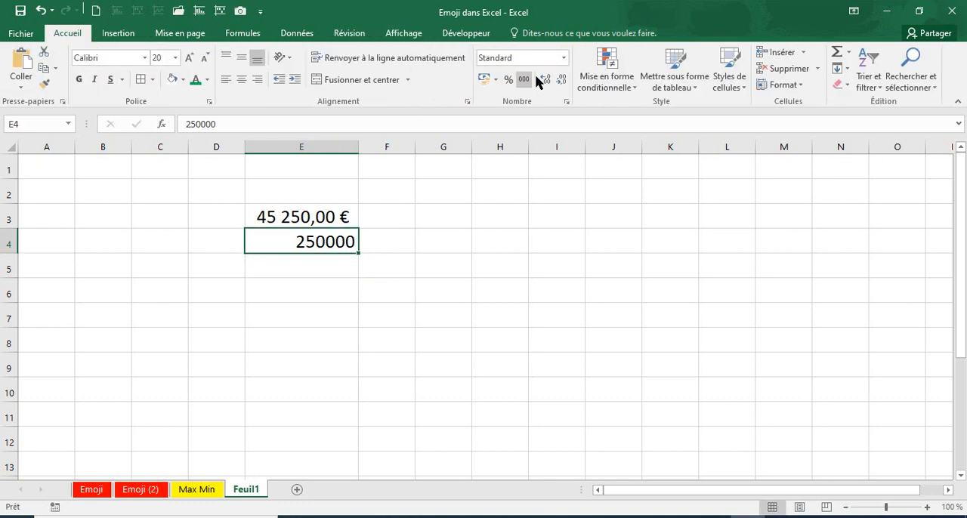
{"action": "left_click", "coordinate": [523, 80]}
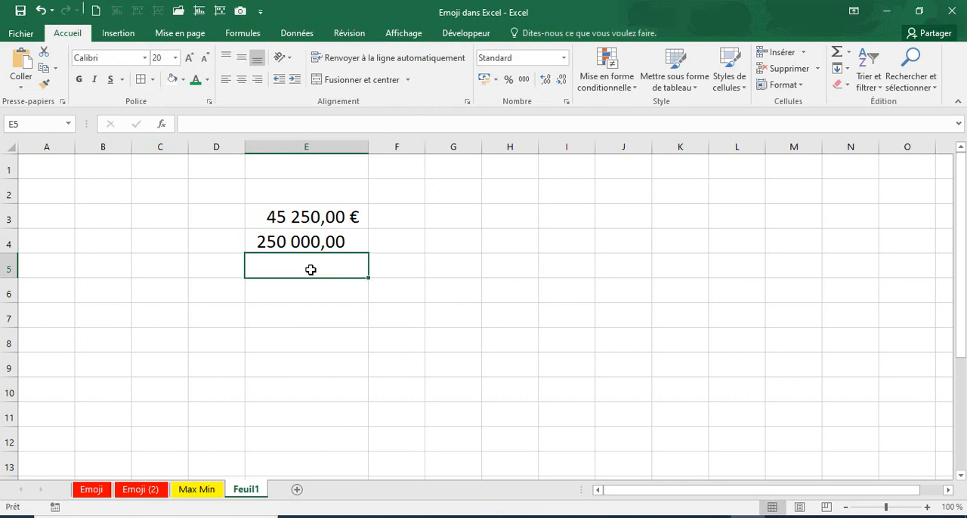
Enter 6800 in E5 and apply the thousands separator format to it
{"action": "left_click", "coordinate": [311, 291]}
{"action": "left_click", "coordinate": [309, 262]}
{"action": "type", "text": "6800"}
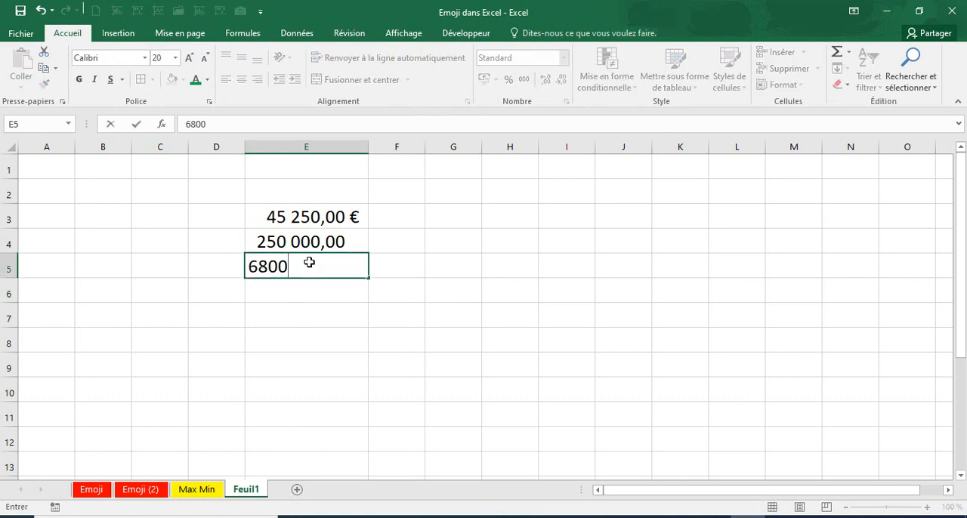
{"action": "key", "text": "Tab"}
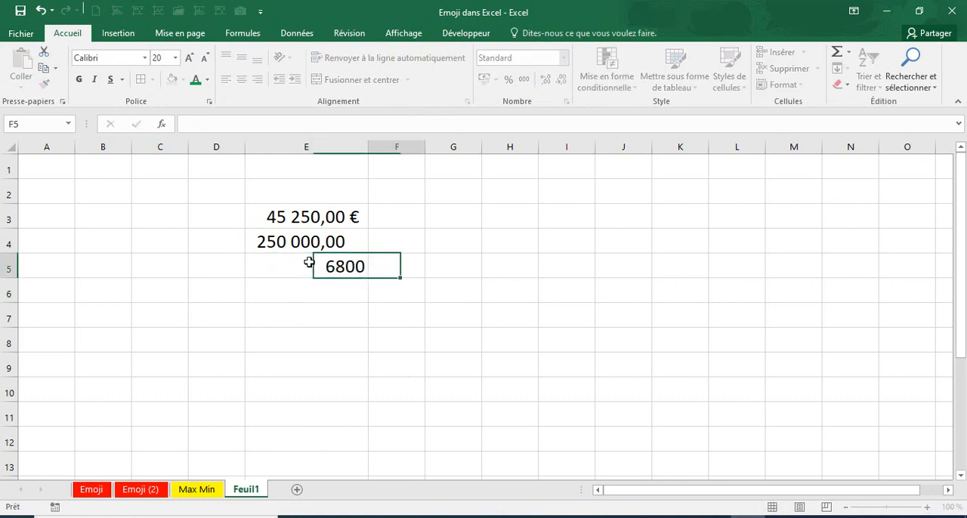
{"action": "left_click", "coordinate": [306, 260]}
{"action": "left_click", "coordinate": [524, 80]}
{"action": "left_click", "coordinate": [445, 291]}
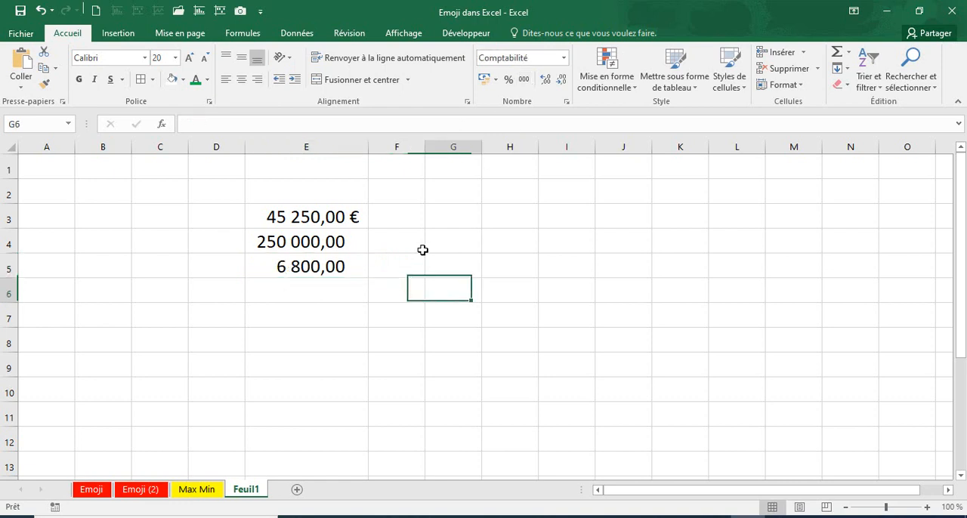
Convert the E3 amount to words in F3 with =ConvNumberLetter(E3;1;1)
{"action": "left_click", "coordinate": [406, 215]}
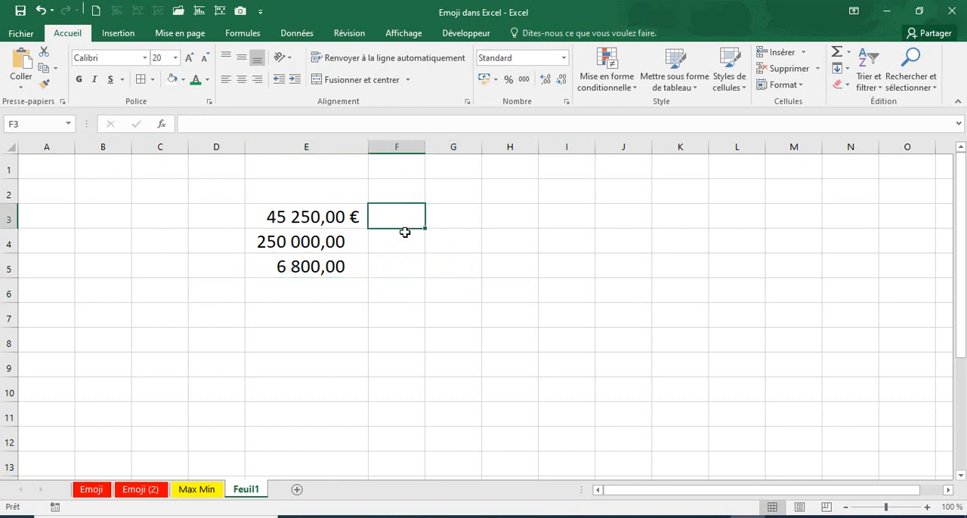
{"action": "type", "text": "=con"}
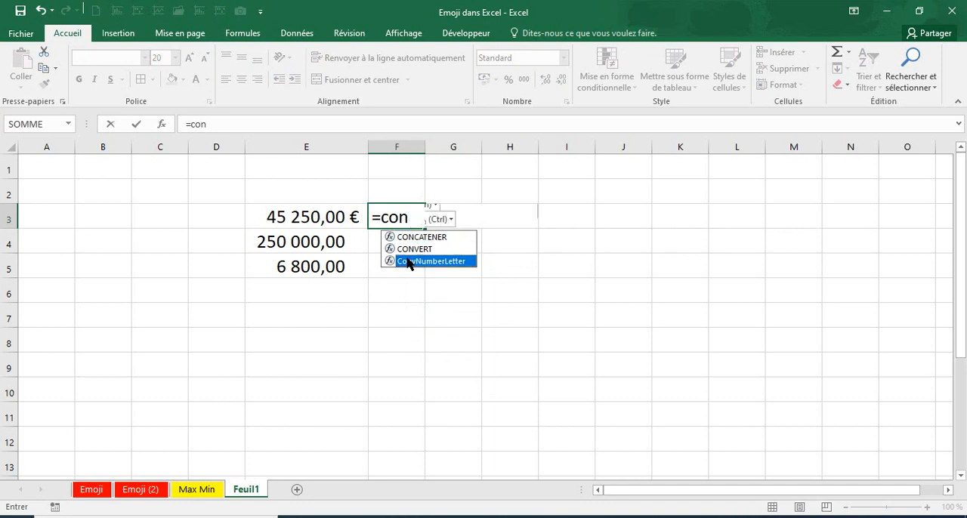
{"action": "double_click", "coordinate": [408, 261]}
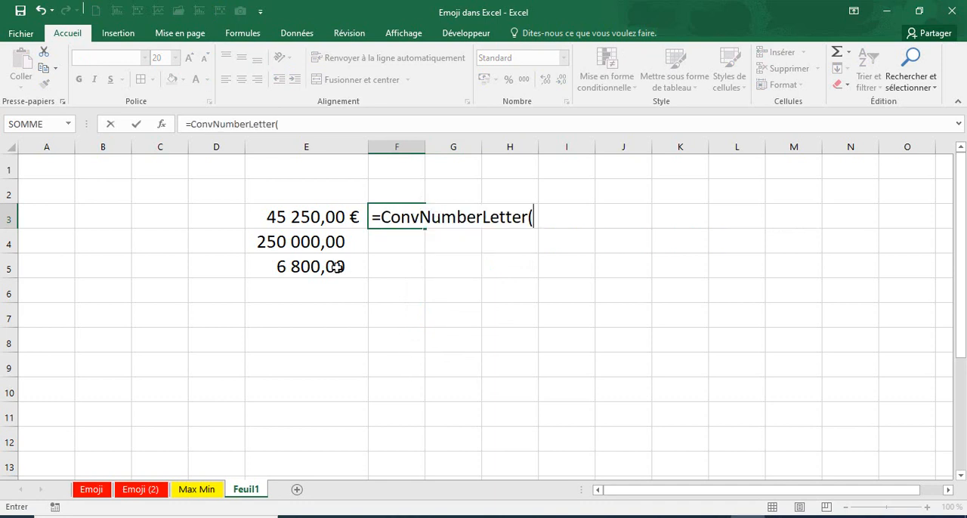
{"action": "left_click", "coordinate": [308, 216]}
{"action": "type", "text": ";"}
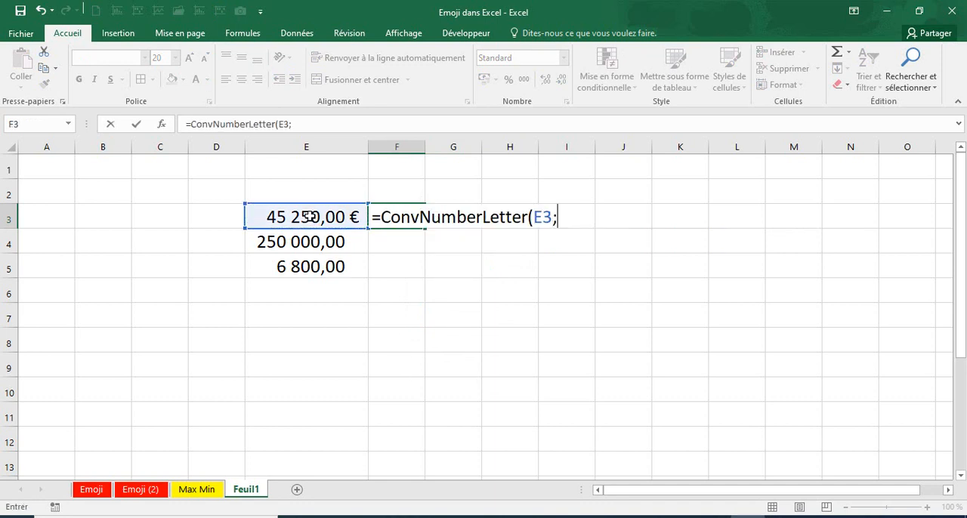
{"action": "type", "text": "1;1)"}
{"action": "key", "text": "Return"}
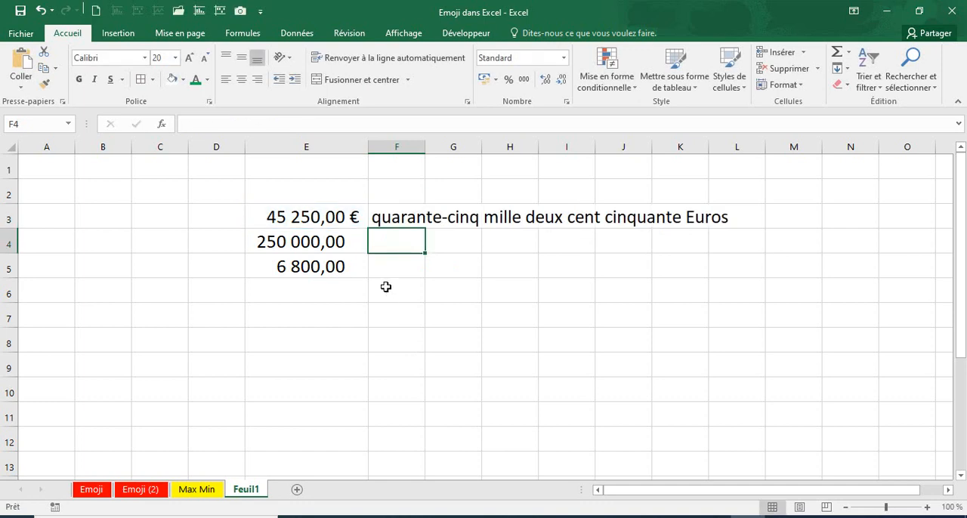
Paste the surprised-face emoji picture at E6 below the amounts, and remove it from the sheet
{"action": "left_click", "coordinate": [317, 297]}
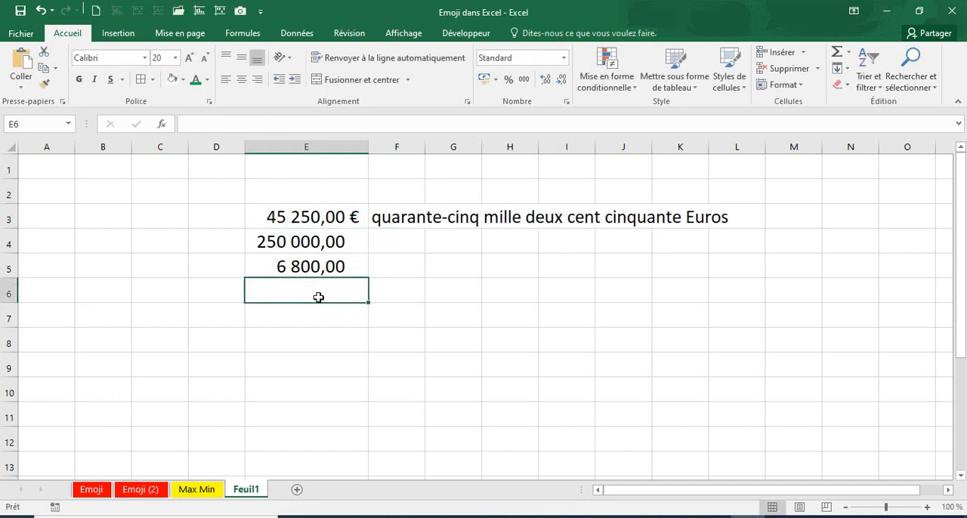
{"action": "key", "text": "ctrl+v"}
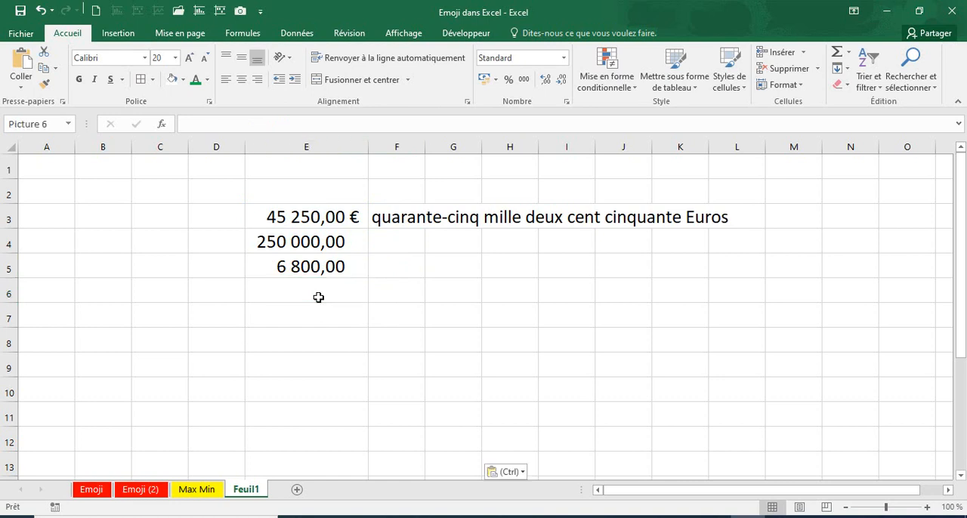
{"action": "left_click", "coordinate": [546, 310]}
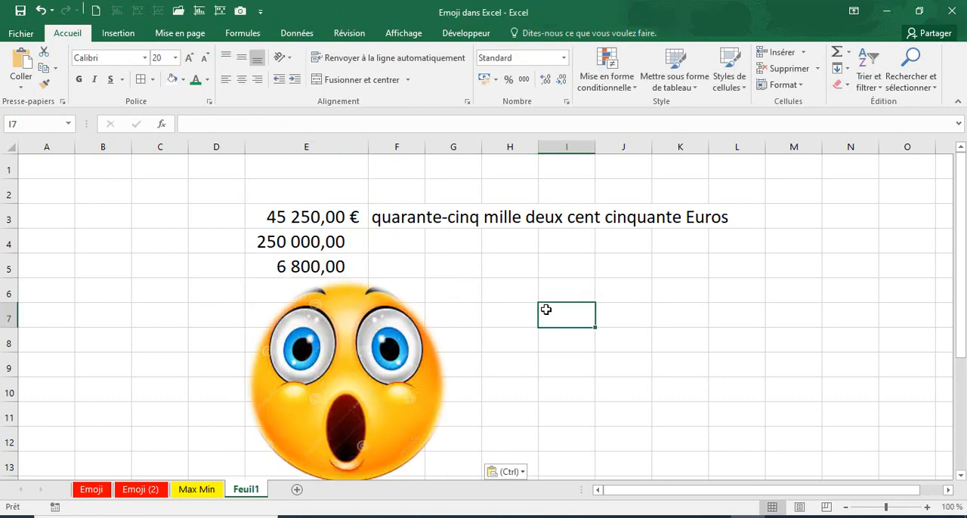
{"action": "left_click", "coordinate": [394, 247]}
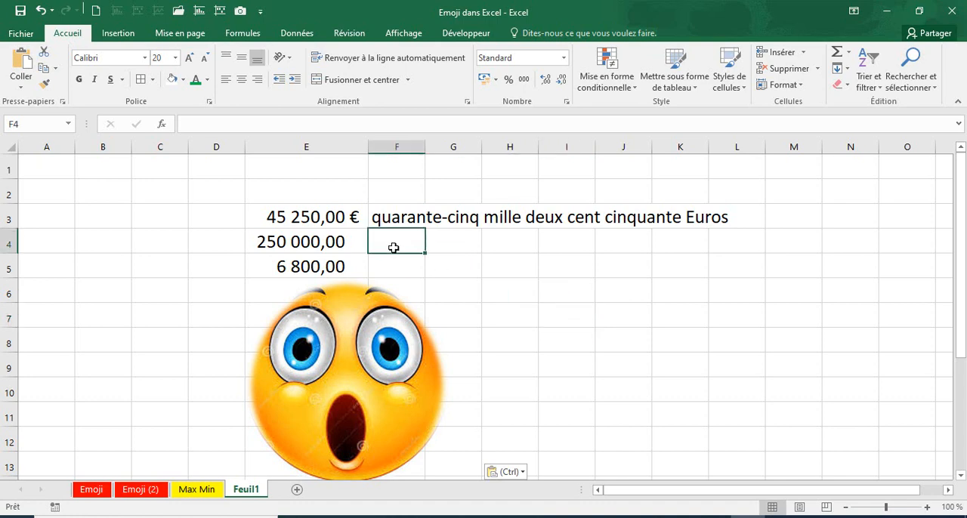
{"action": "left_click", "coordinate": [398, 312]}
{"action": "key", "text": "Delete"}
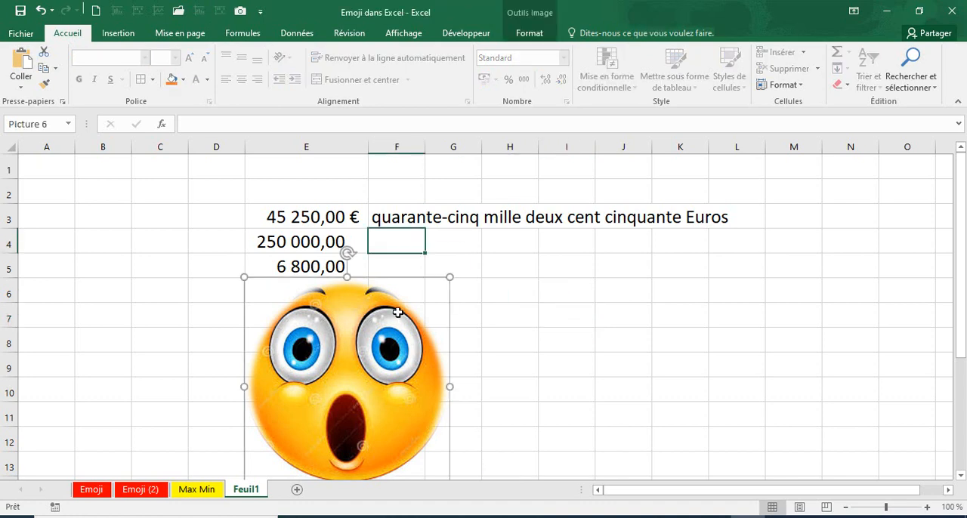
Convert the E4 amount to words in F4 with =ConvNumberLetter(E4;1;1)
{"action": "type", "text": "=con"}
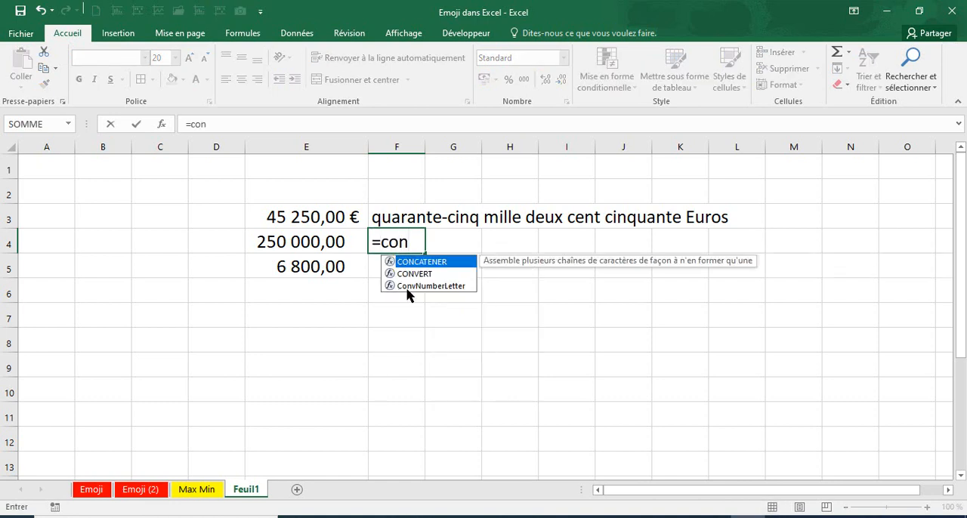
{"action": "double_click", "coordinate": [411, 286]}
{"action": "left_click", "coordinate": [315, 242]}
{"action": "type", "text": ";1;1)"}
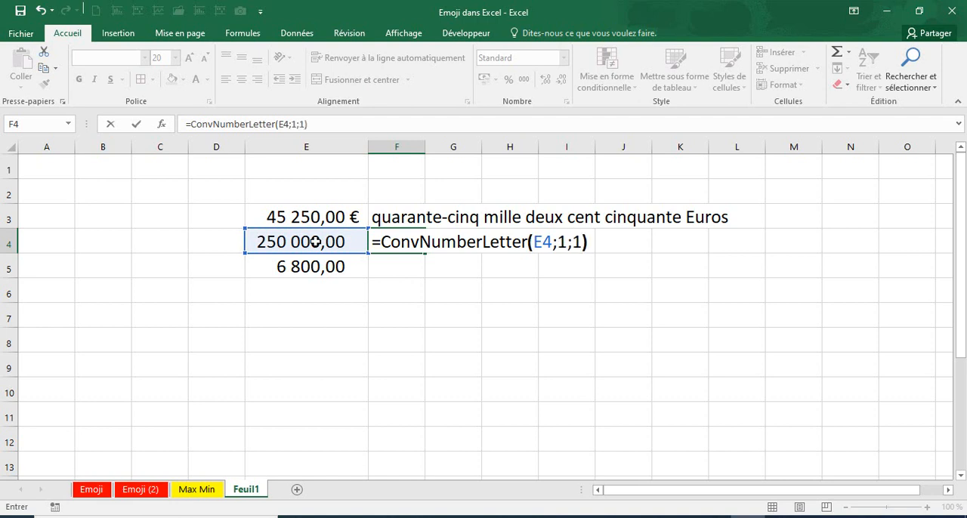
{"action": "key", "text": "Return"}
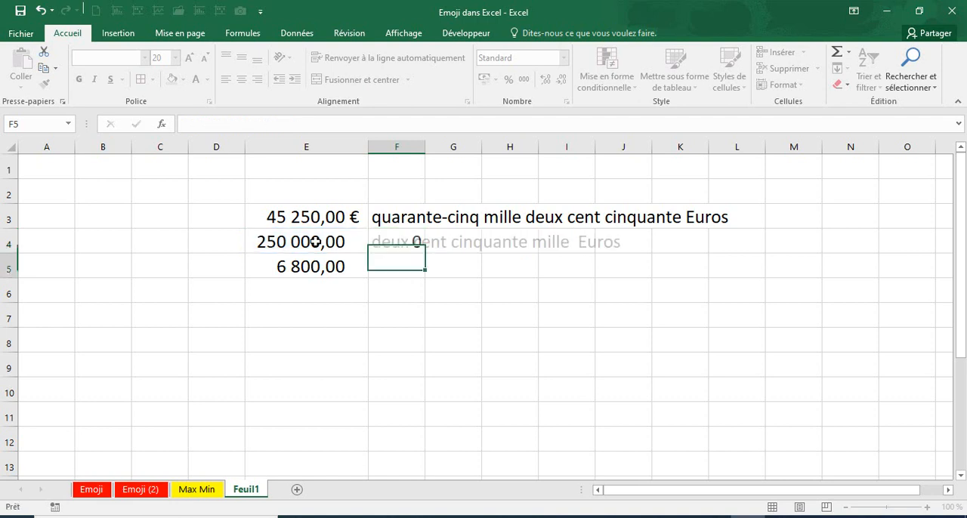
Paste the surprised-face emoji picture at F5, below the converted amounts
{"action": "key", "text": "ctrl+v"}
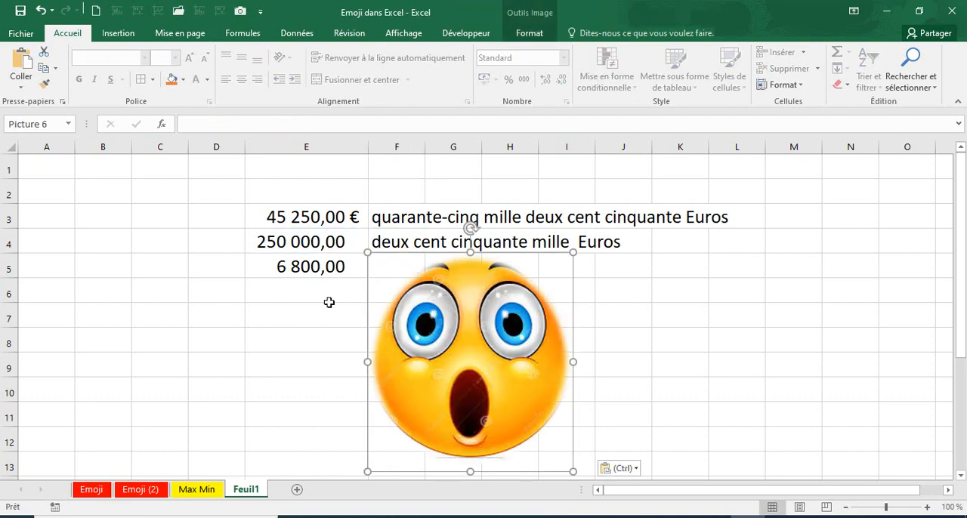